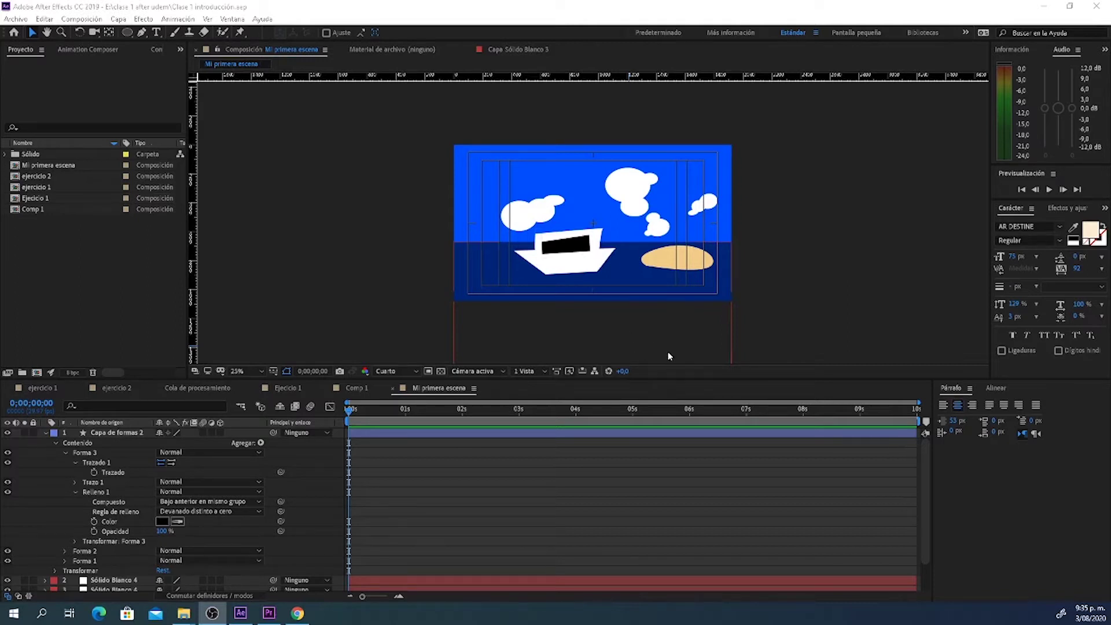
Step: Bring up Composition Settings for a new comp, Comp 2, preset HDTV 1080 29,97
left_click(837, 339)
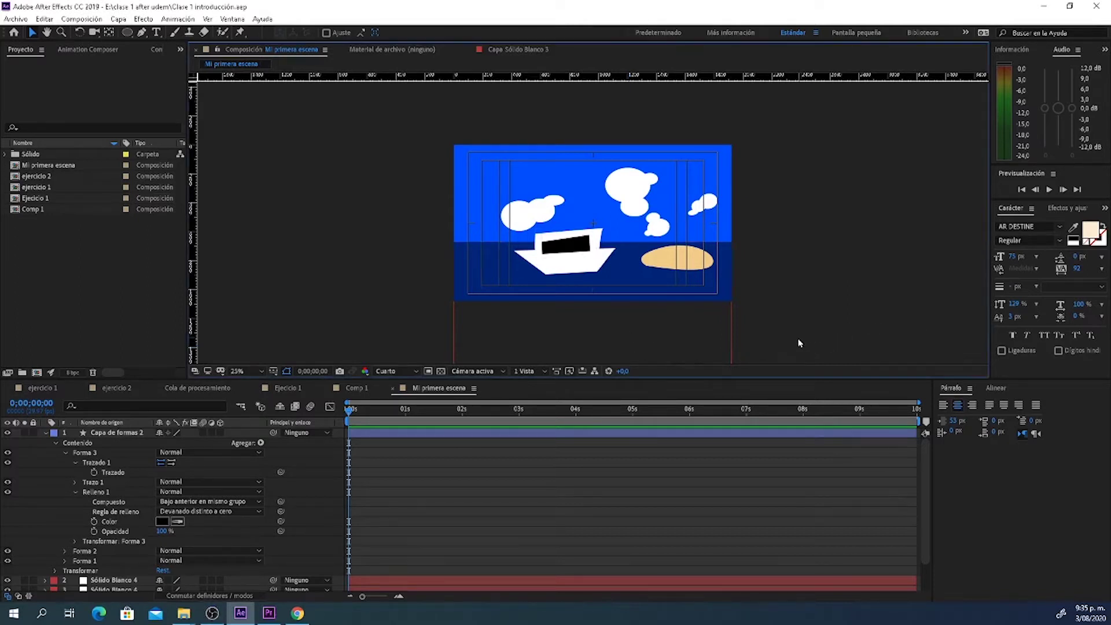
key("ctrl+n")
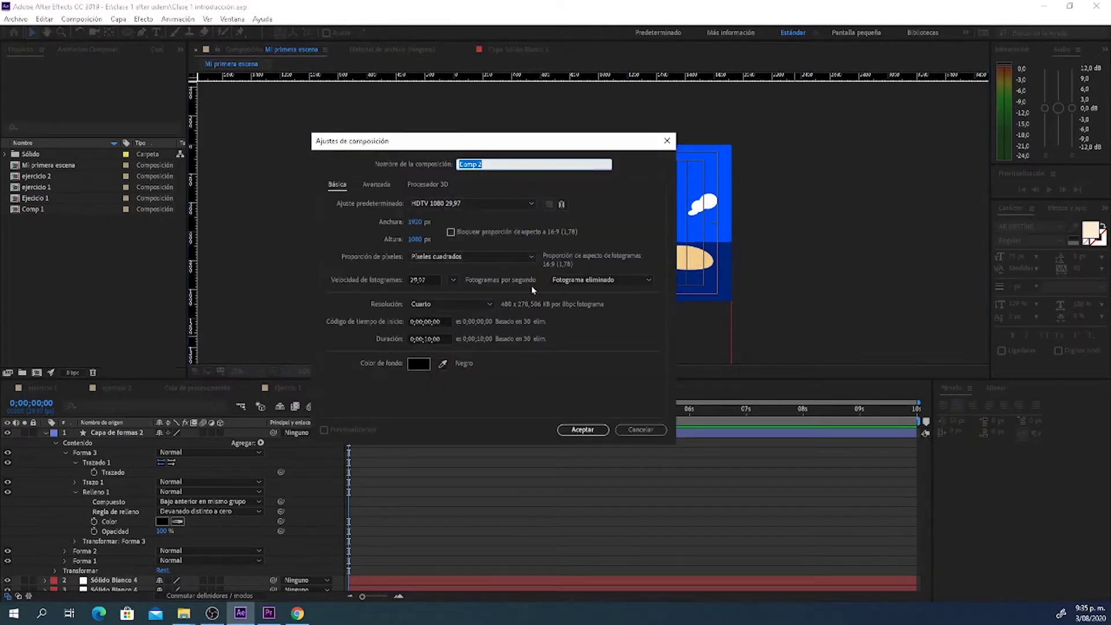
Step: Create Comp 2 and add a centred text layer reading 'A = T'
left_click(582, 430)
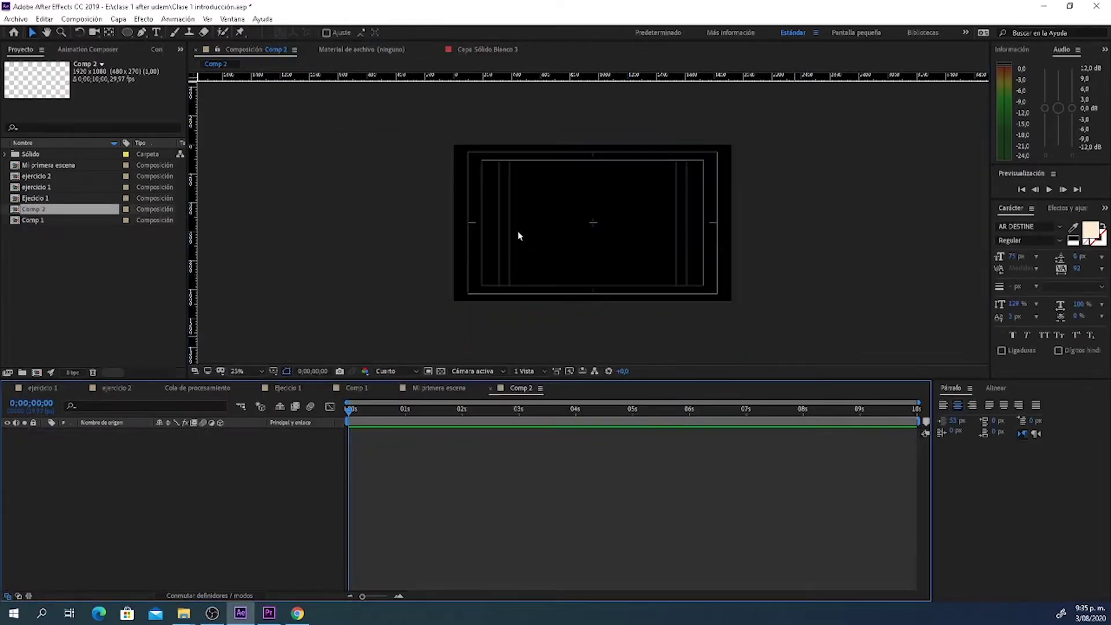
left_click(156, 33)
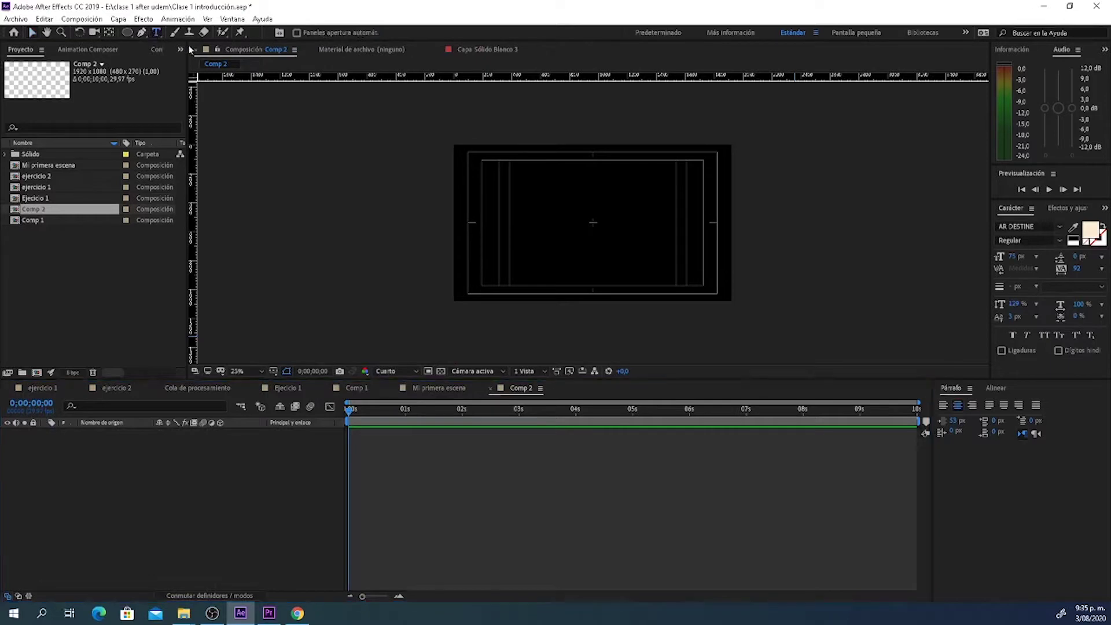
left_click(518, 234)
type("A")
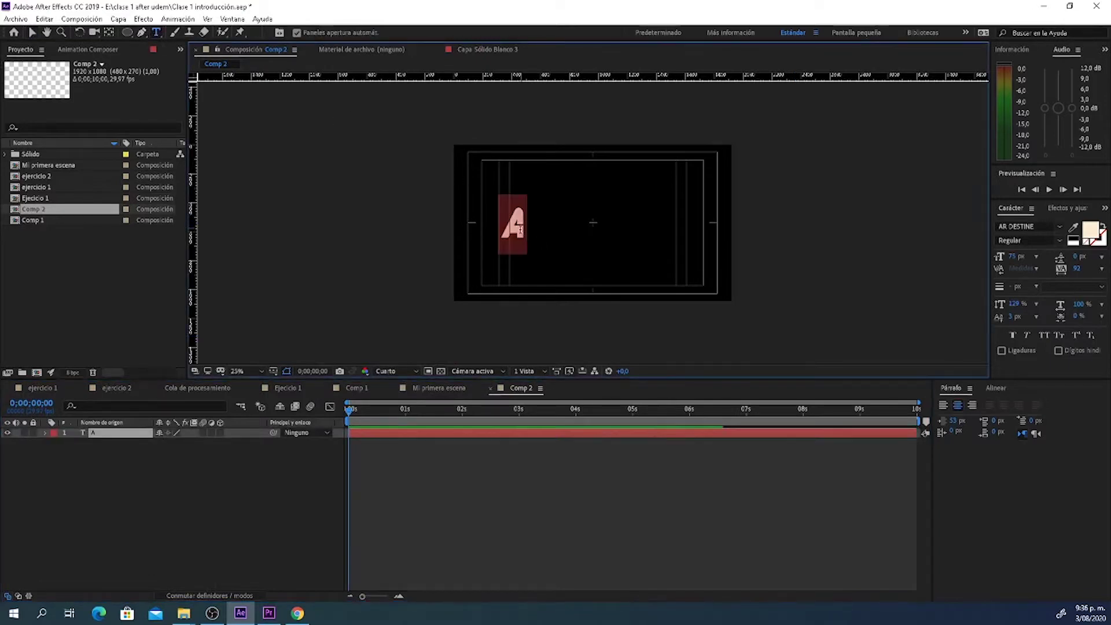
left_click(519, 226)
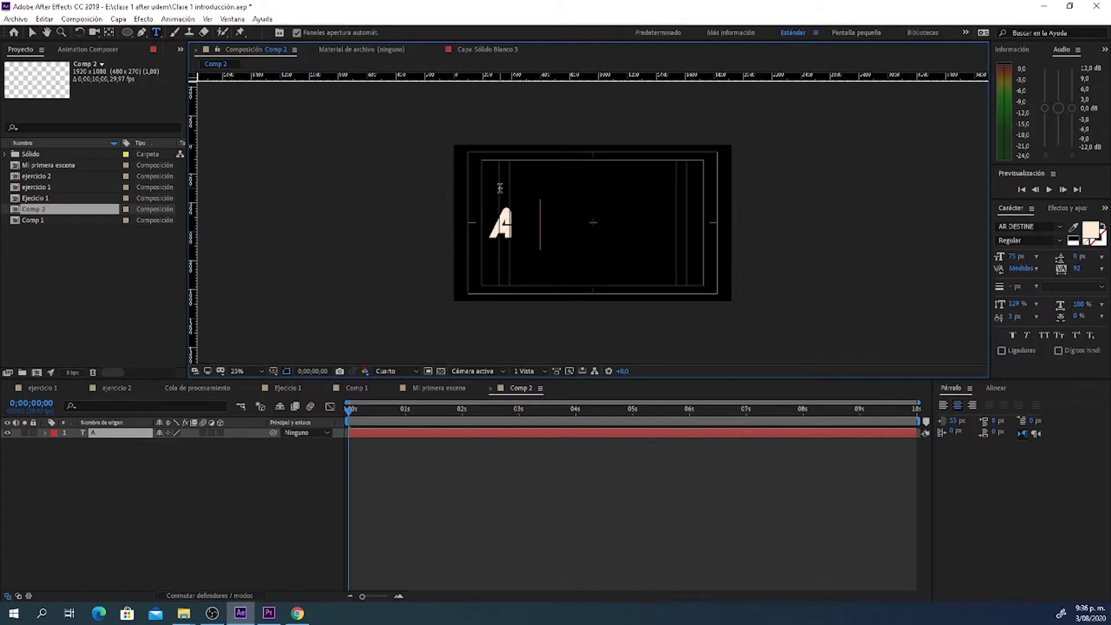
type("= T")
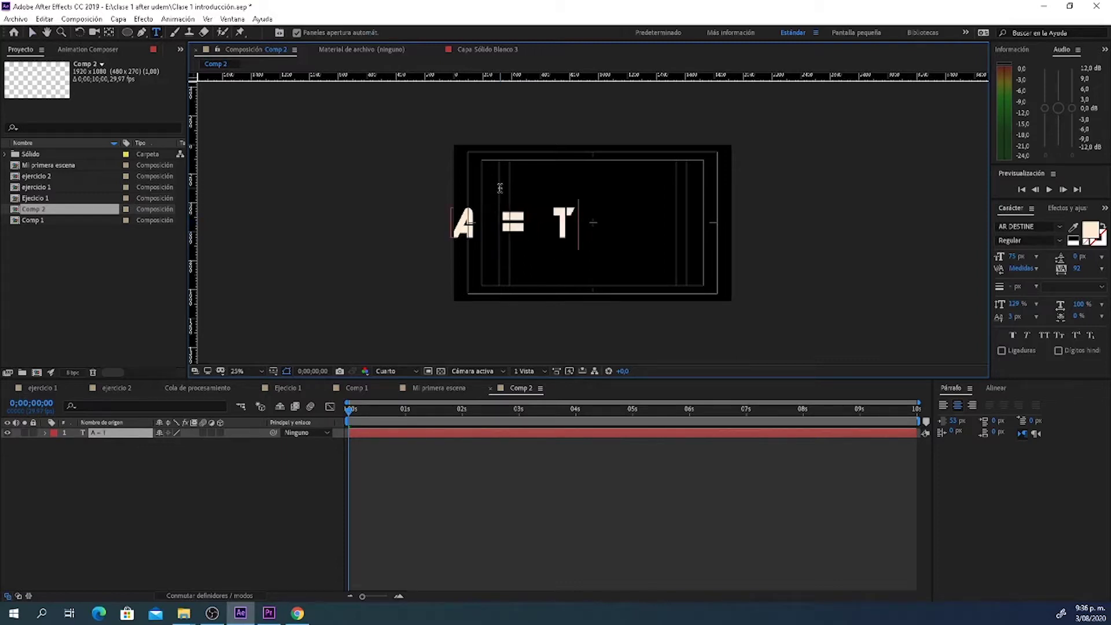
left_click(431, 429)
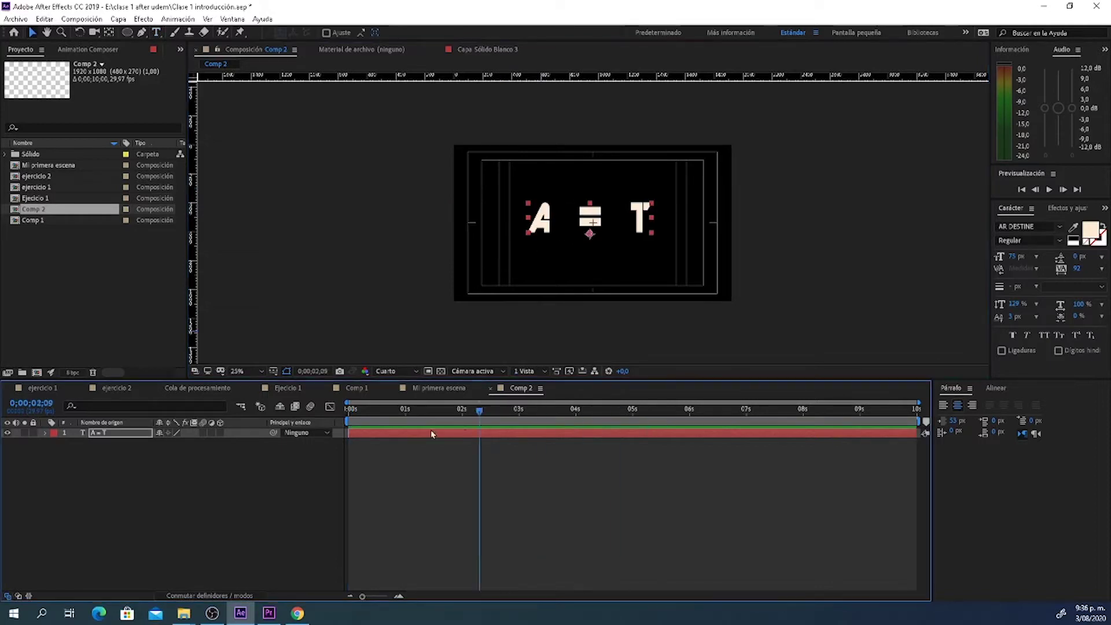
key("v")
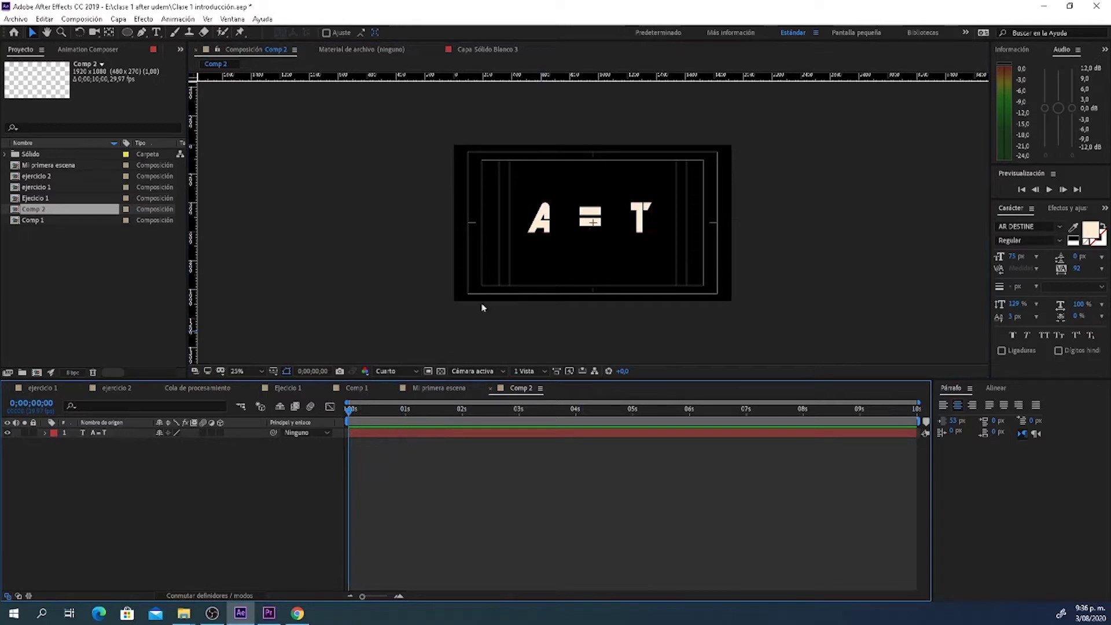
Step: Add a 'keyframe' text line below A = T
key("ctrl+t")
left_click(588, 286)
type("keyframe")
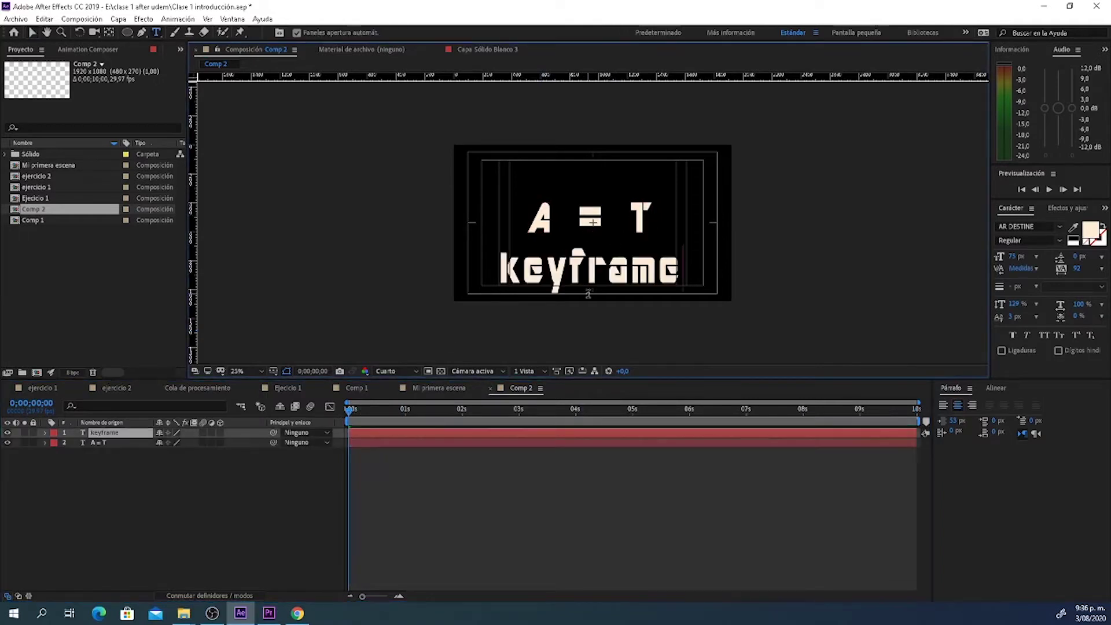
Step: Set the keyframe text's font to Arial Black in the Character panel
left_click_drag(683, 267, 431, 286)
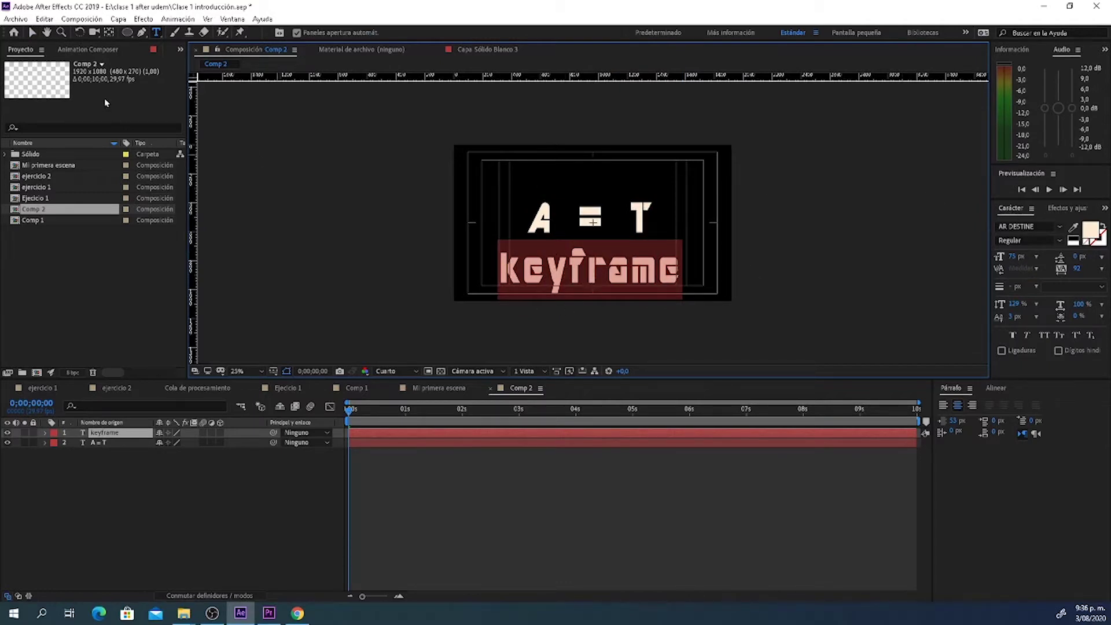
left_click(228, 21)
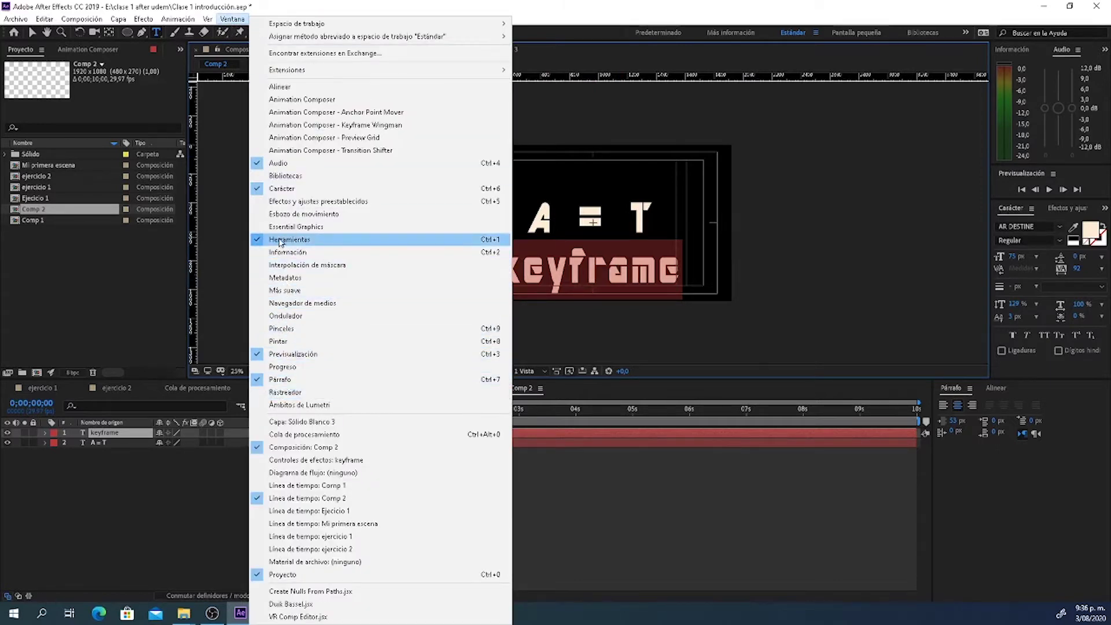
left_click(1018, 214)
left_click(1059, 228)
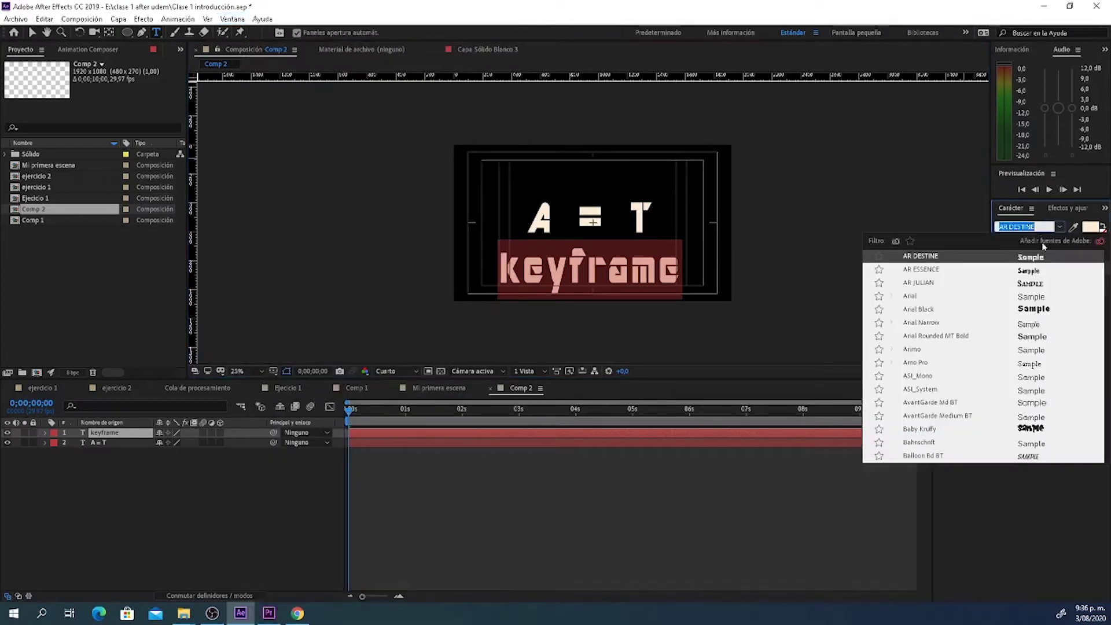
key("Down")
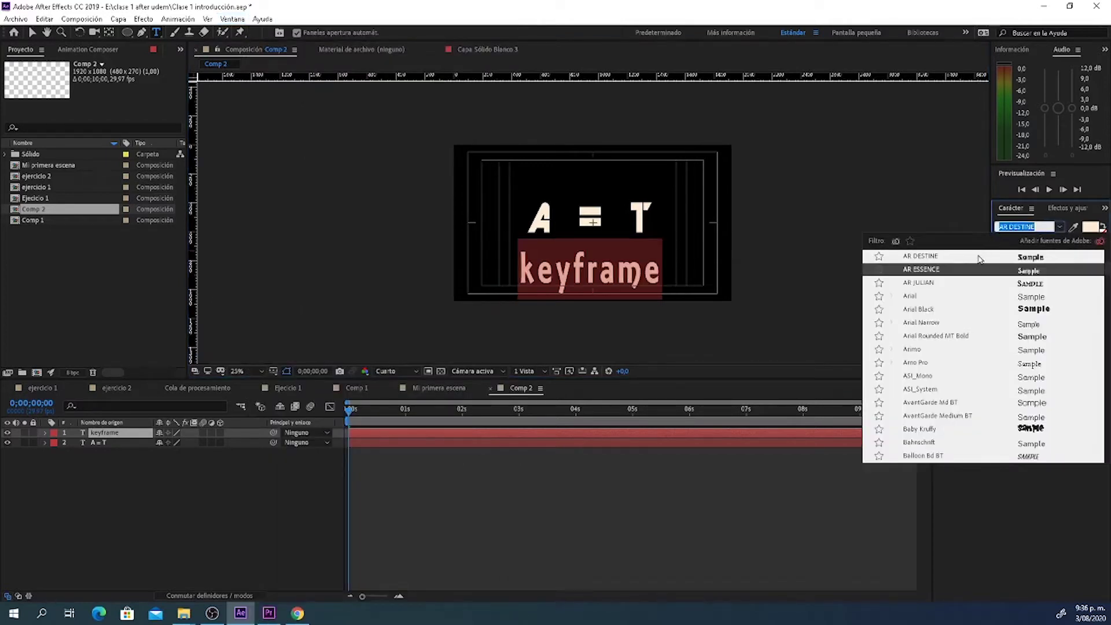
key("Down")
key("Down")
key("Down")
key("Return")
key("v")
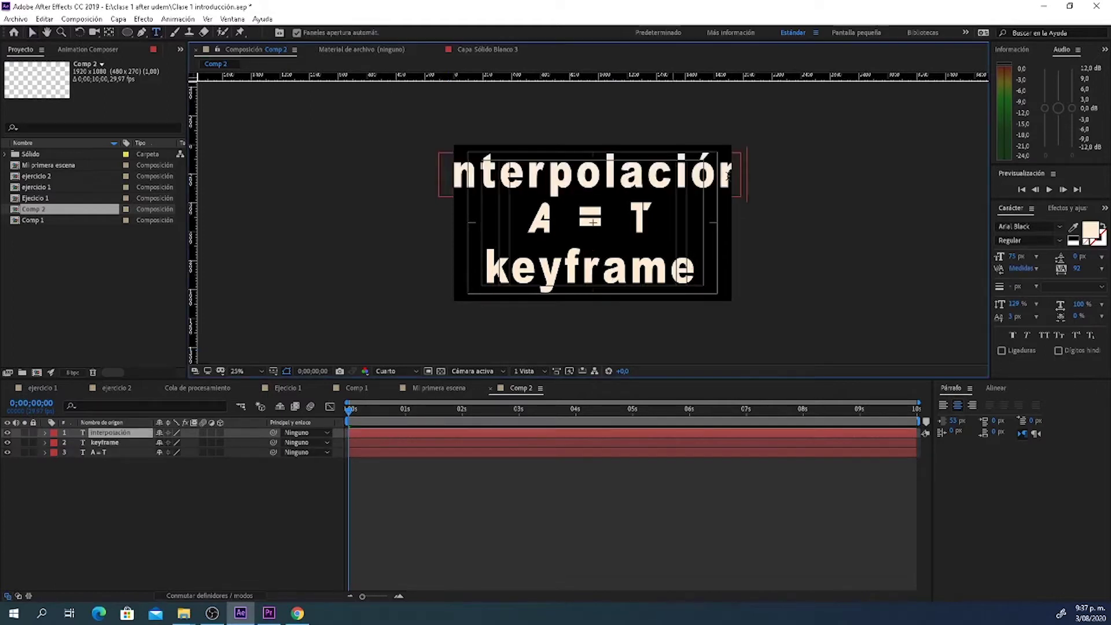
Step: Shrink the interpolación font size, extend the middle line to 'A = T + TB', and start Comp 3
left_click(32, 32)
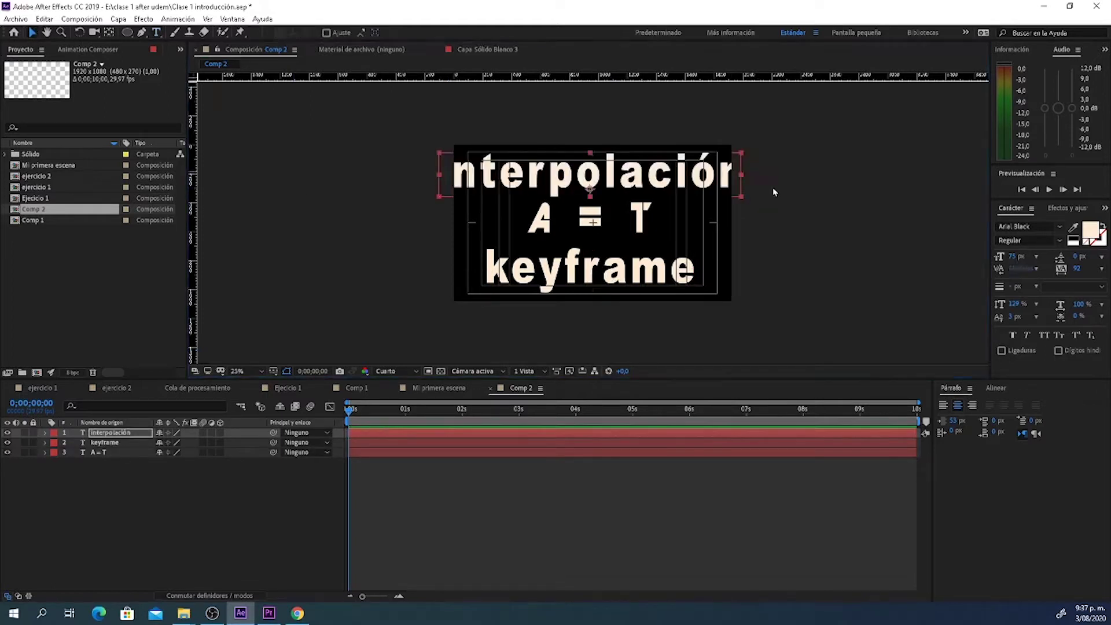
left_click_drag(1013, 257, 993, 259)
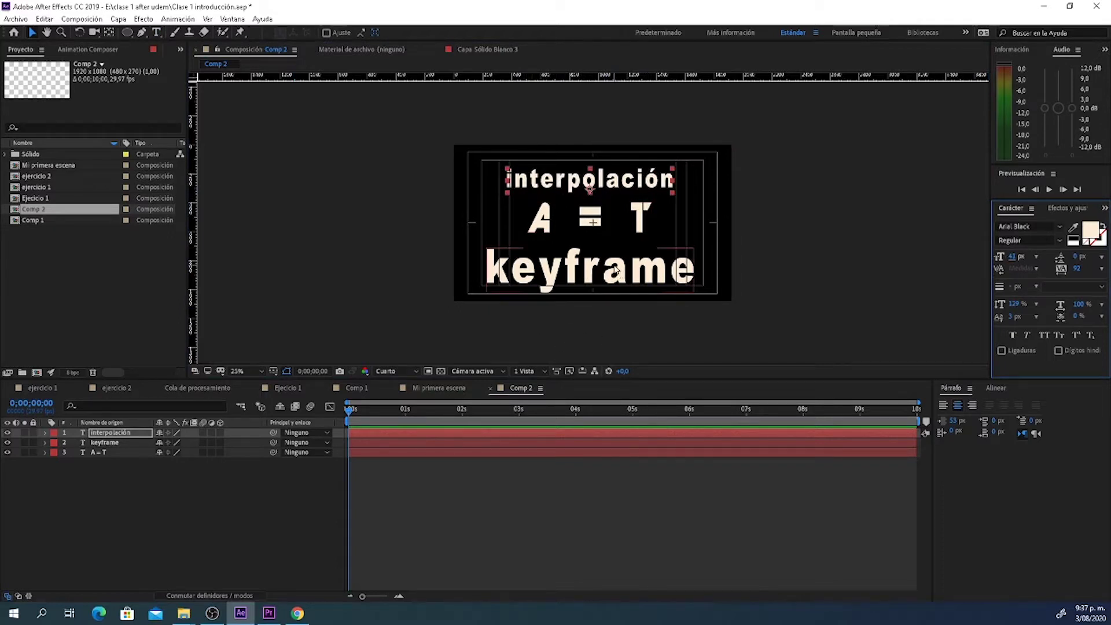
double_click(504, 217)
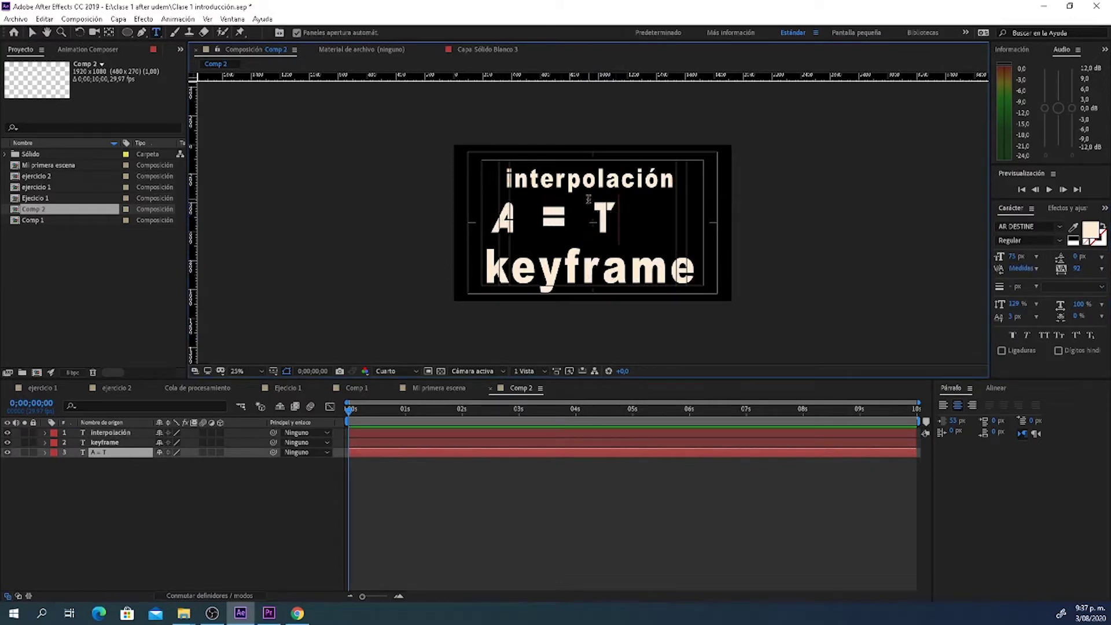
type(" +")
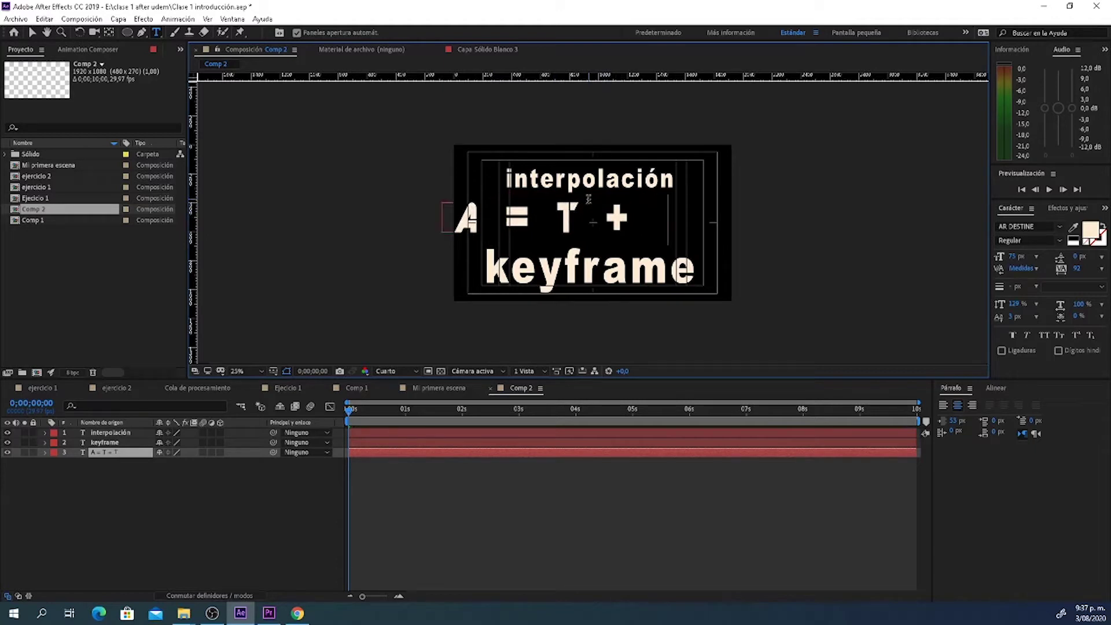
type(" TB")
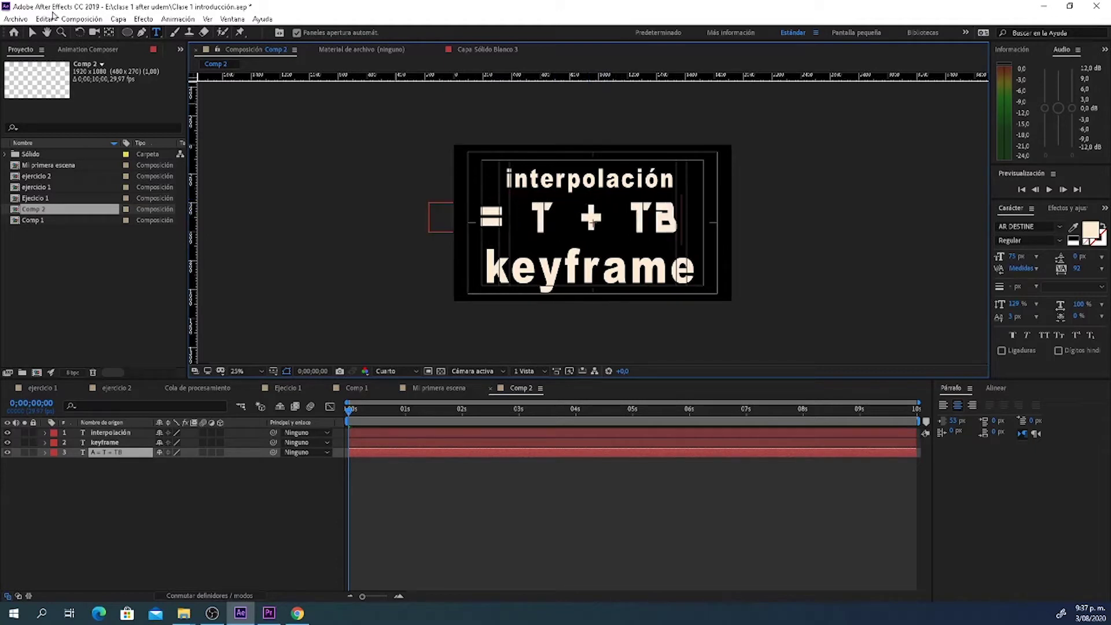
key("Escape")
key("v")
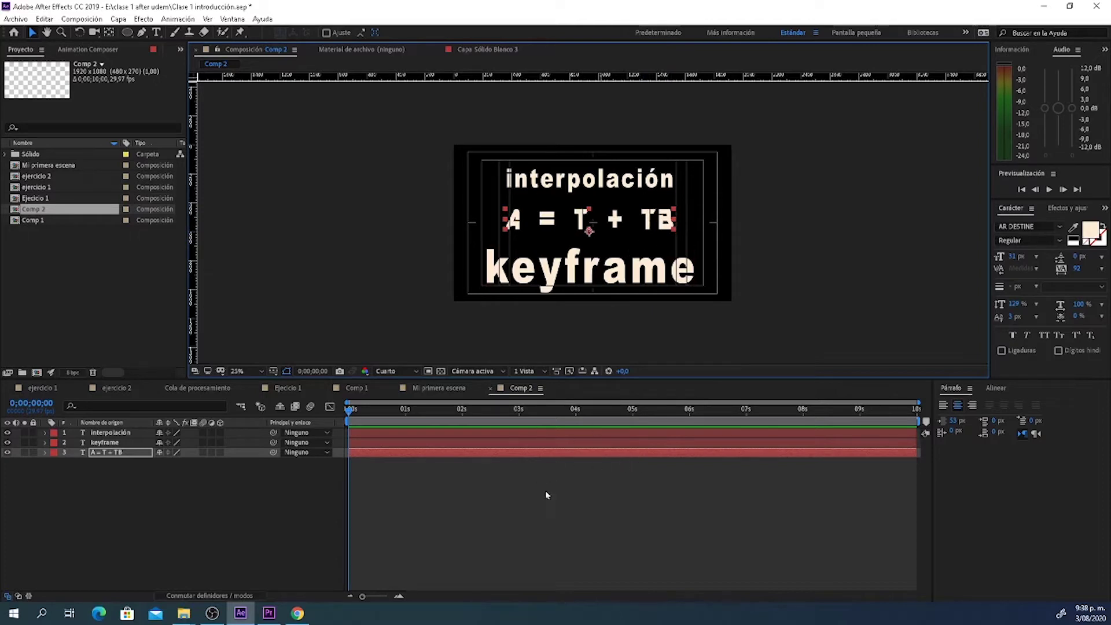
key("ctrl+n")
Step: Create Comp 3 with a white ellipse shape layer scaled almost to nothing, then return to Comp 2
left_click(597, 431)
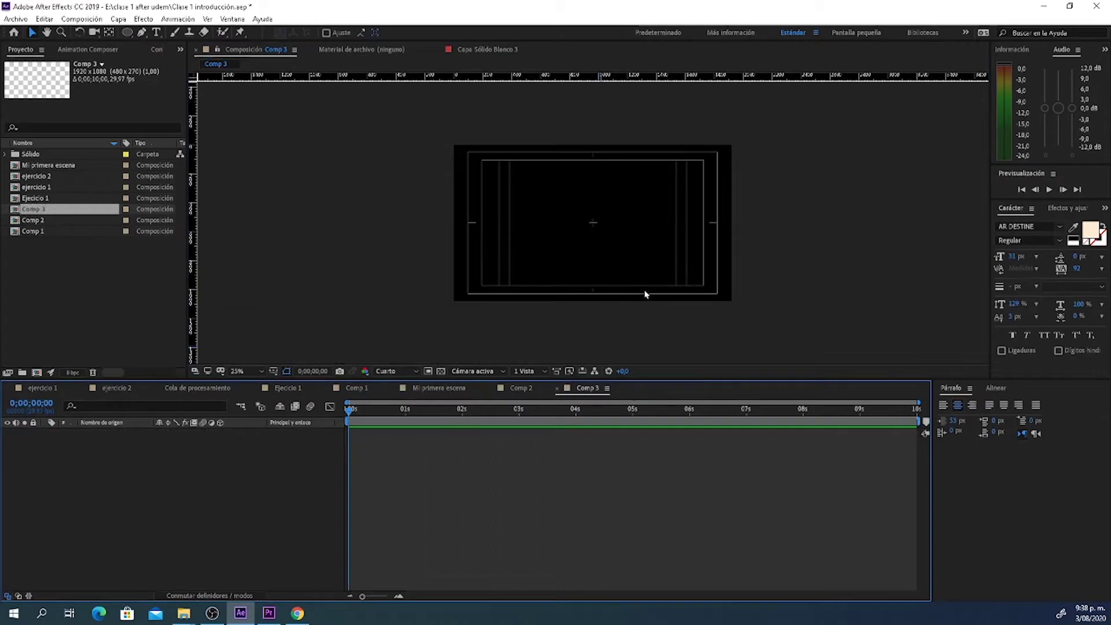
left_click(127, 32)
left_click(579, 204)
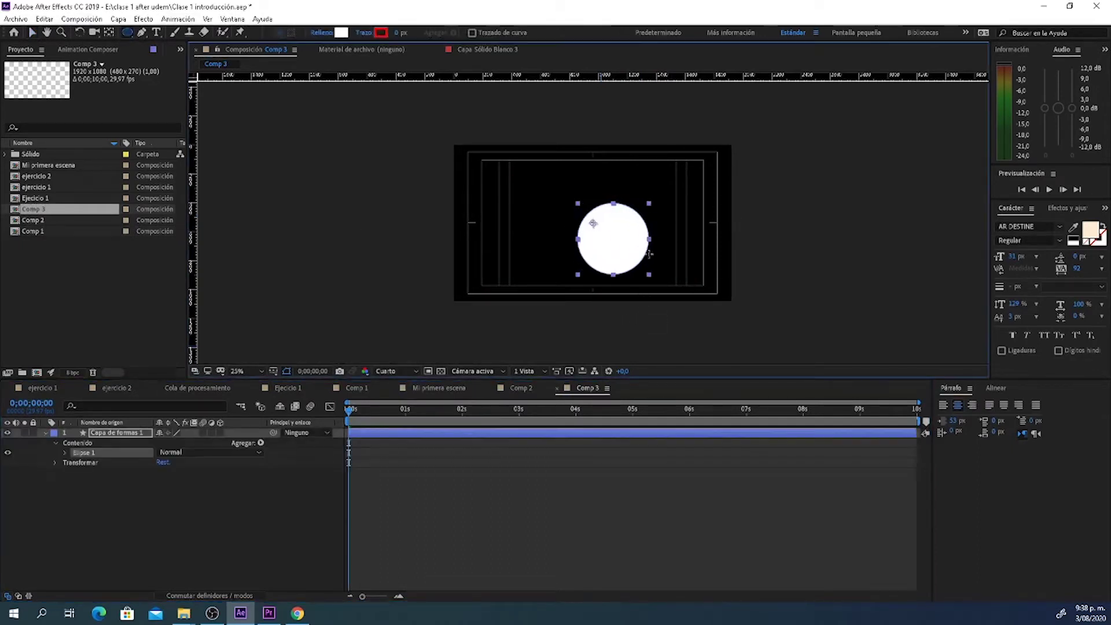
key("v")
mouse_move(594, 220)
left_mouse_down()
mouse_move(633, 260)
mouse_move(575, 208)
left_mouse_up()
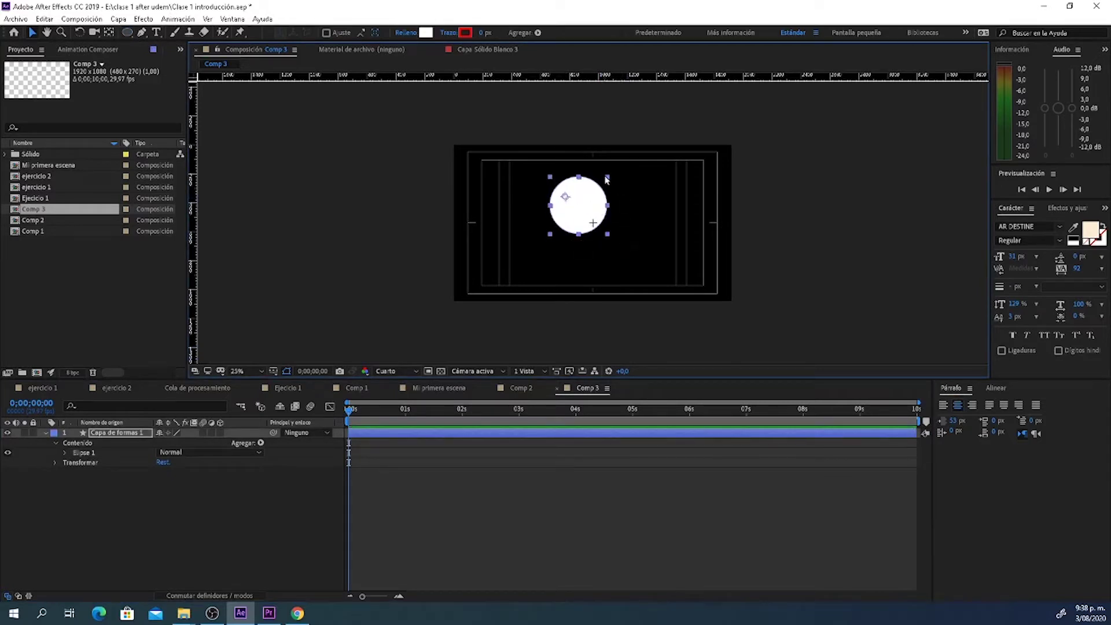
left_click_drag(608, 180, 573, 200)
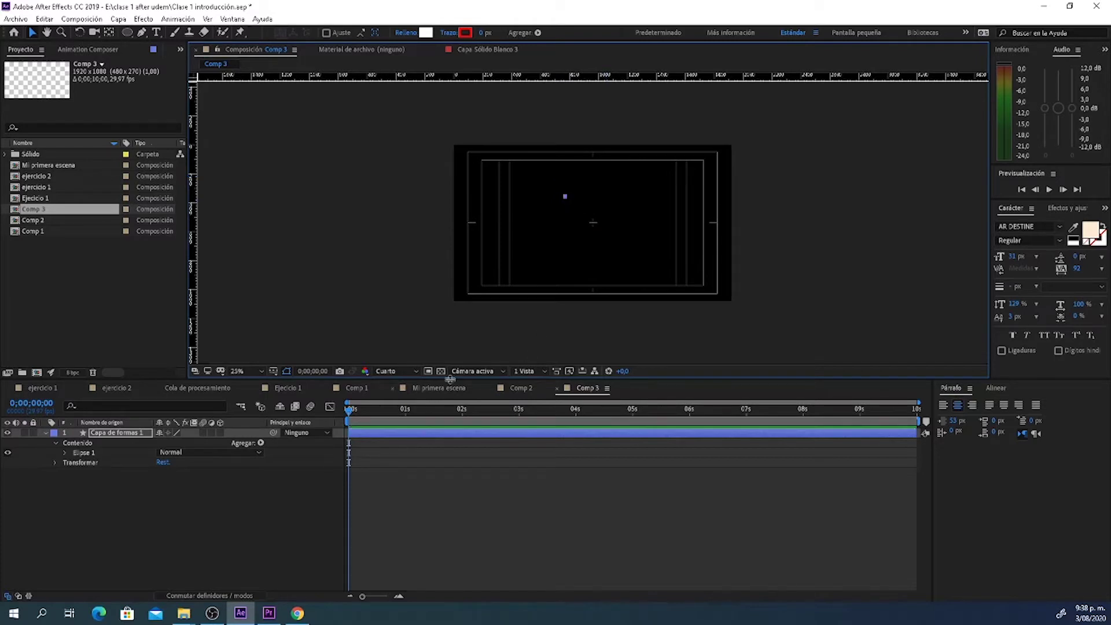
left_click(525, 389)
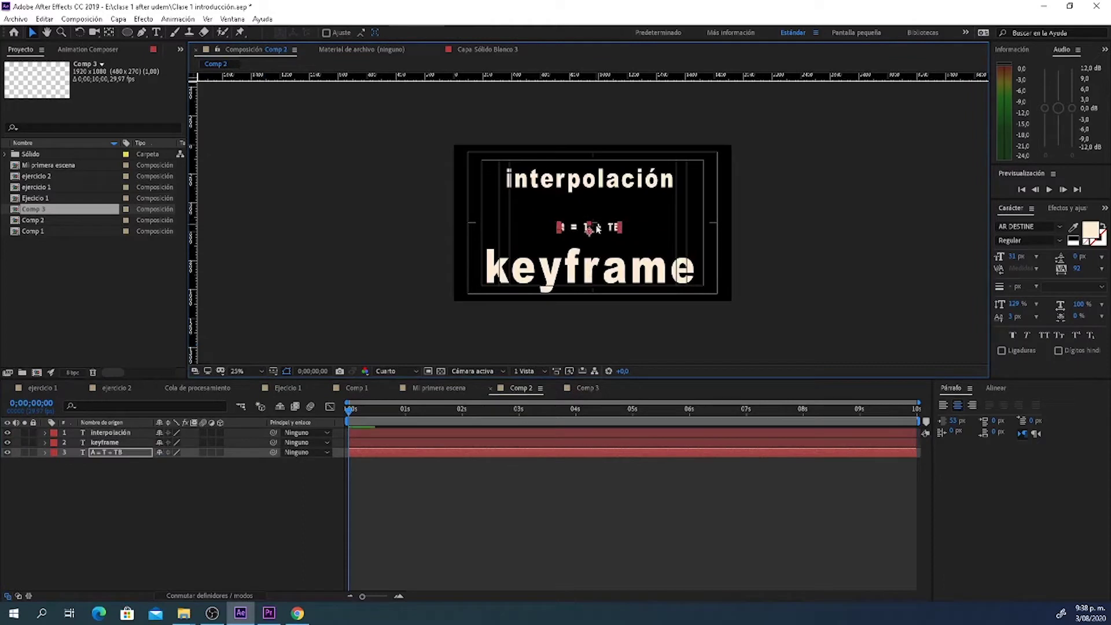
Step: Move A = T + TB up under interpolación and place a duplicate below it
left_click_drag(597, 229, 557, 212)
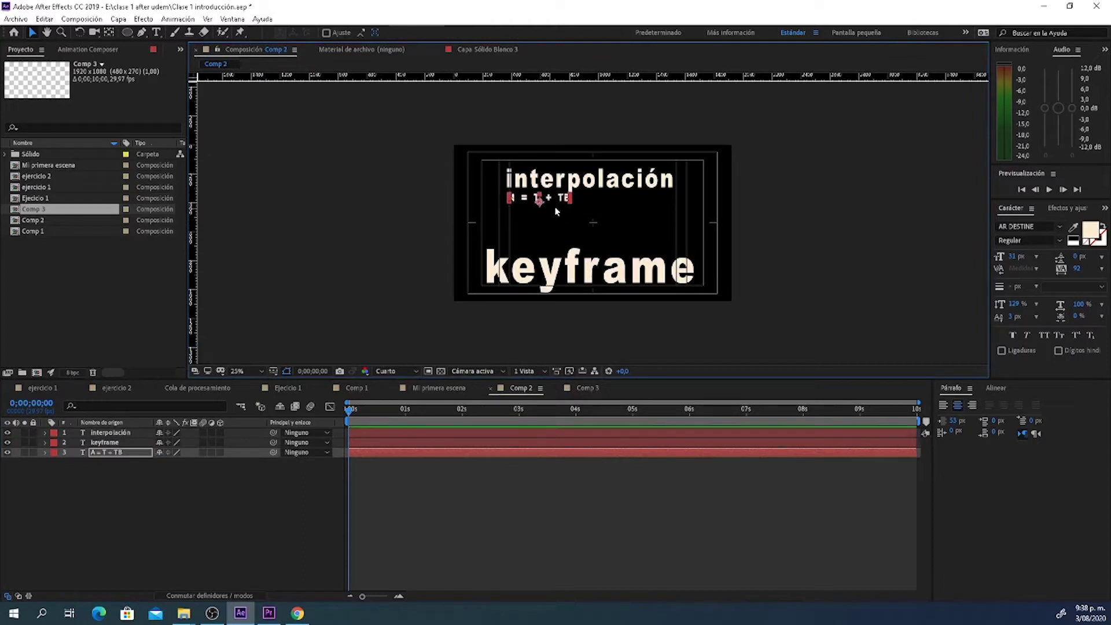
key("ctrl+d")
left_click_drag(554, 198, 554, 219)
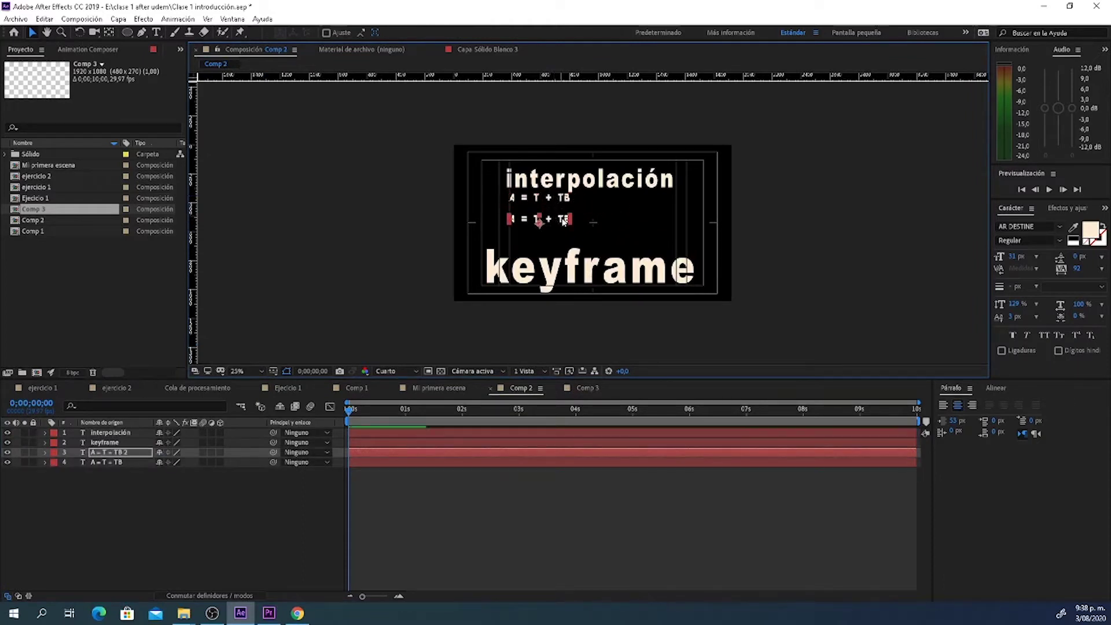
Step: Change the duplicate's text to '4 posición' and move it to the top-left corner
key("ctrl+t")
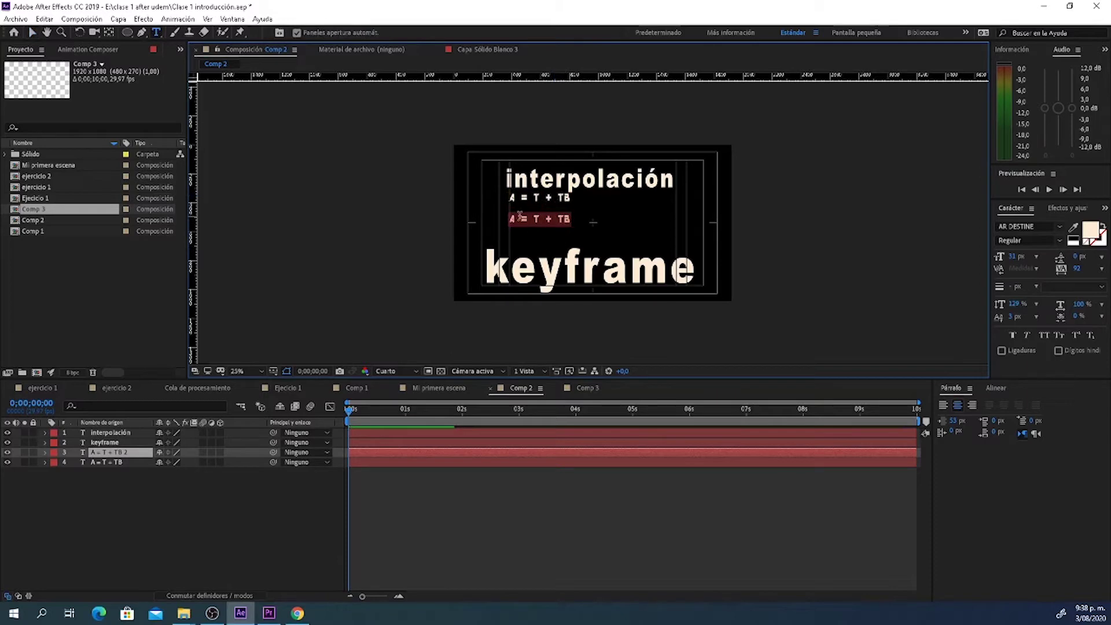
key("BackSpace")
type("4")
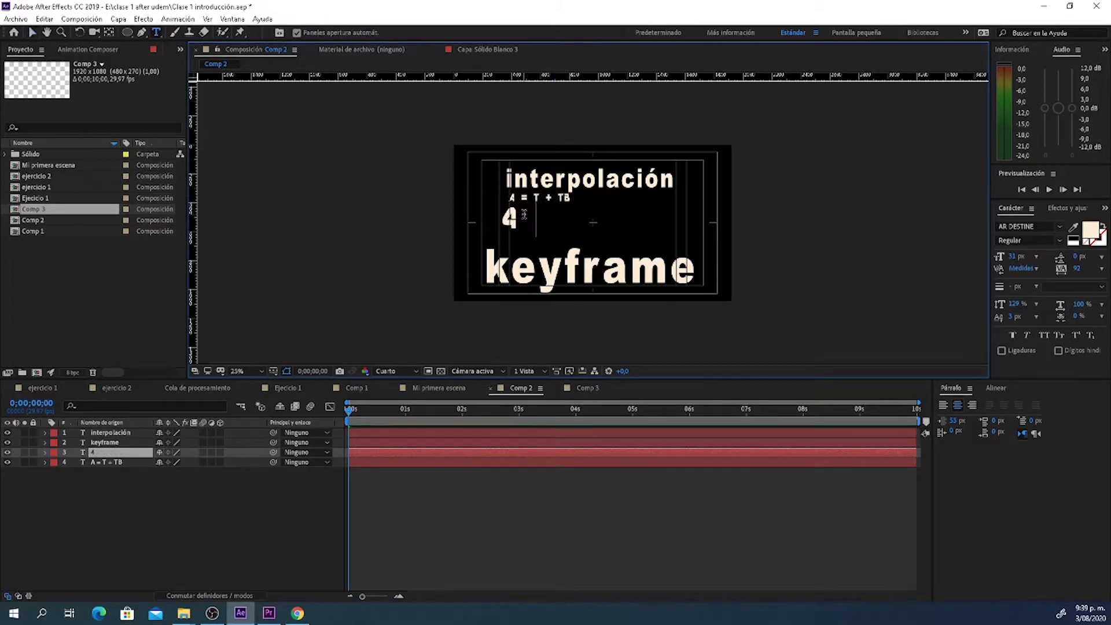
type(" posición")
mouse_move(646, 214)
left_mouse_down()
mouse_move(528, 220)
mouse_move(737, 193)
mouse_move(502, 191)
left_mouse_up()
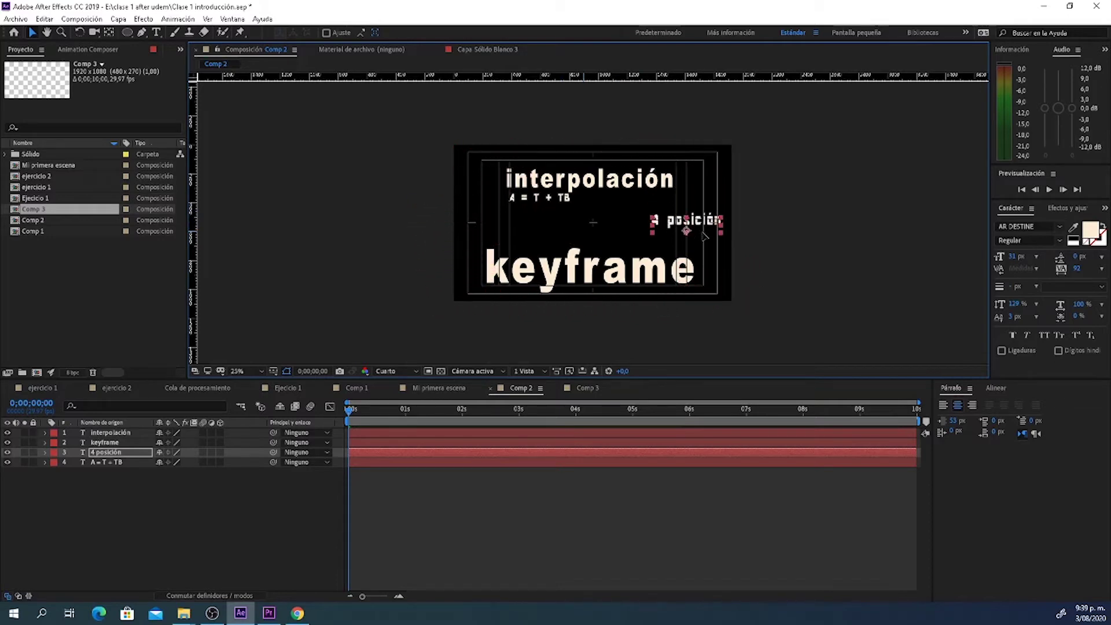
left_click_drag(502, 191, 524, 163)
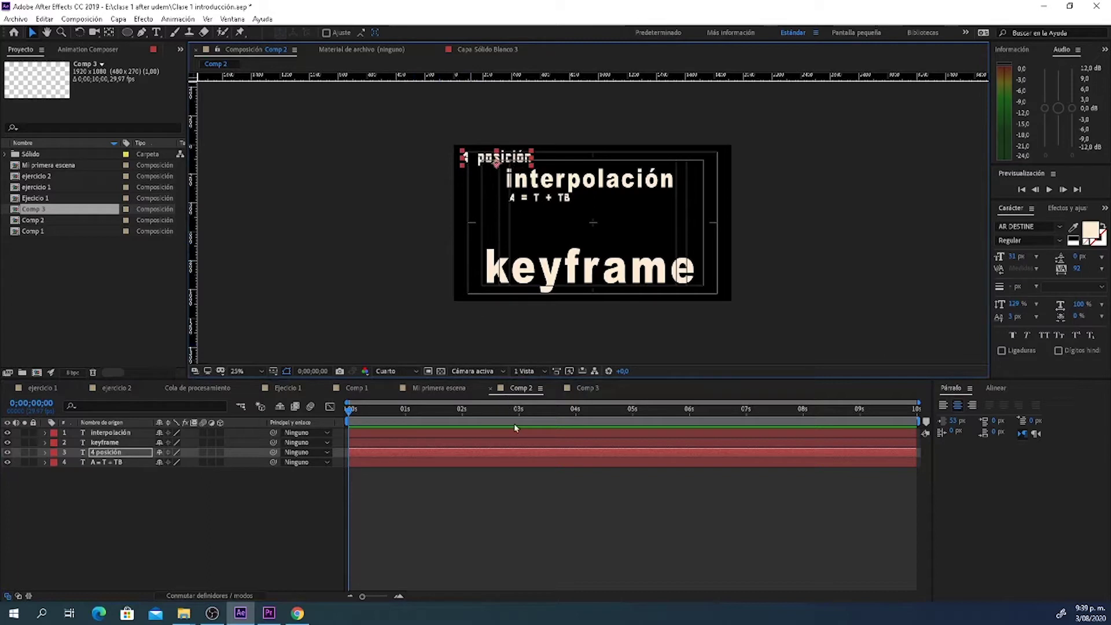
Step: Keyframe 4 posición's Position to slide from top-left at 0s to top-right at 5s
key("p")
left_click(74, 463)
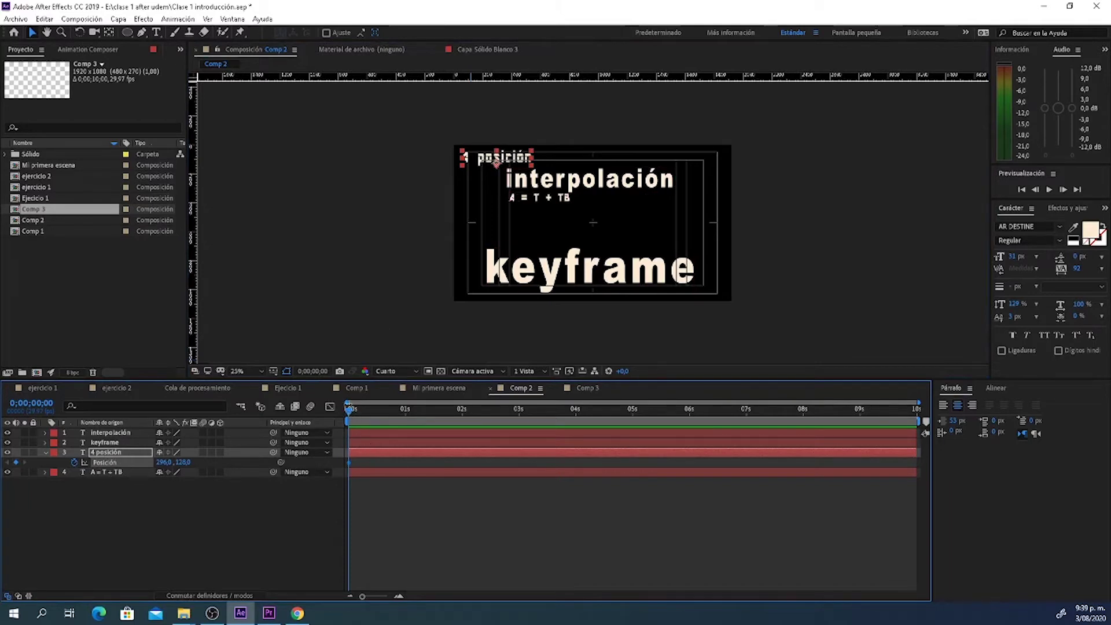
left_click_drag(350, 409, 634, 421)
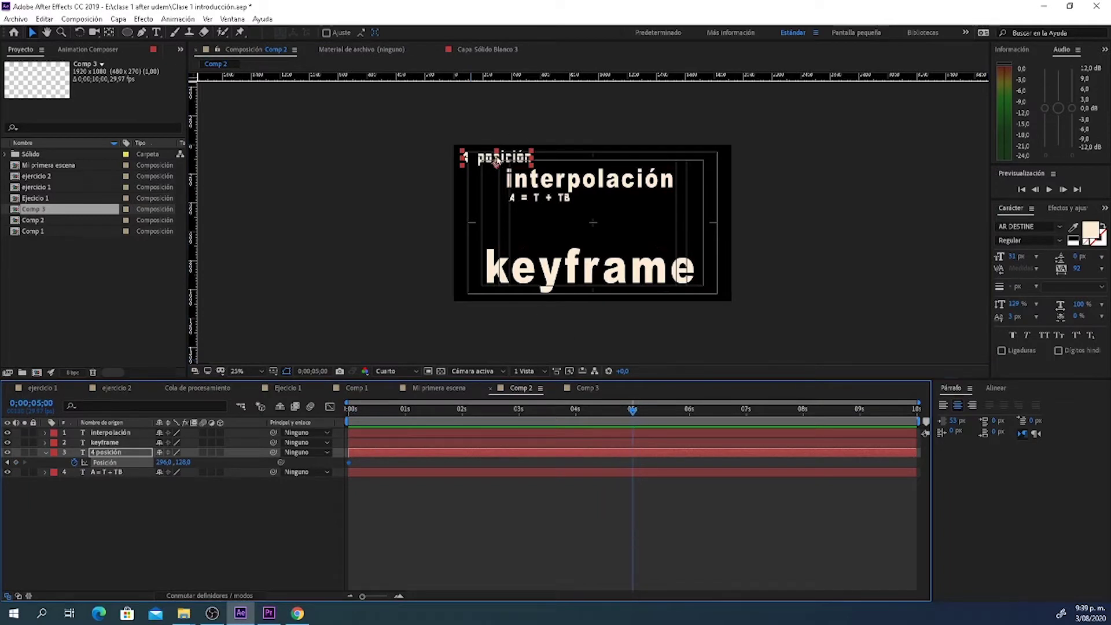
left_click_drag(497, 161, 680, 166)
left_click(665, 478)
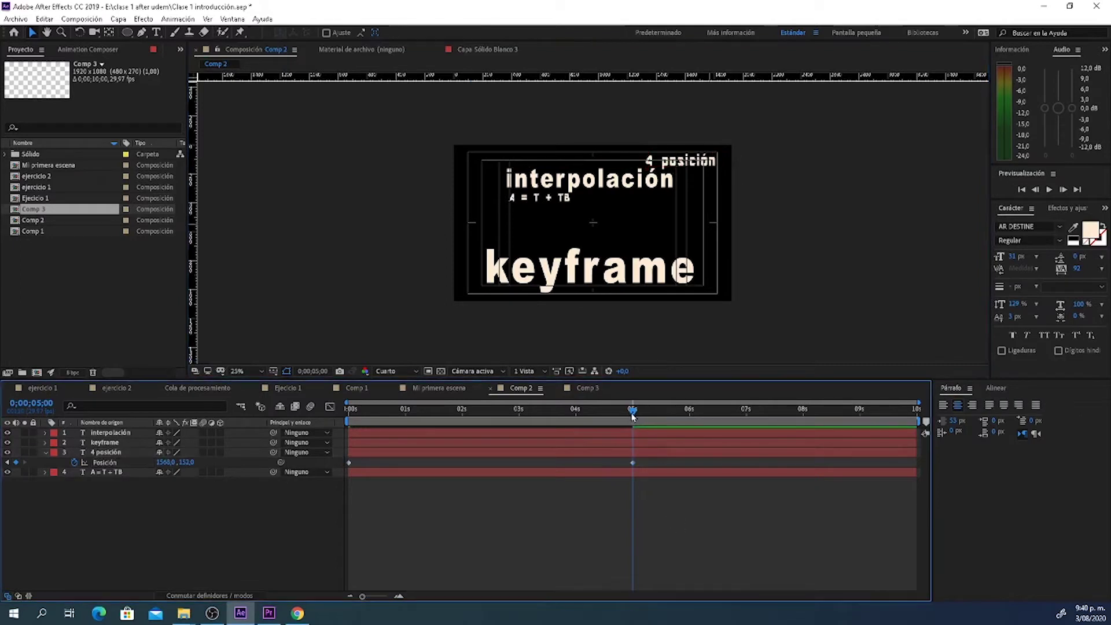
Step: Preview the sliding animation from the start
mouse_move(632, 416)
left_mouse_down()
mouse_move(301, 447)
mouse_move(302, 492)
left_mouse_up()
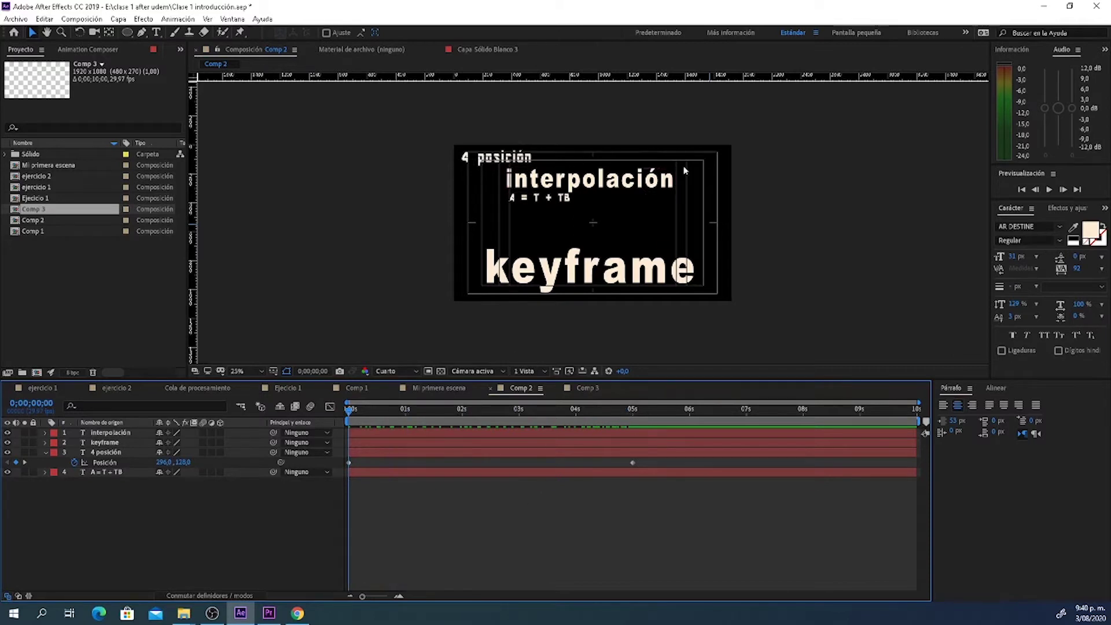
key("space")
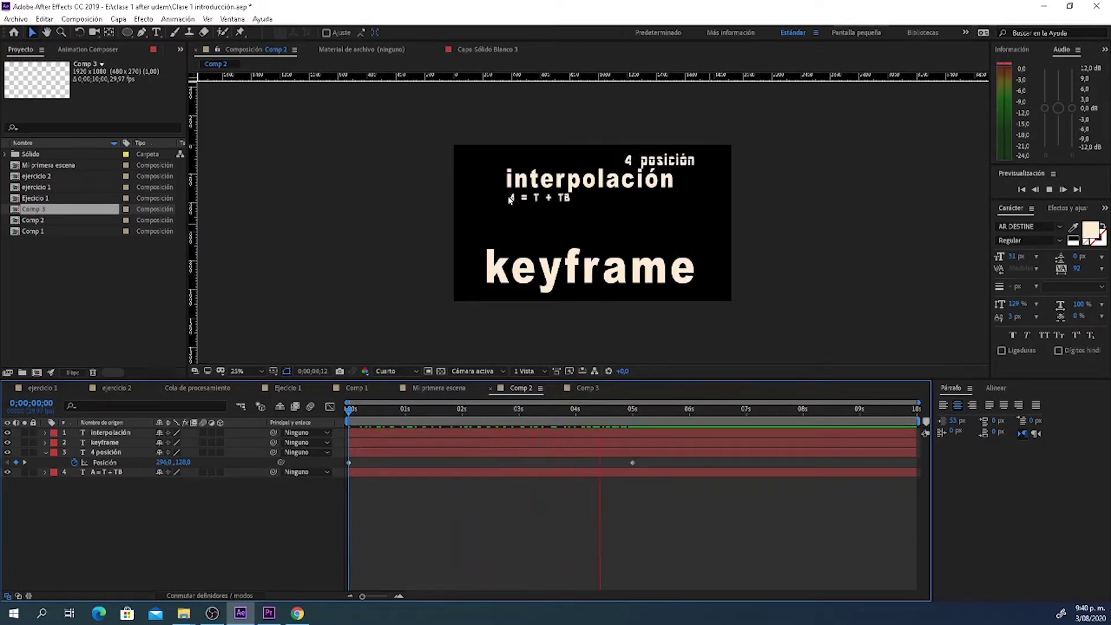
key("space")
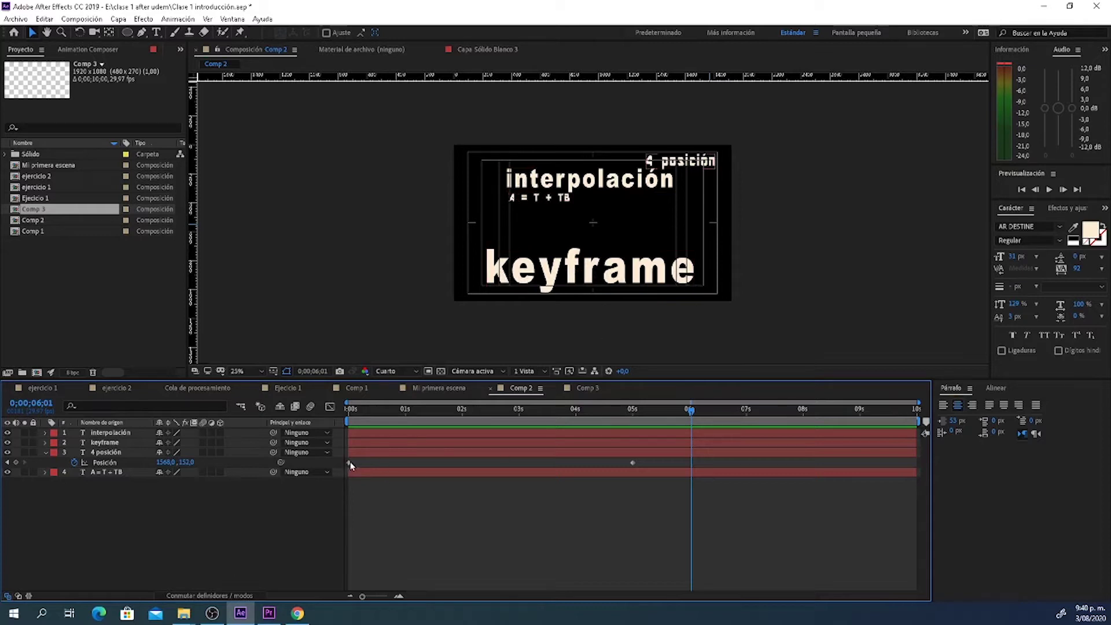
Step: Review the motion path back to 0s, then retype the text as a list ending in 'transparencia'
left_click(349, 465)
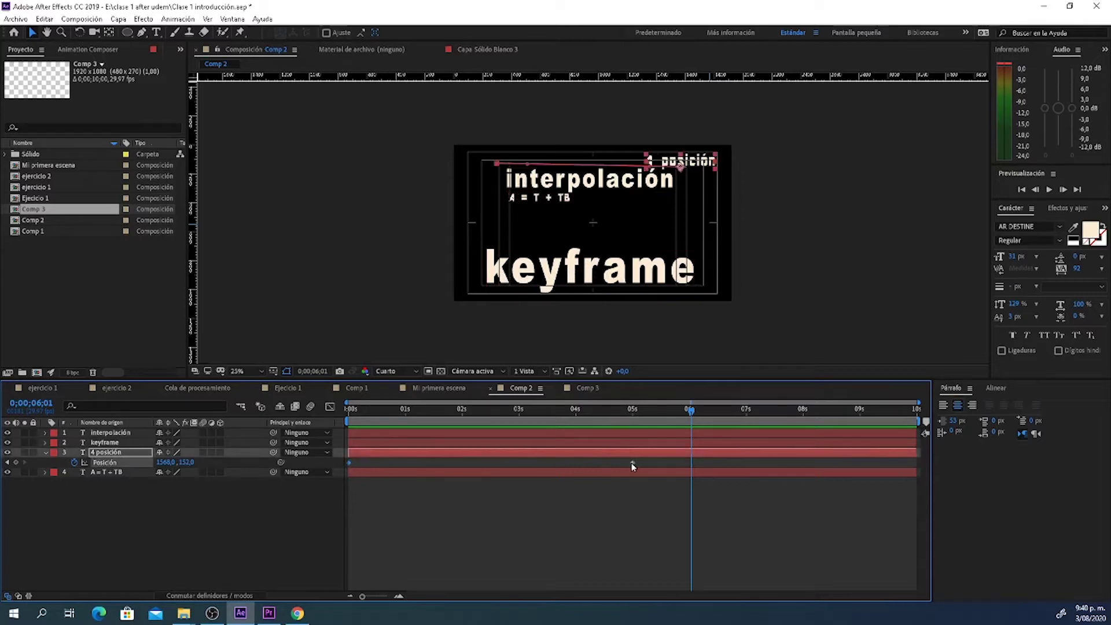
left_click_drag(611, 417, 440, 418)
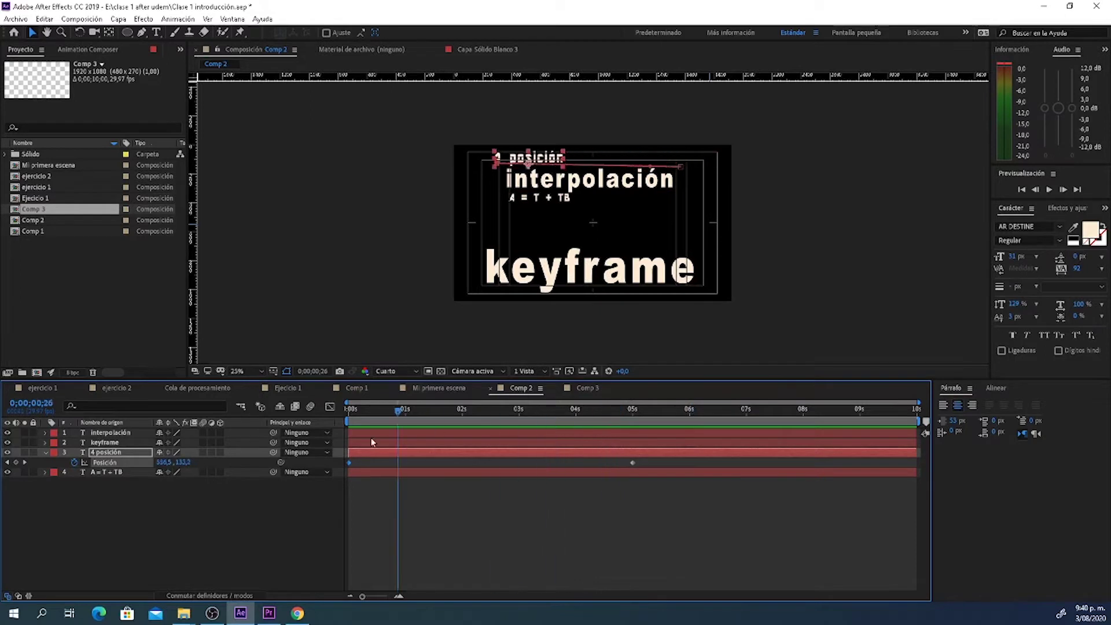
left_click_drag(479, 452, 280, 481)
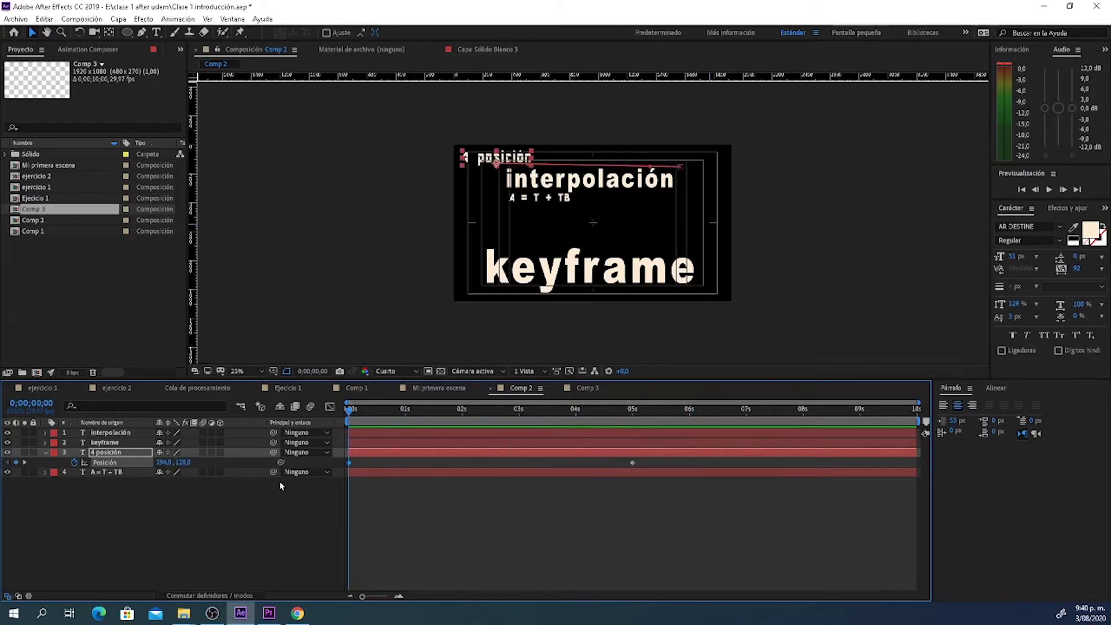
left_click(374, 534)
key("ctrl+t")
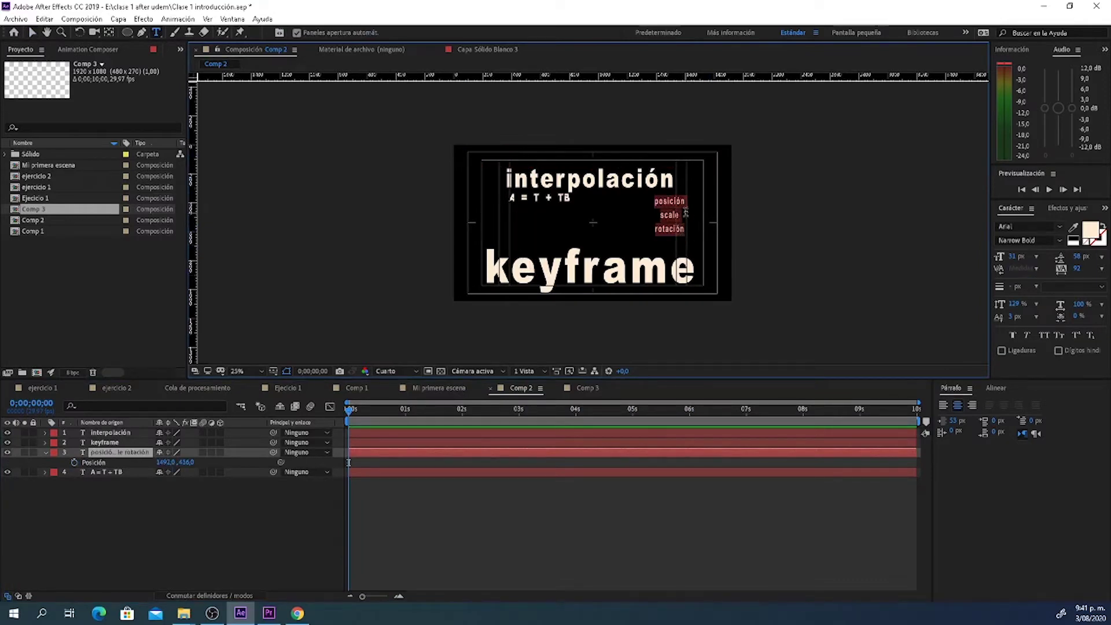
type("transparencia")
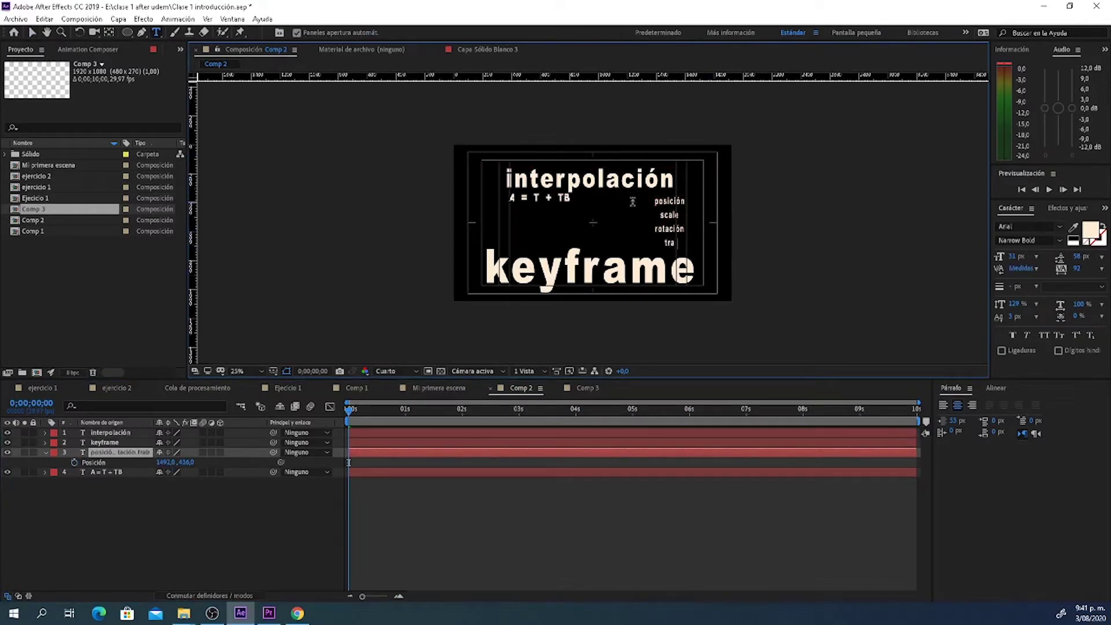
Step: Stop editing the list text, return to the Selection tool, and collapse layer 3
left_click(137, 521)
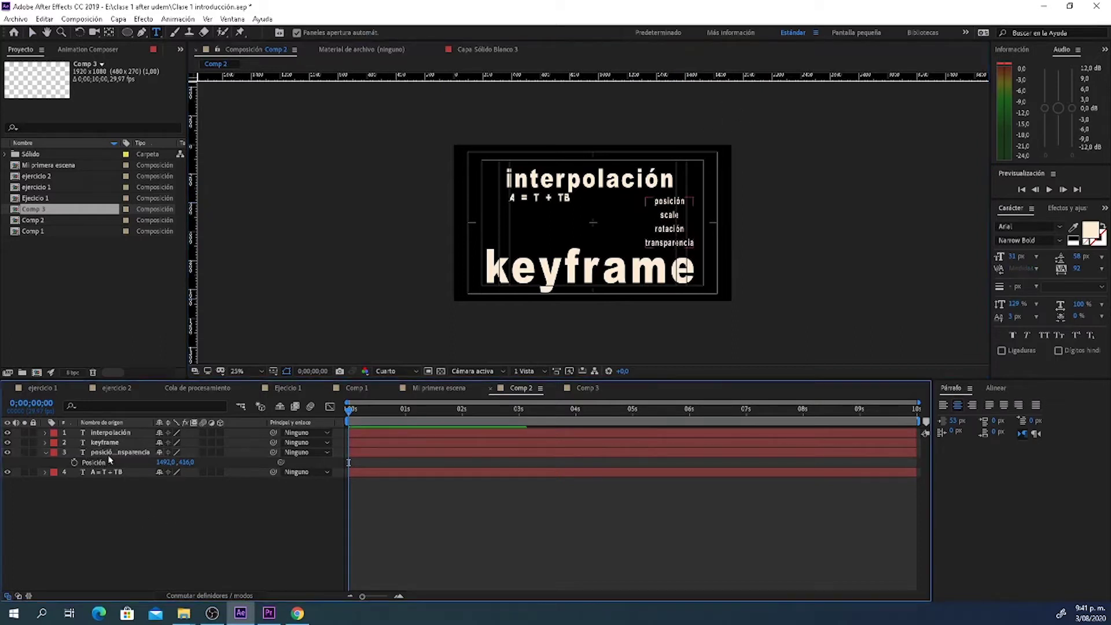
left_click(110, 455)
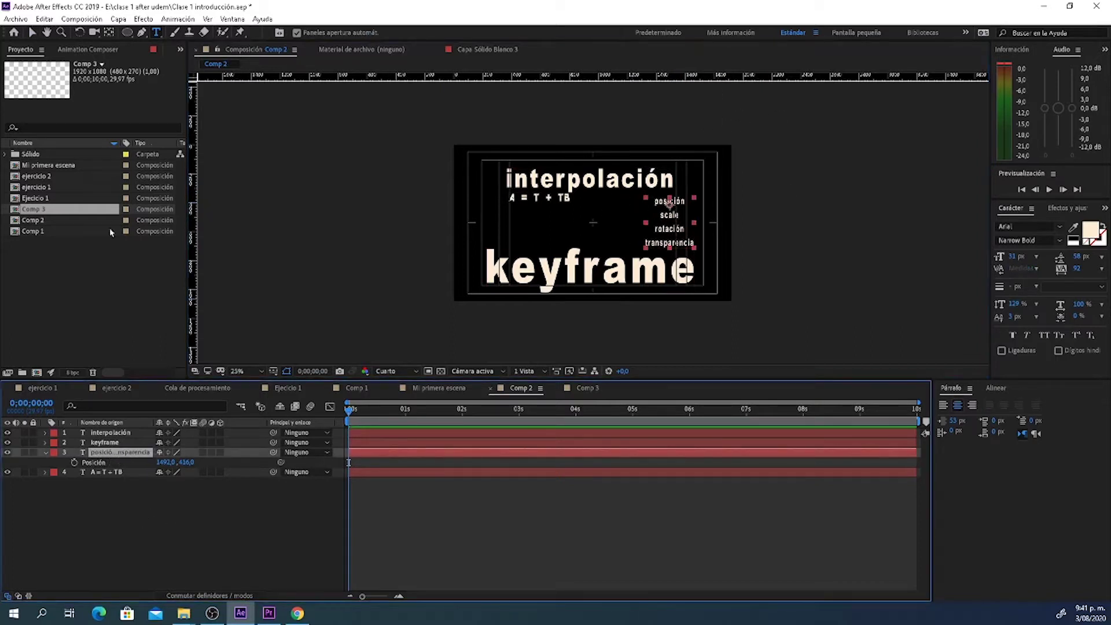
key("v")
left_click(43, 59)
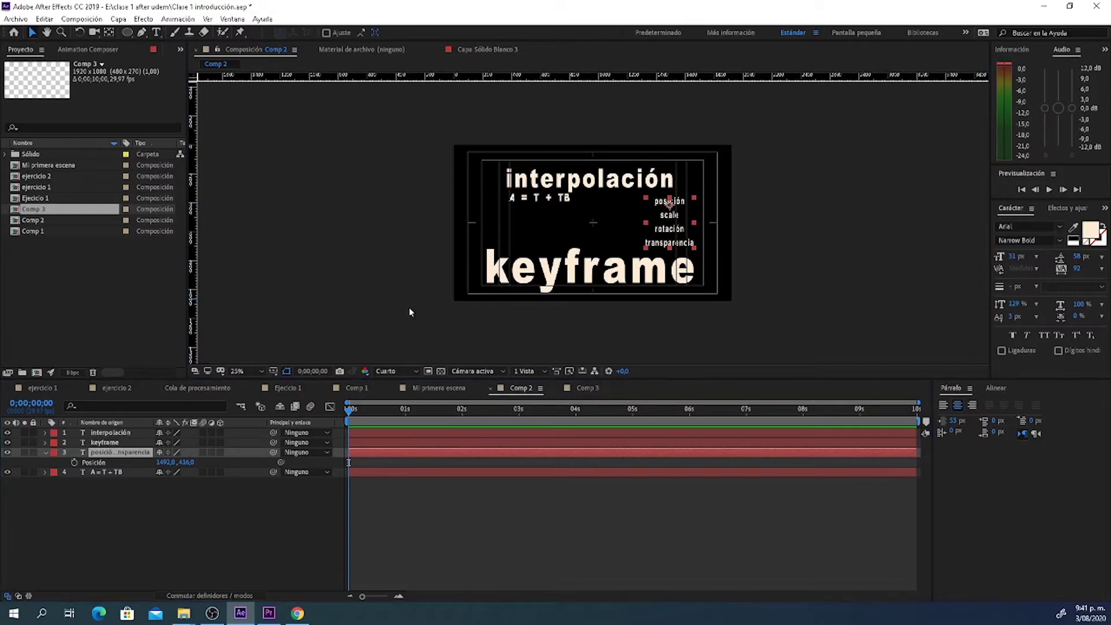
left_click(45, 454)
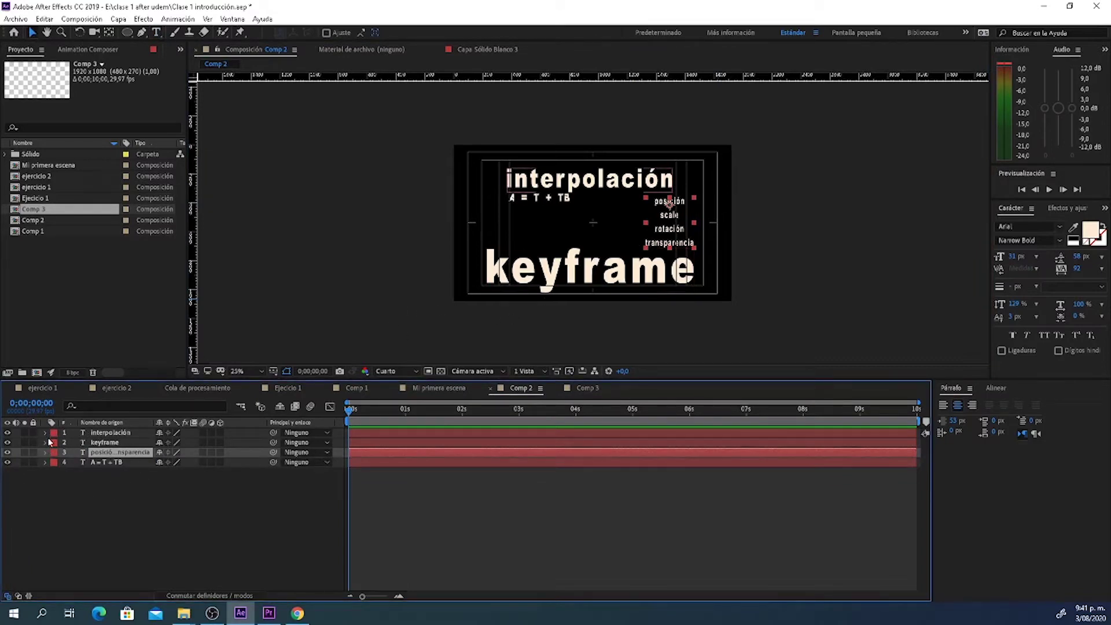
Step: Expand interpolación's Transform group and review Position 940,0, 304,0, Scale 337,7 % and Opacity 100 %
left_click(45, 433)
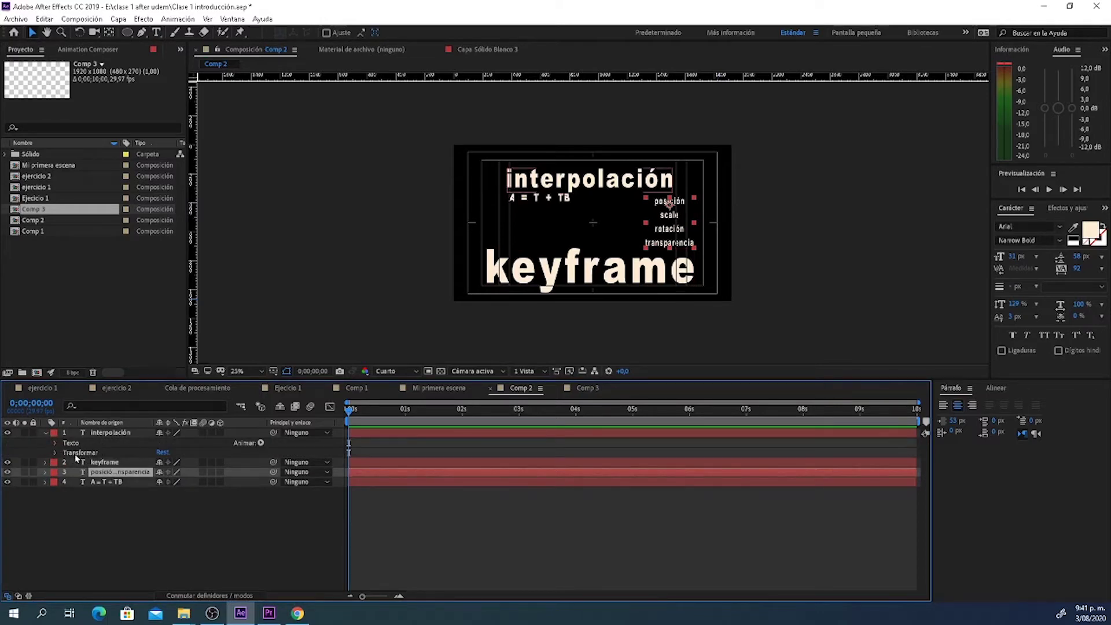
left_click(75, 454)
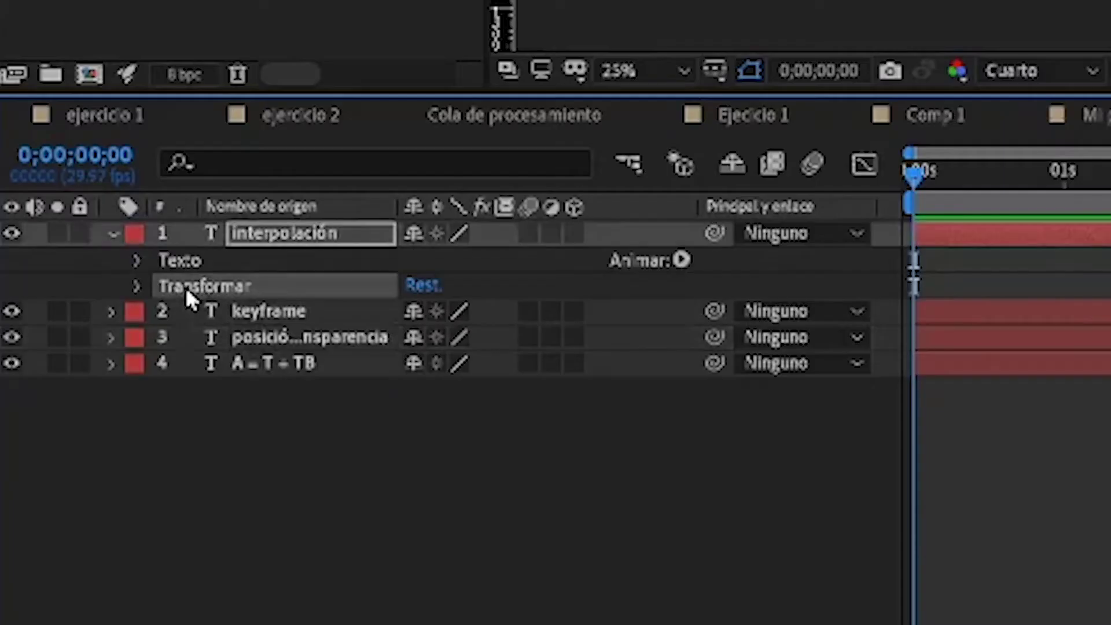
left_click(137, 286)
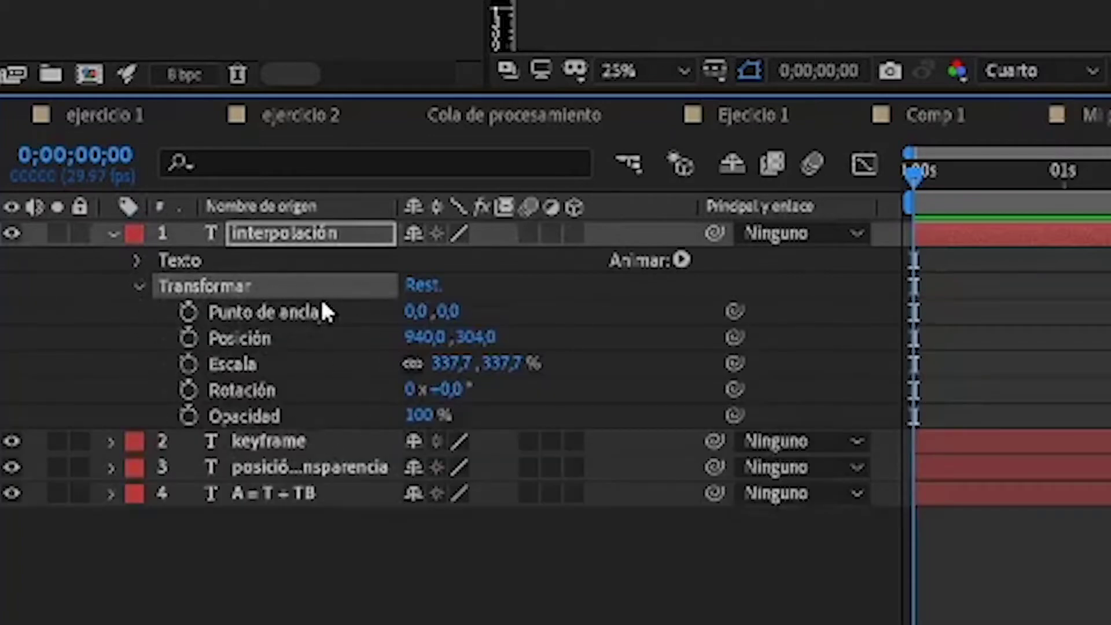
left_click(246, 341)
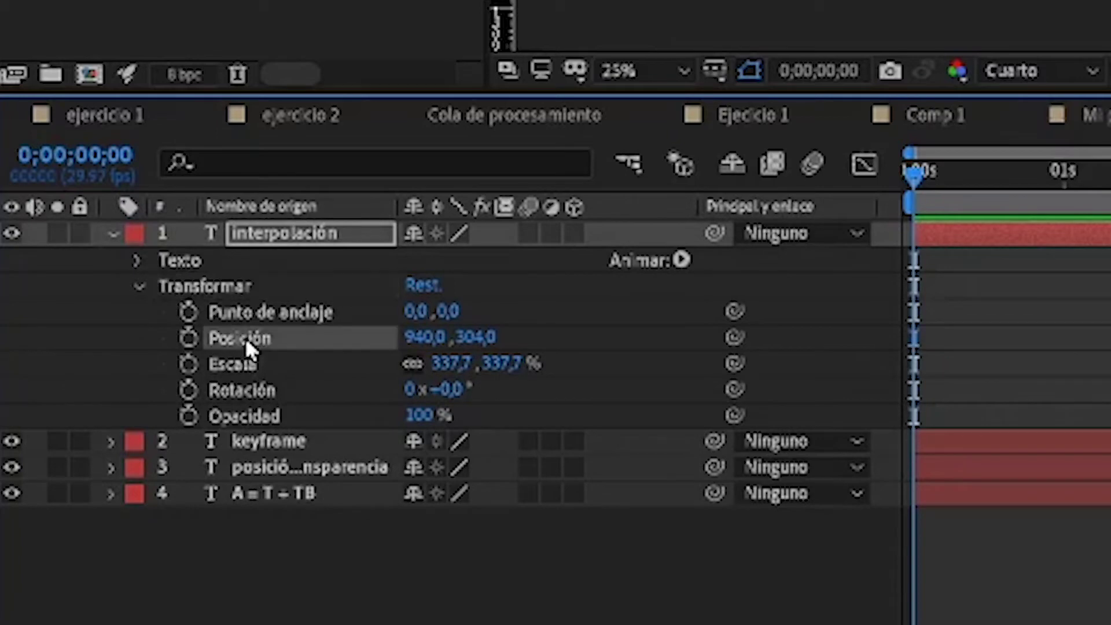
left_click(258, 371)
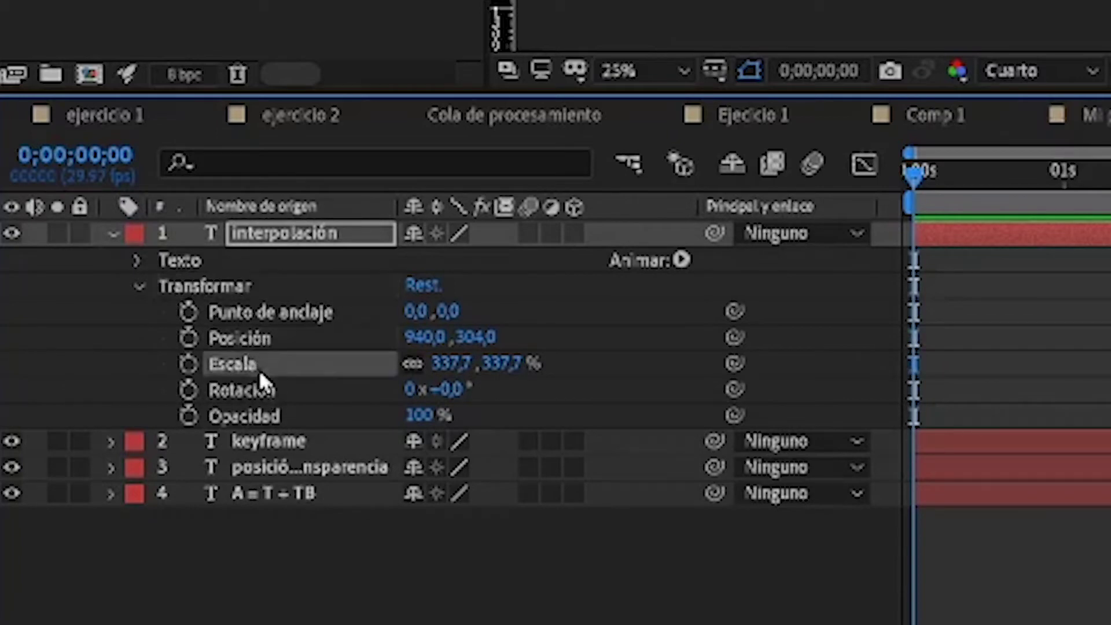
left_click(276, 399)
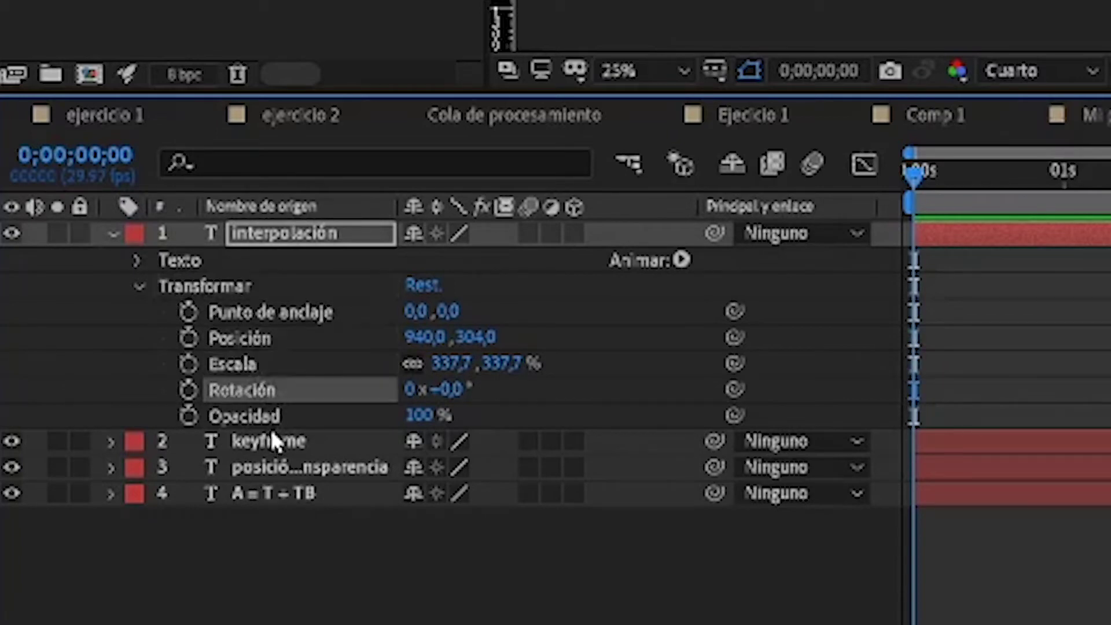
left_click(269, 418)
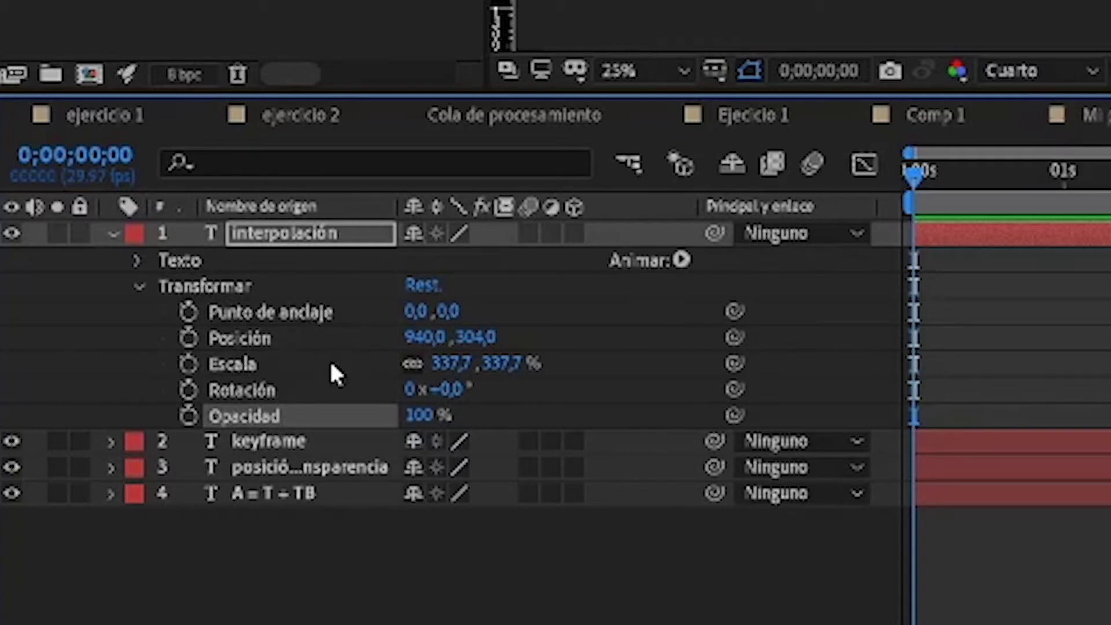
Step: Show interpolación's Position, Scale, Rotation and Opacity one at a time with P, S, R, T
key("p")
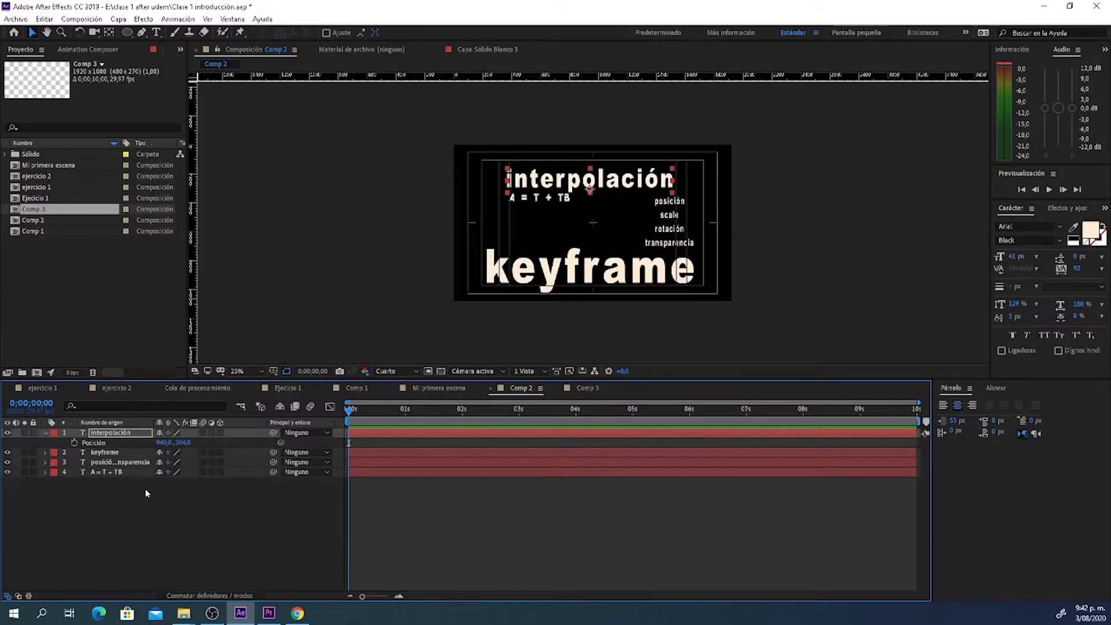
key("s")
key("r")
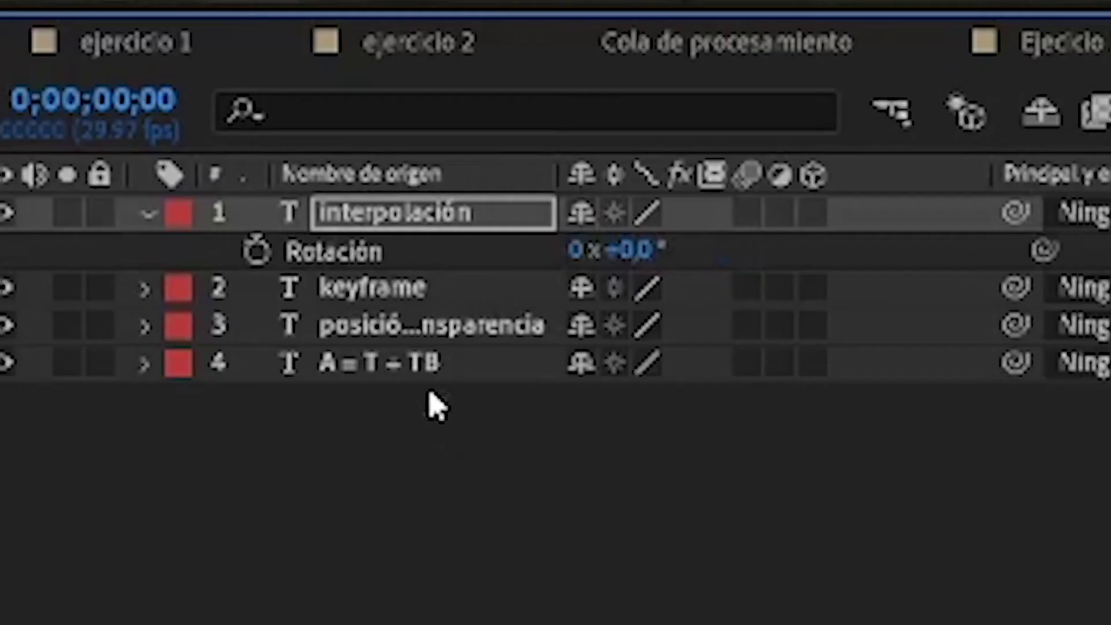
key("t")
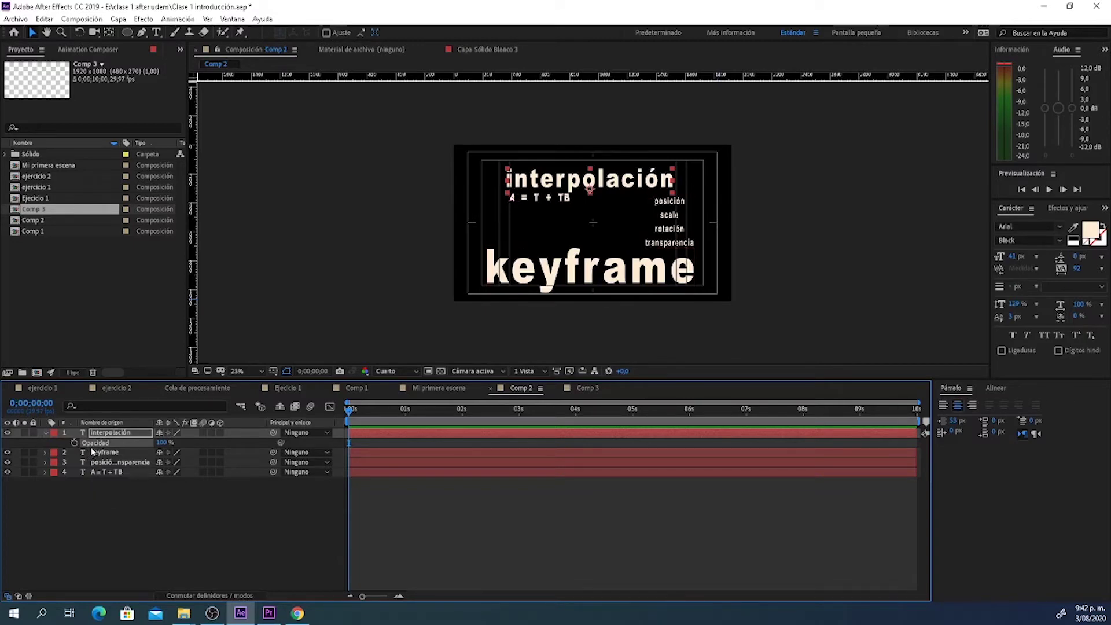
Step: Show Rotation, Scale, Position and Opacity together with R and Shift shortcuts, then collapse and deselect
key("r")
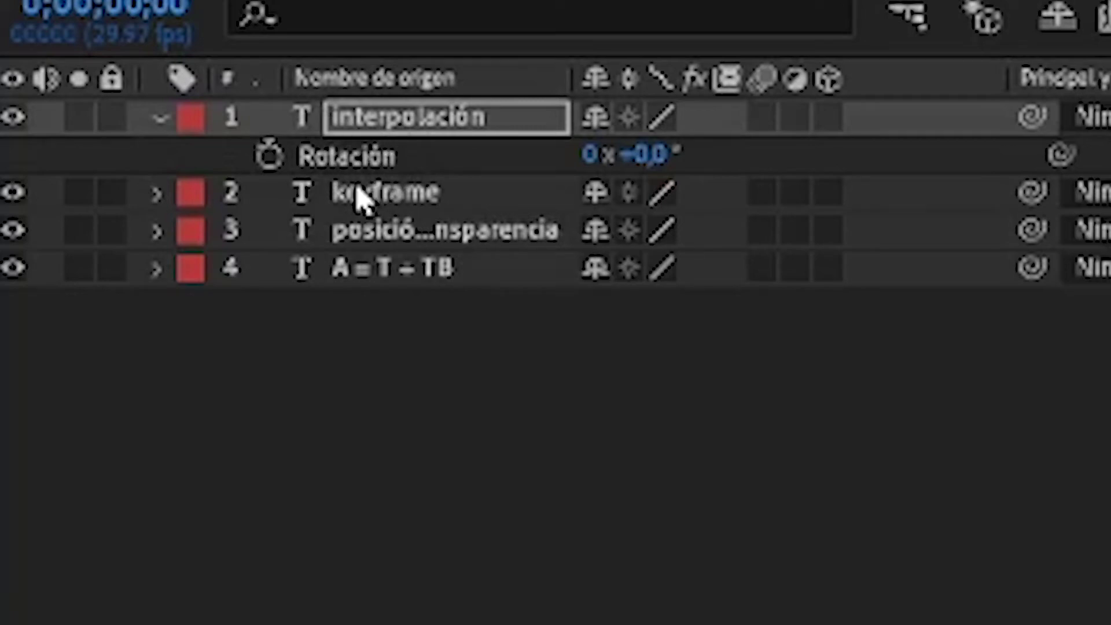
key("shift+s")
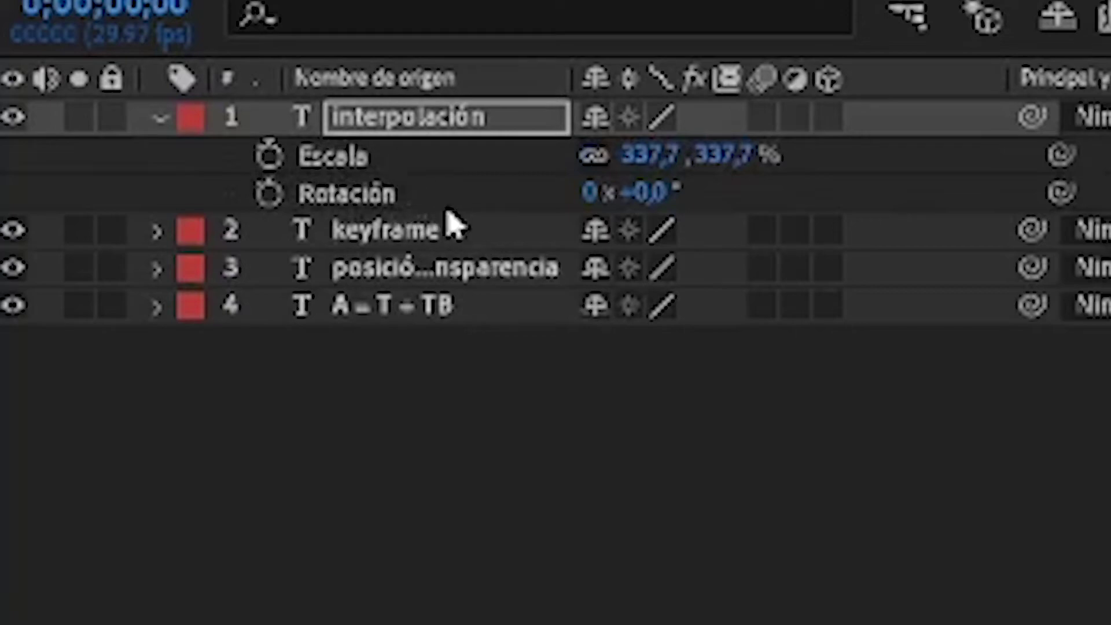
key("shift+p")
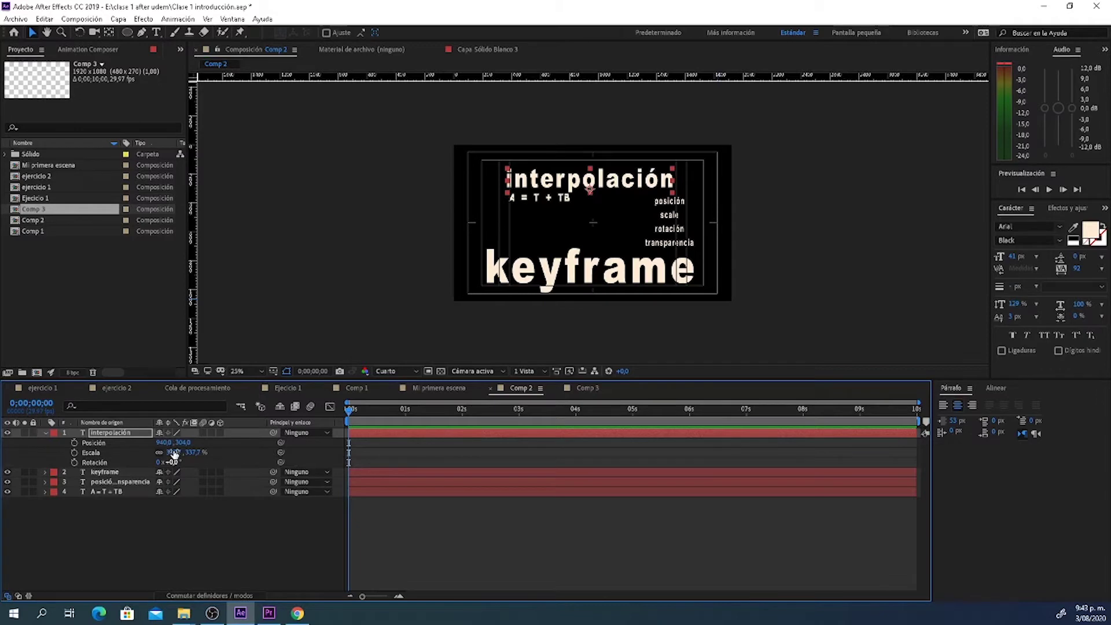
key("shift+t")
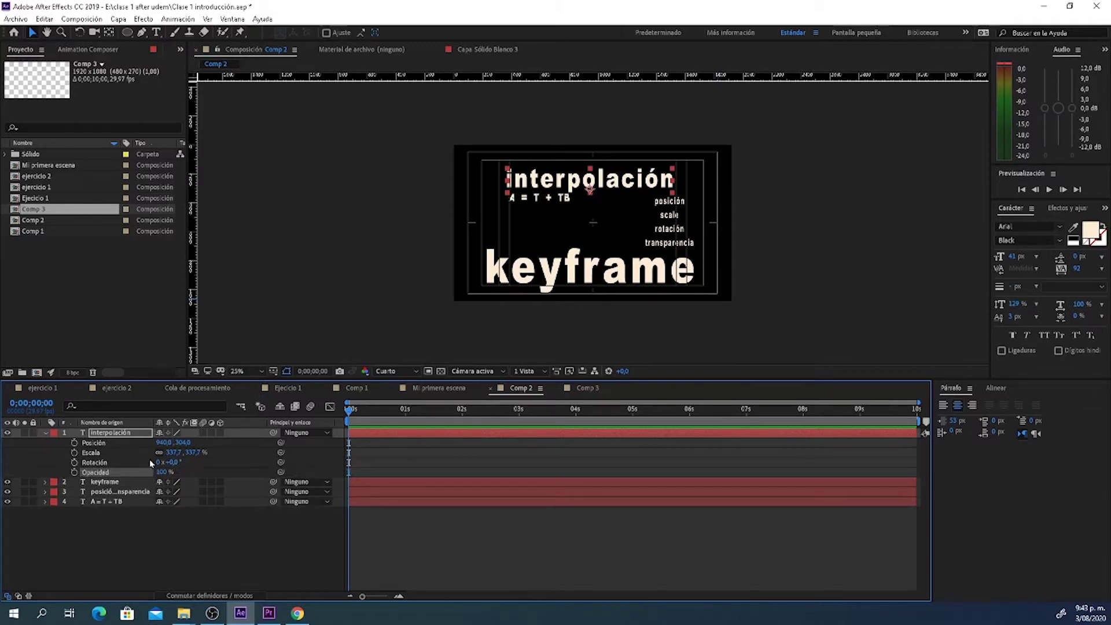
left_click(45, 434)
left_click(372, 495)
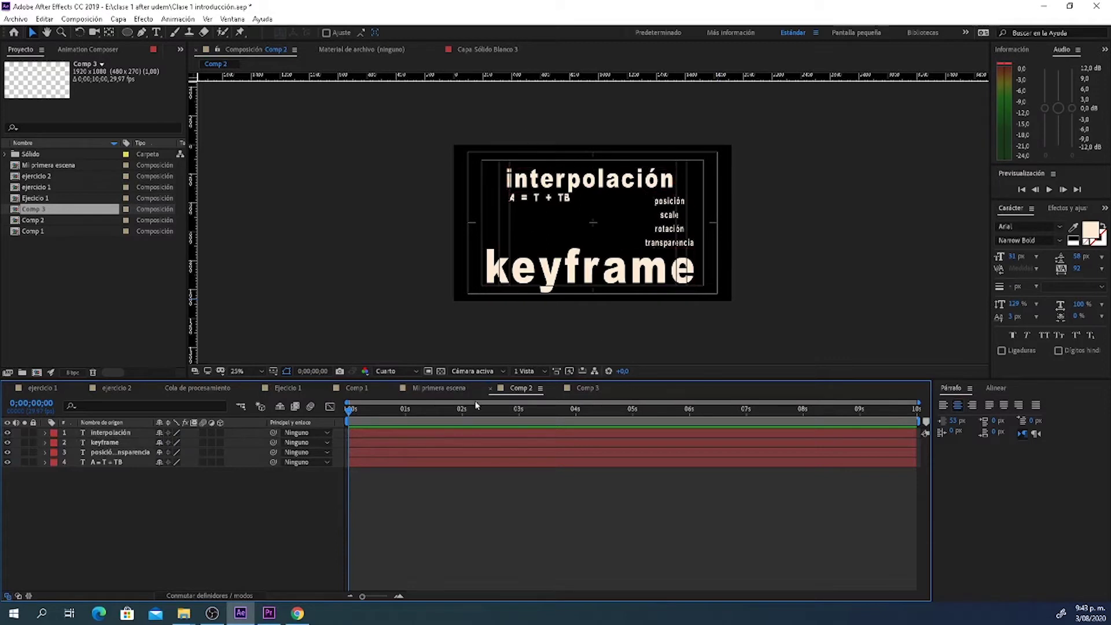
Step: In Comp 3, create the white solid Sólido Blanco 5 and lower it to the frame's bottom
left_click(588, 389)
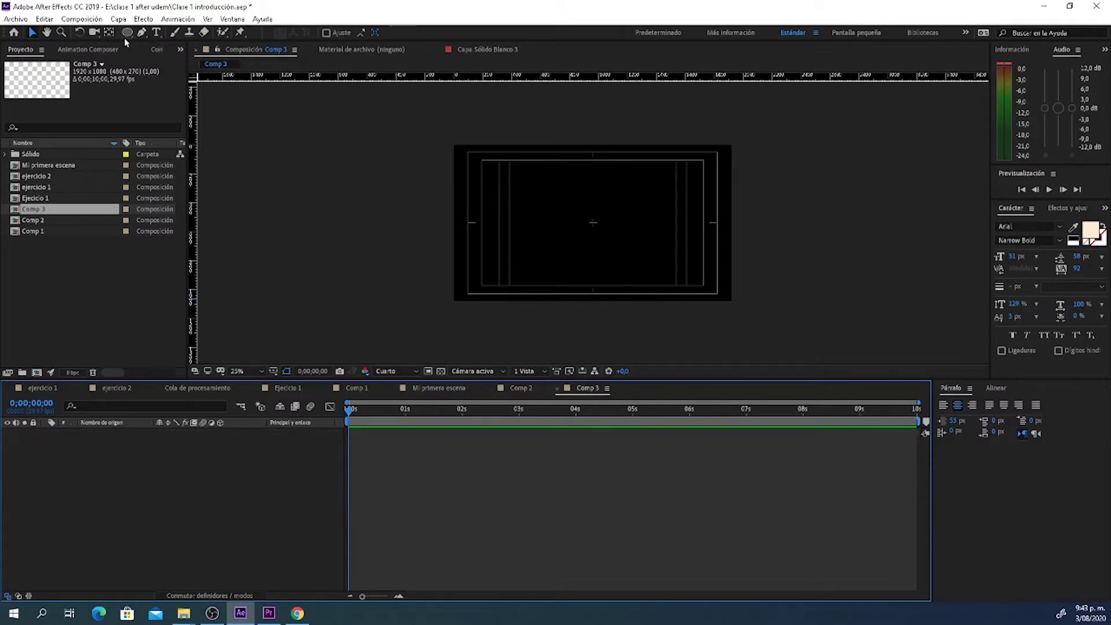
key("ctrl+y")
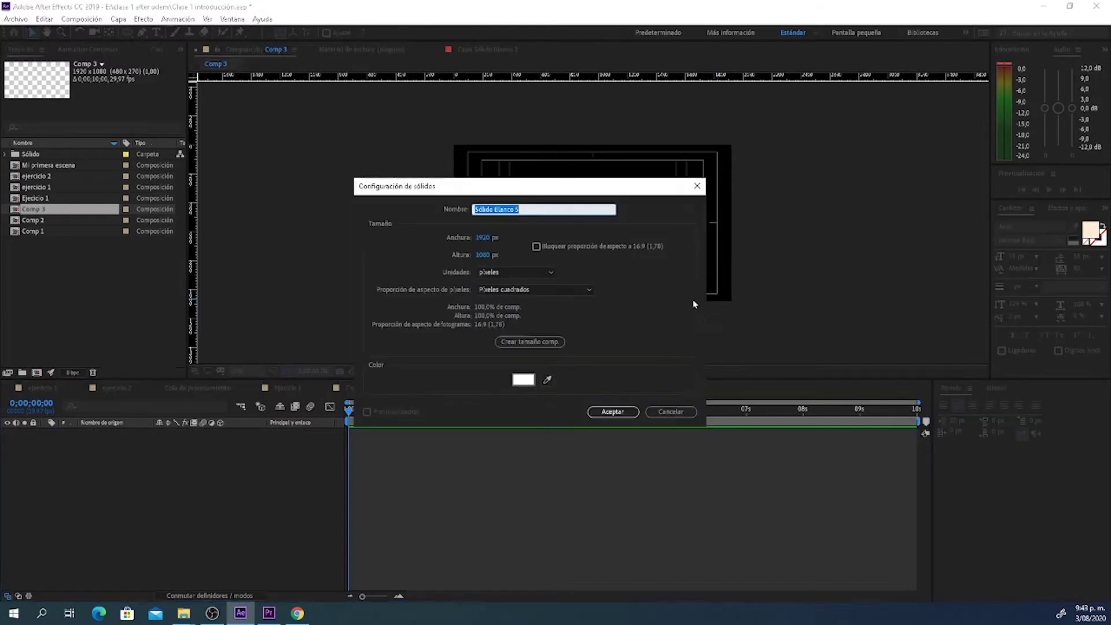
left_click(605, 411)
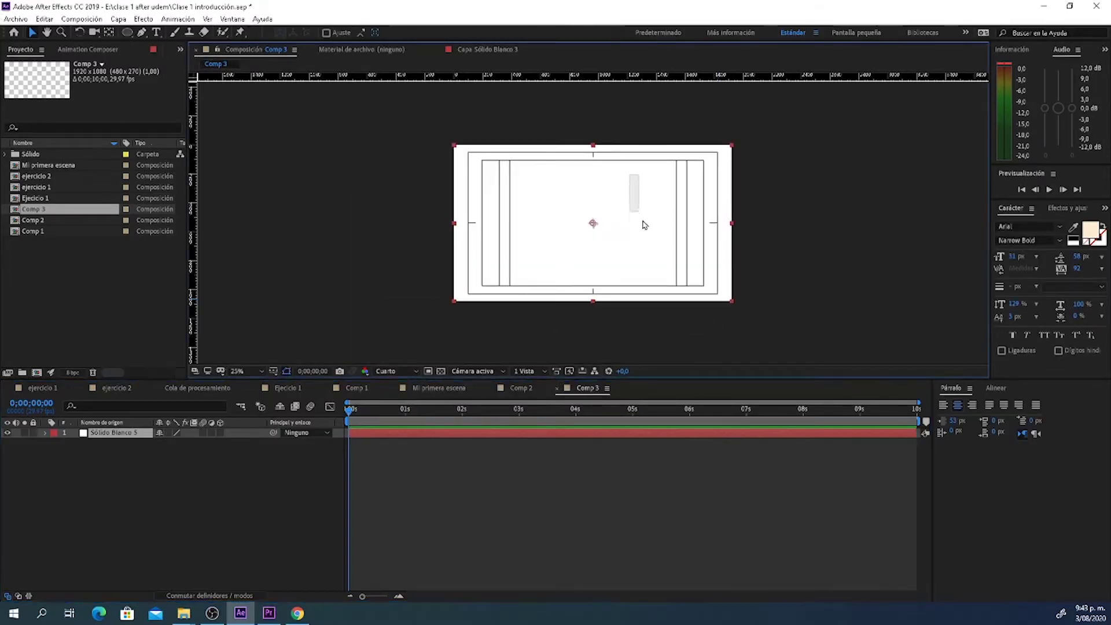
left_click_drag(618, 191, 648, 324)
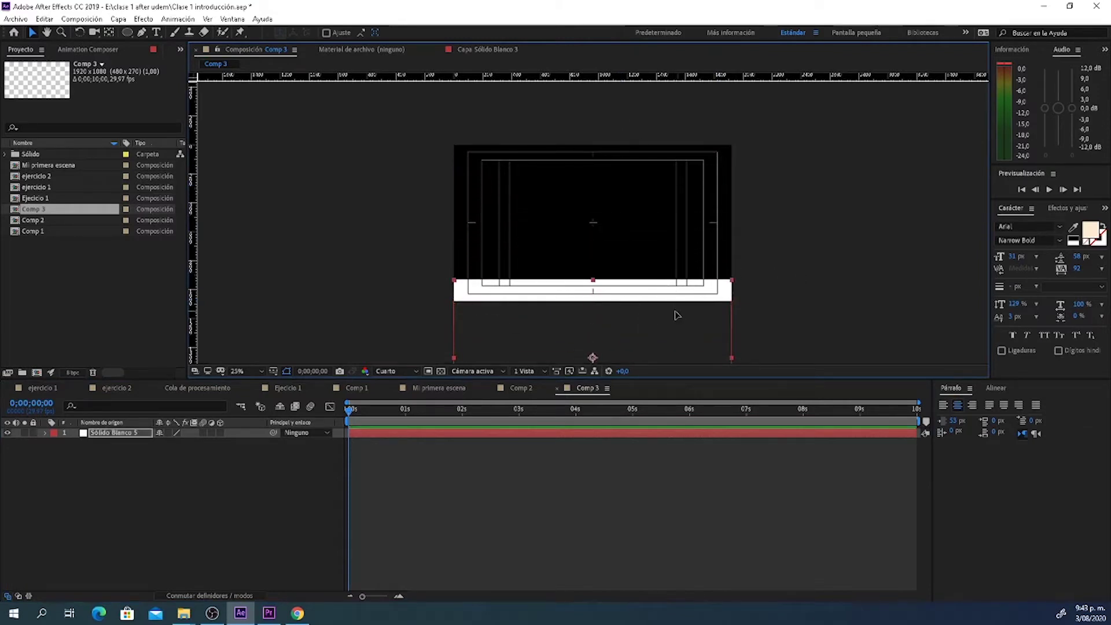
Step: Raise the white ground slightly and turn on the proportional grid overlay
left_click_drag(677, 315, 675, 294)
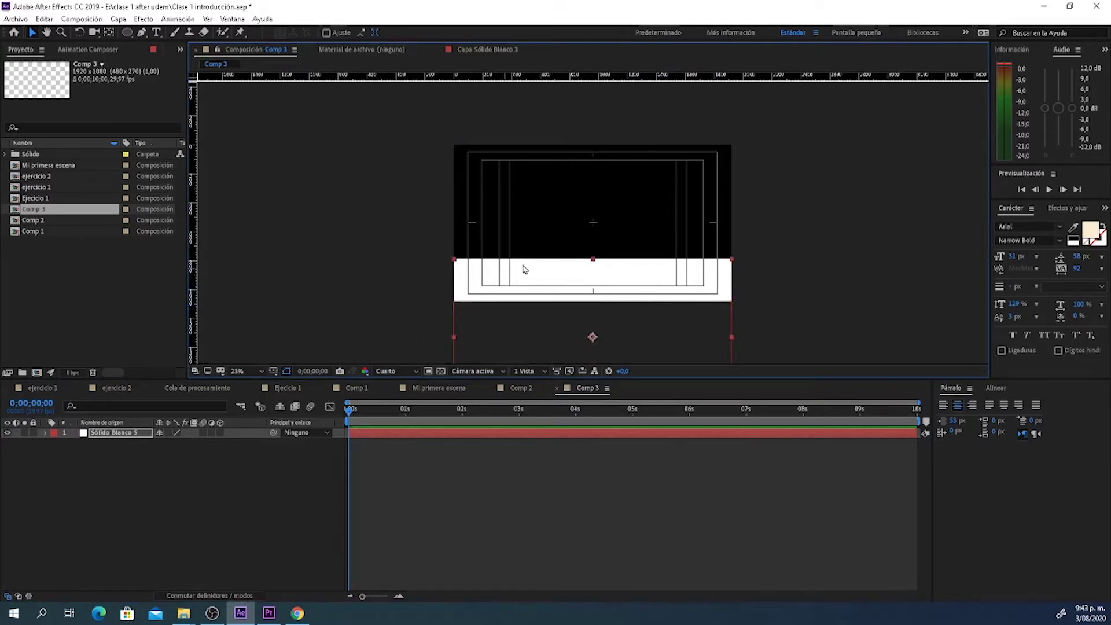
left_click(273, 371)
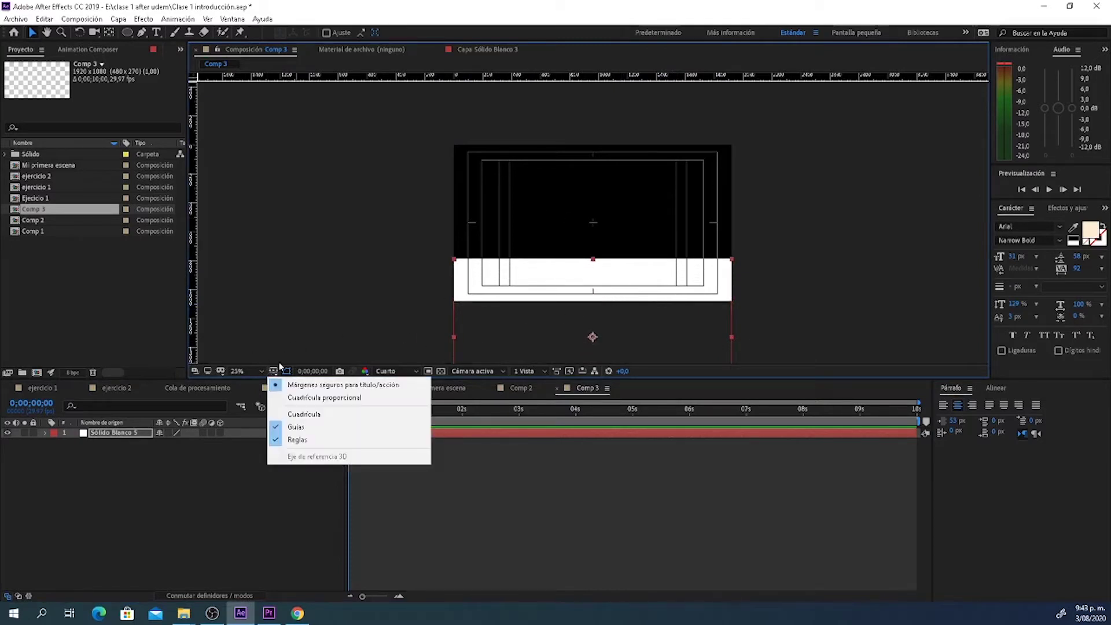
left_click(313, 398)
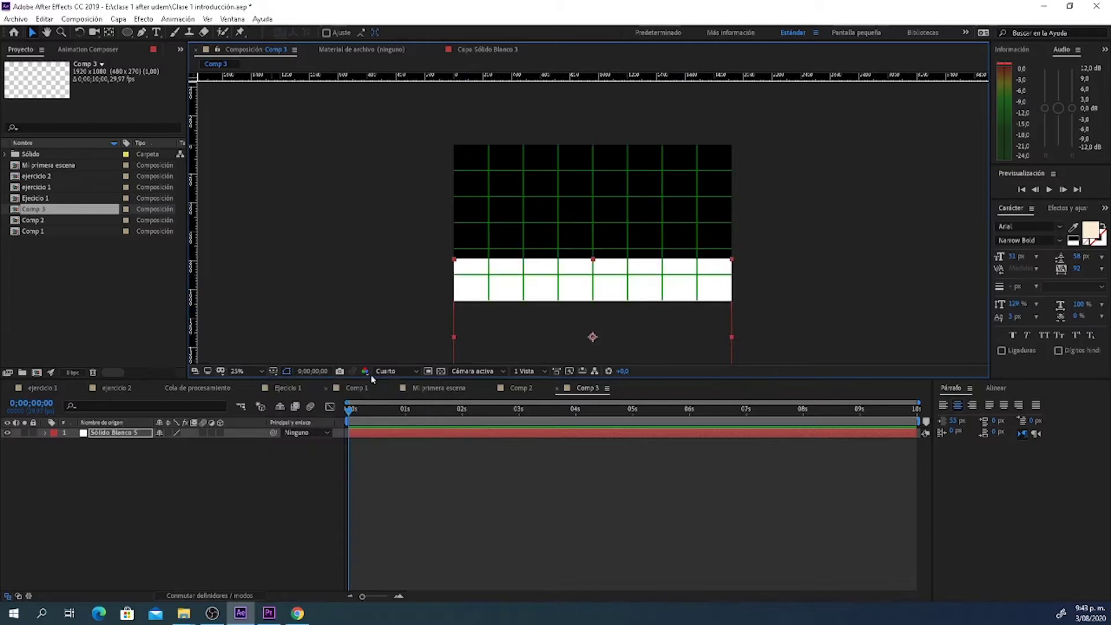
left_click_drag(624, 316, 626, 304)
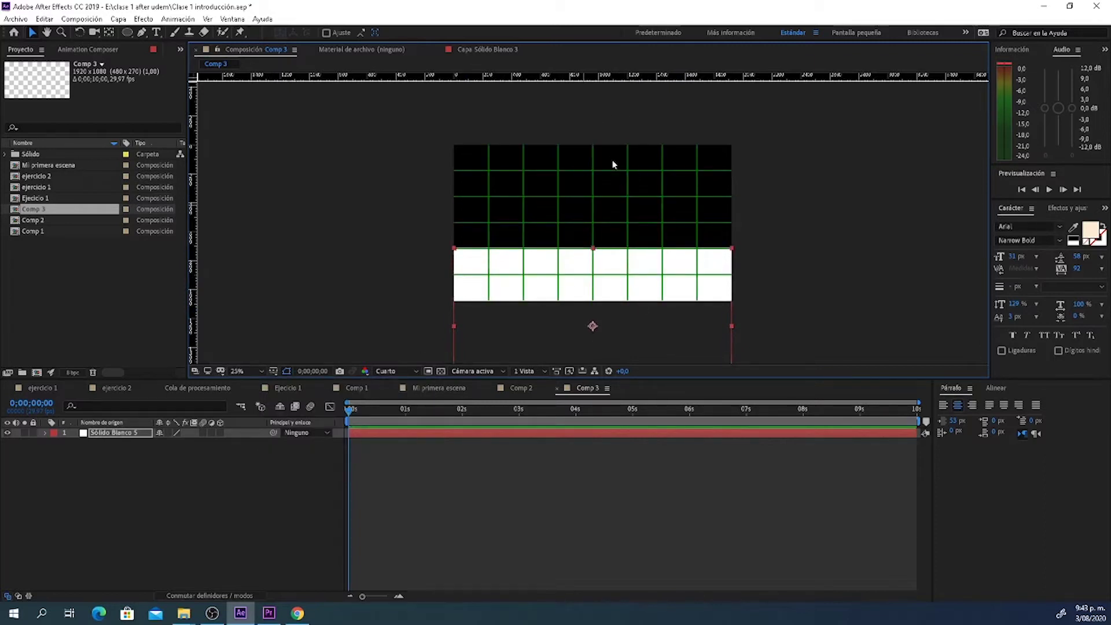
Step: Try the safe margins and fine grid, ending with only the proportional grid shown
left_click(274, 371)
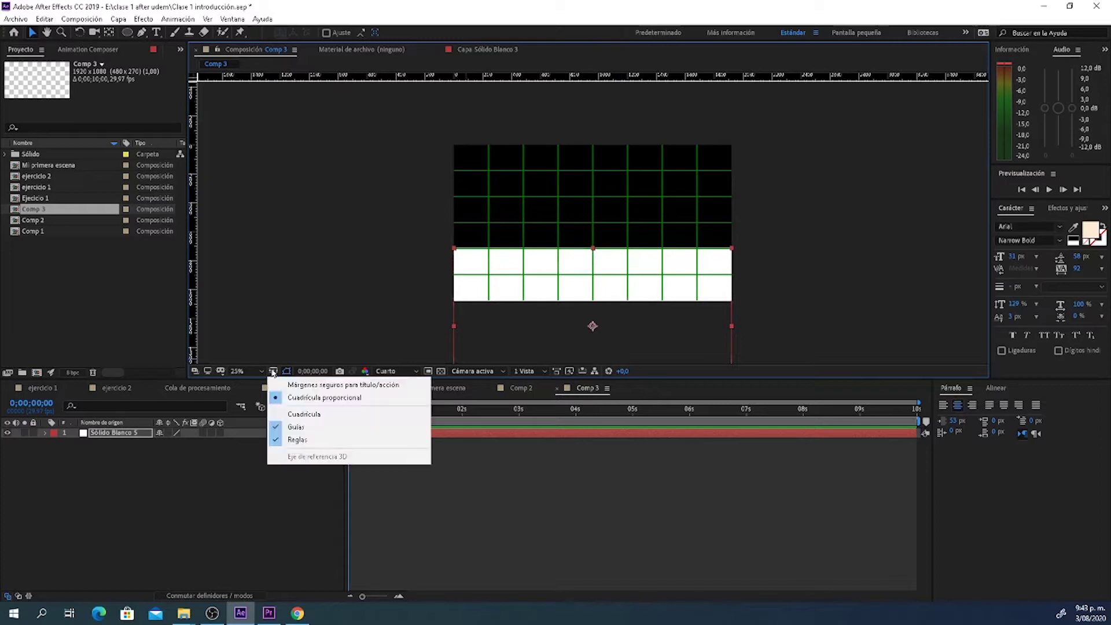
left_click(321, 385)
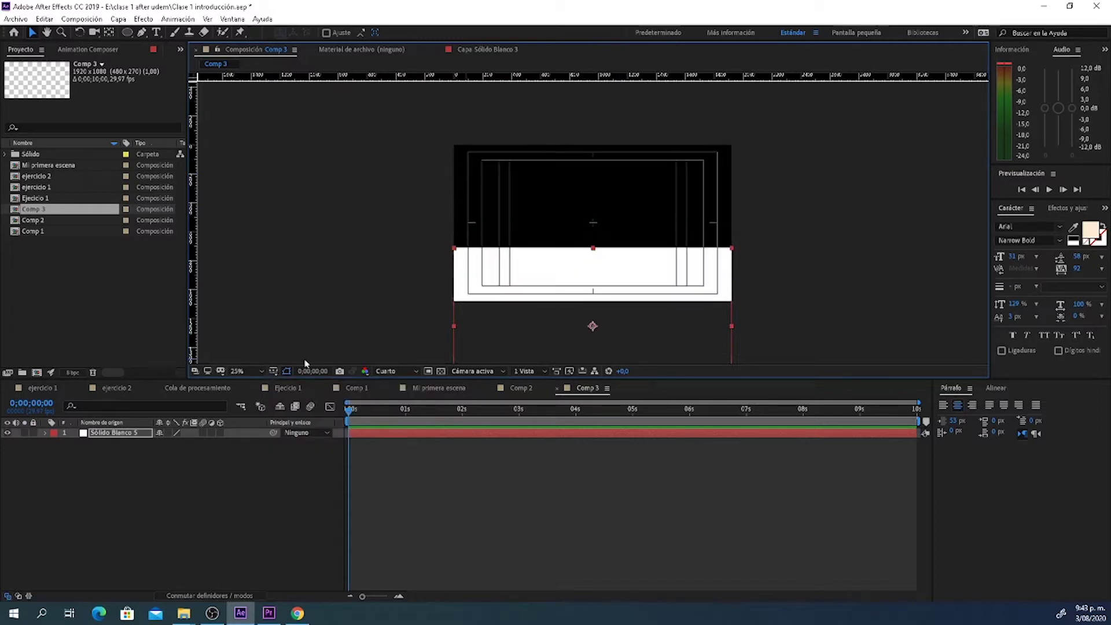
left_click(273, 371)
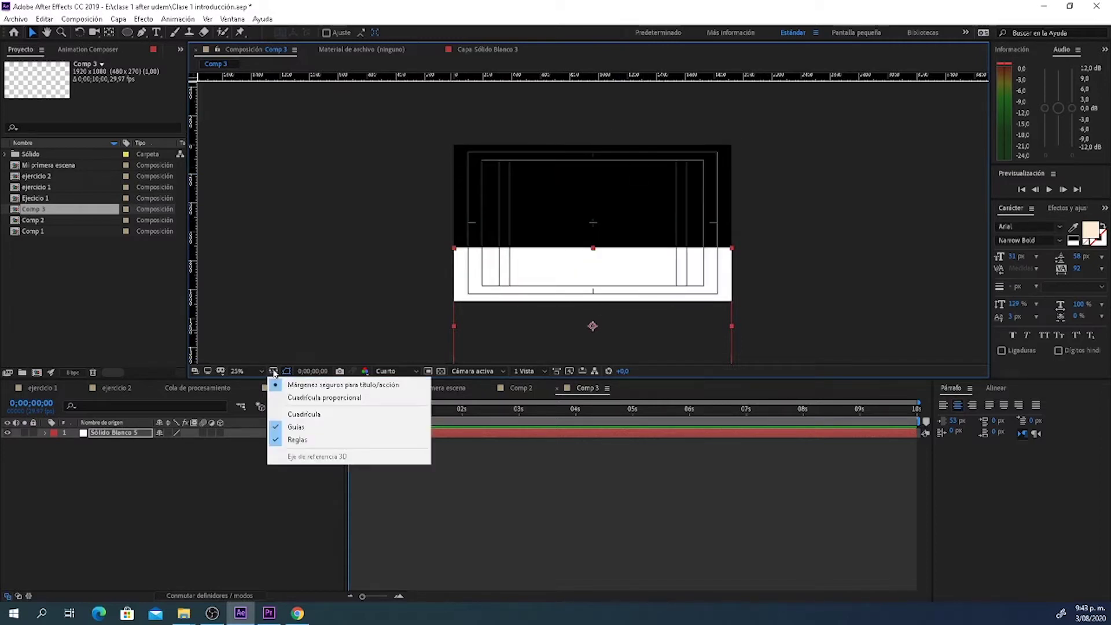
left_click(292, 414)
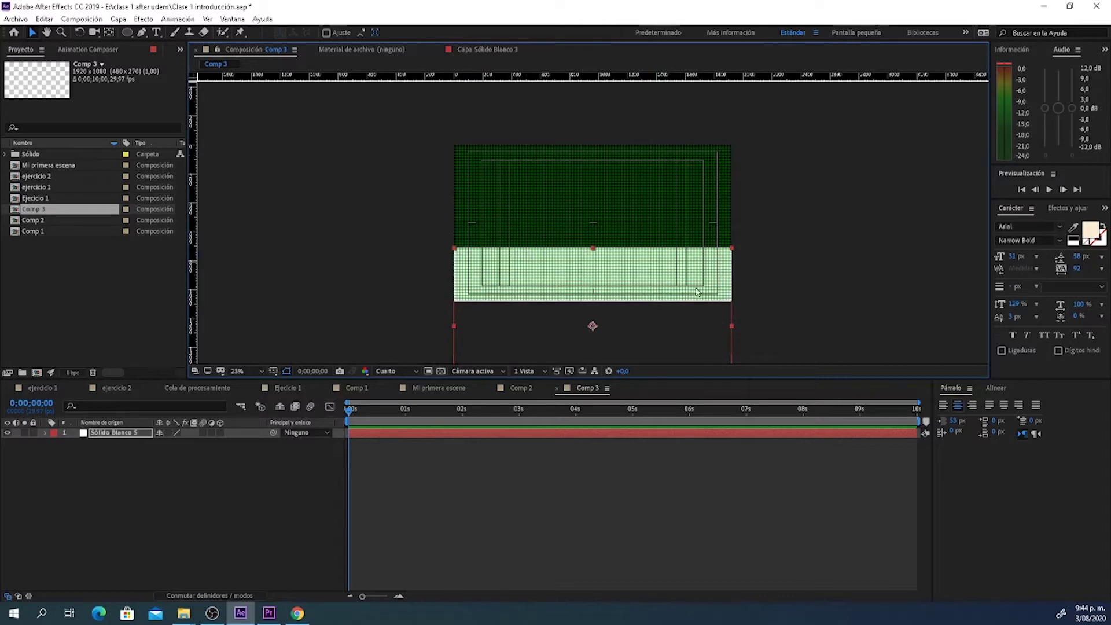
left_click(273, 373)
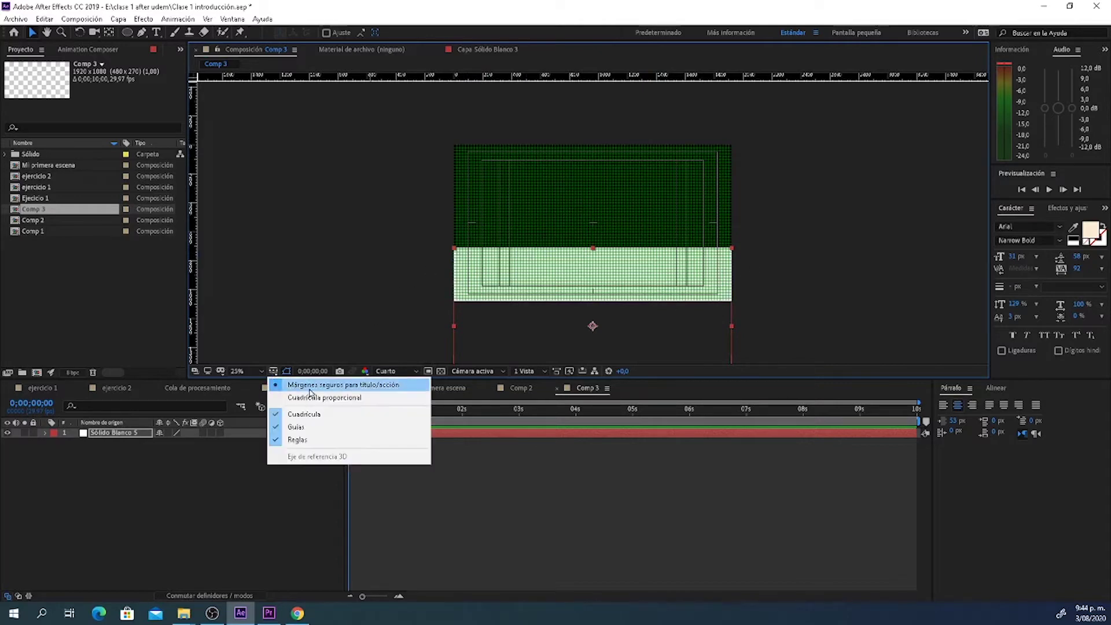
left_click(308, 400)
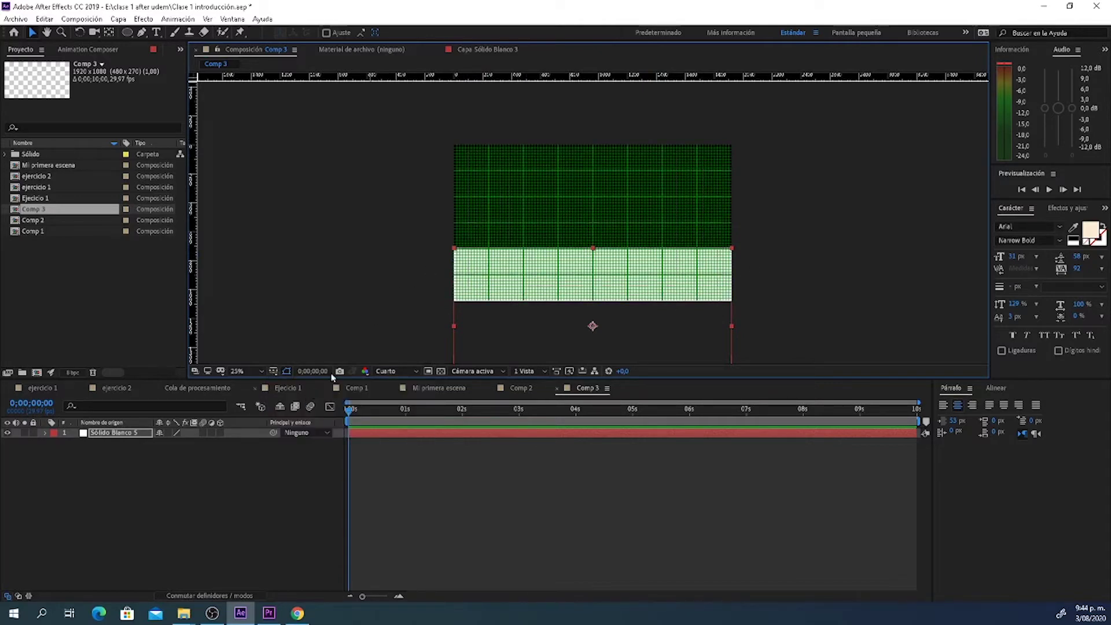
left_click(273, 371)
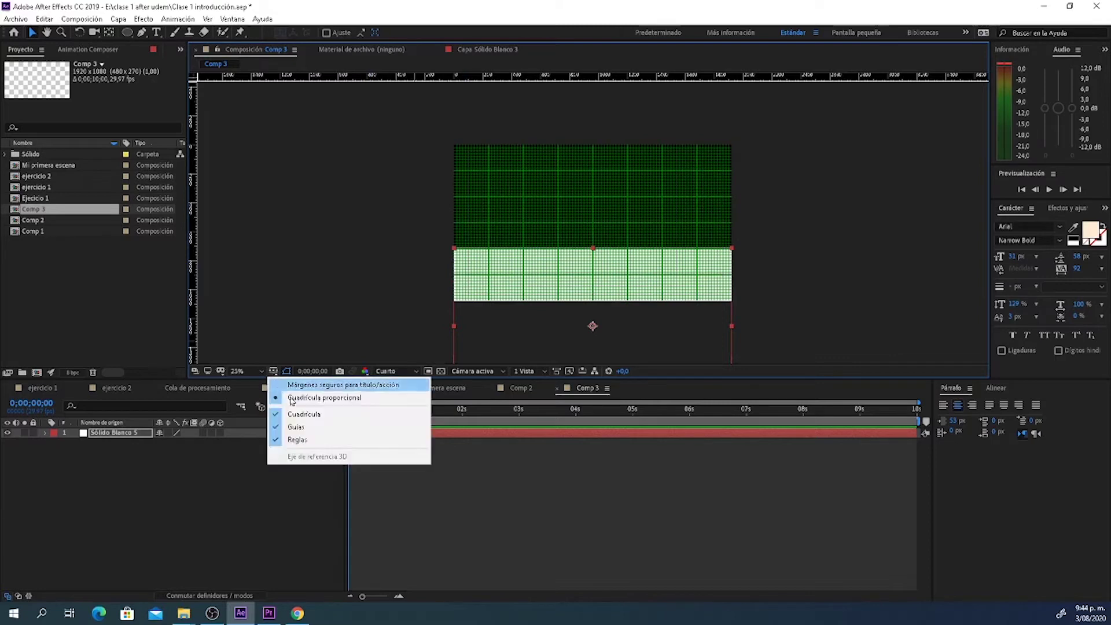
left_click(308, 414)
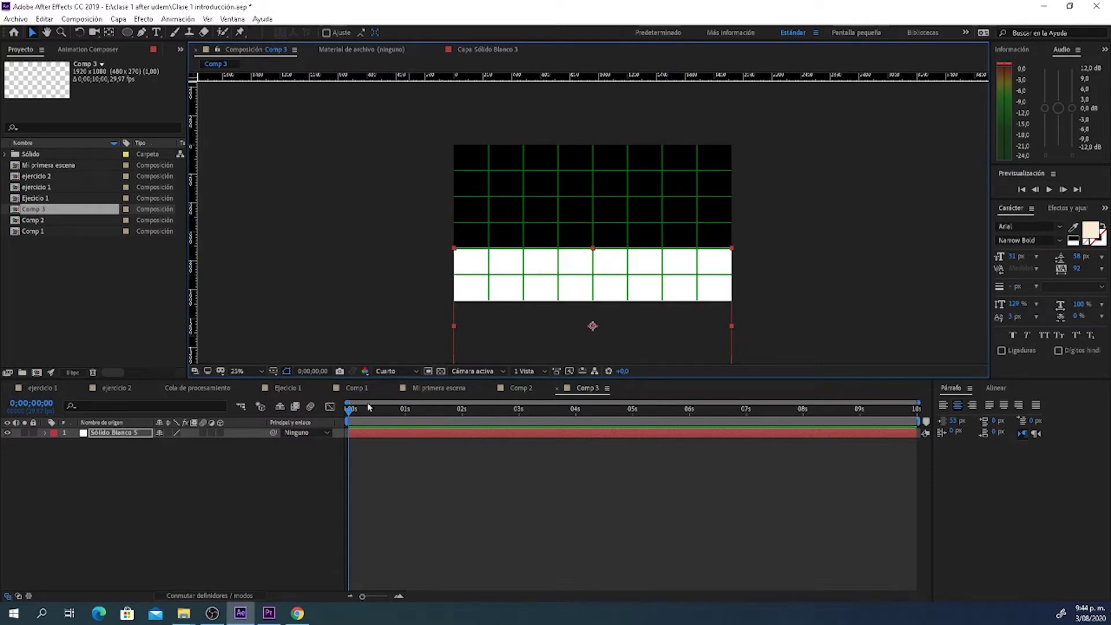
left_click(444, 481)
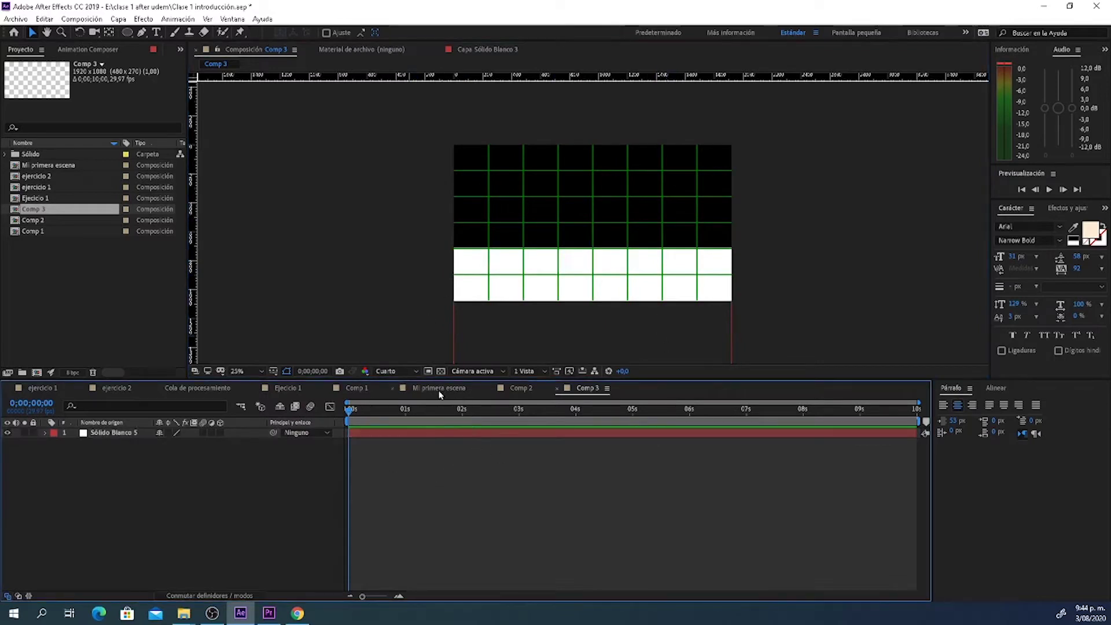
Step: Create a blue solid 200 wide and 500 high in Comp 3
key("ctrl+y")
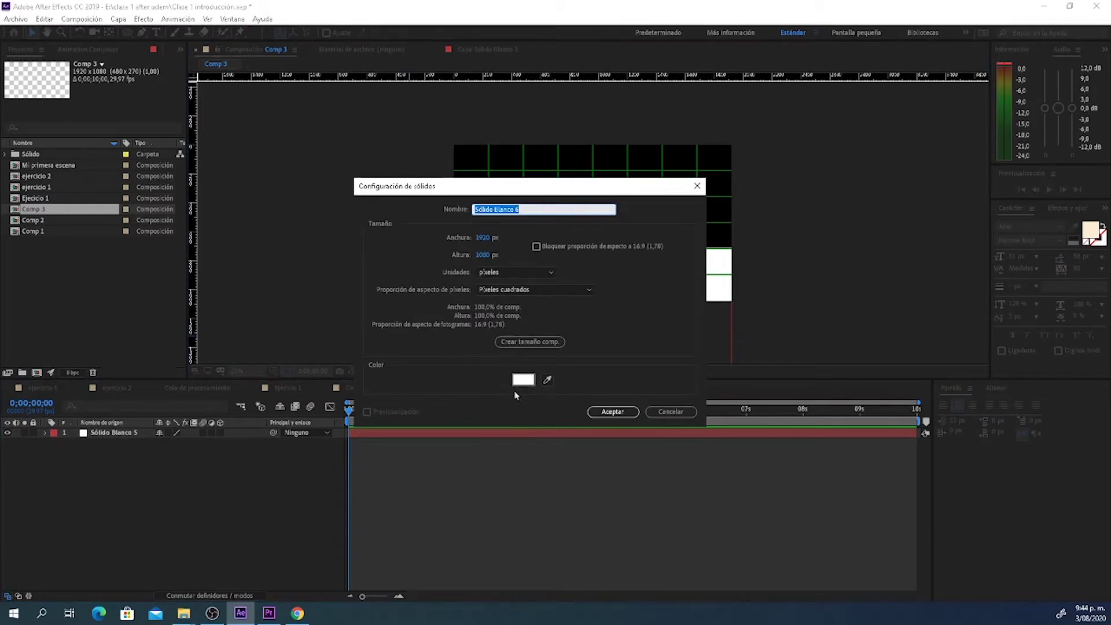
left_click(523, 380)
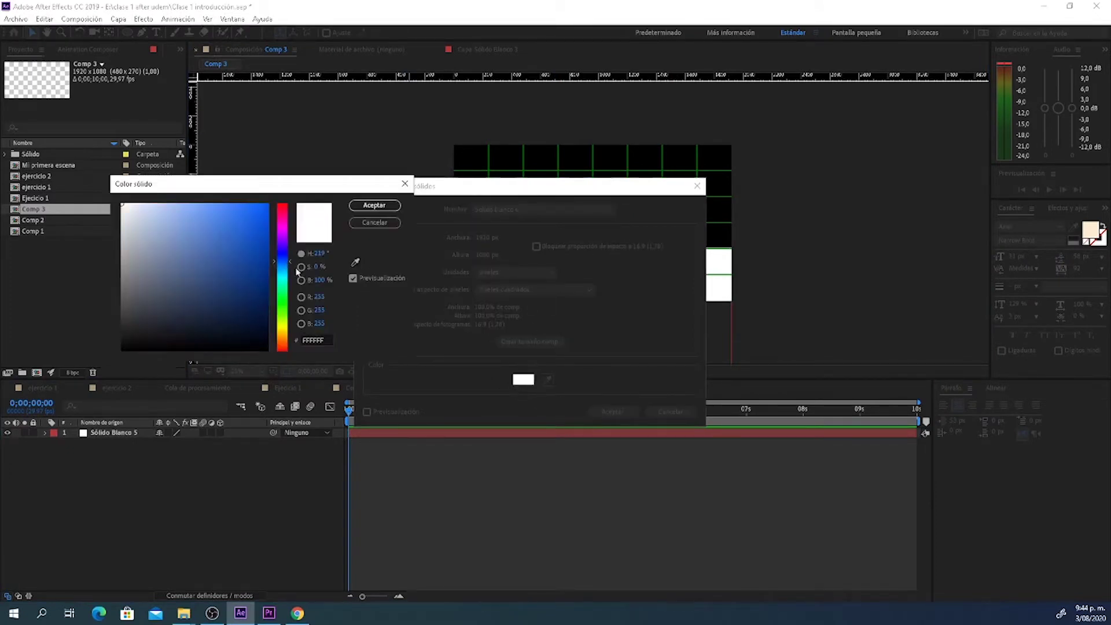
left_click_drag(256, 259, 265, 209)
left_click(374, 205)
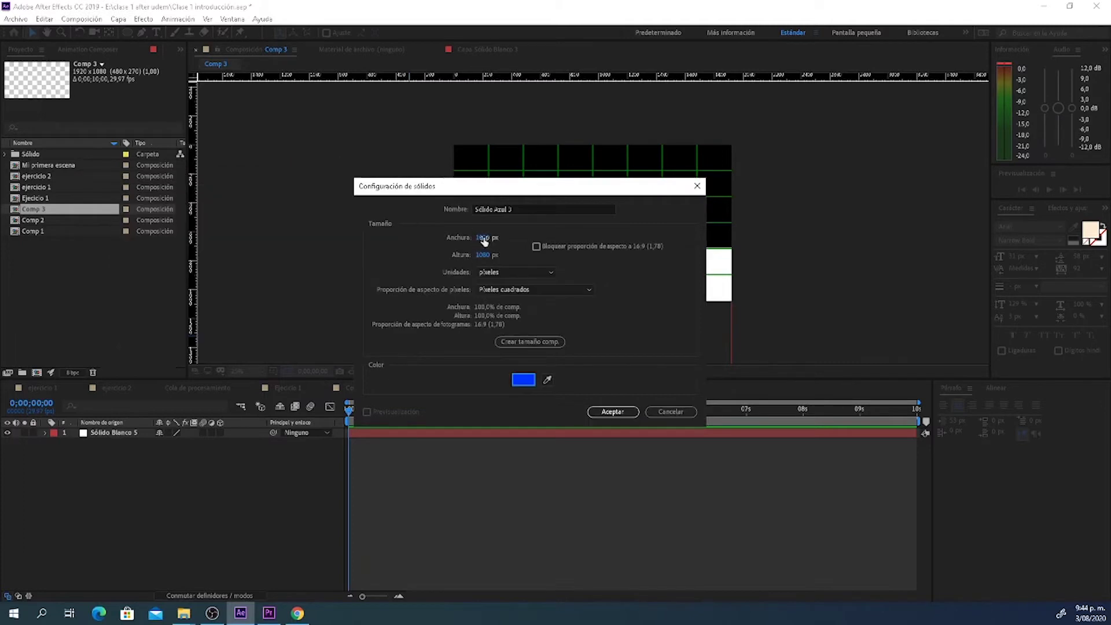
left_click(483, 238)
type("200")
key("Tab")
type("500")
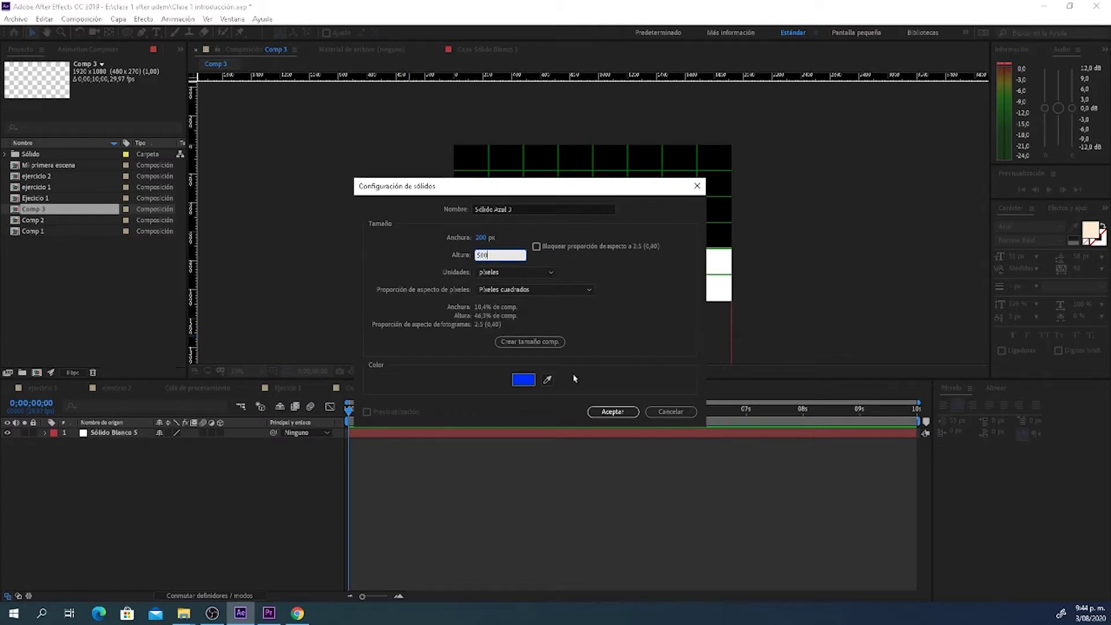
left_click(613, 412)
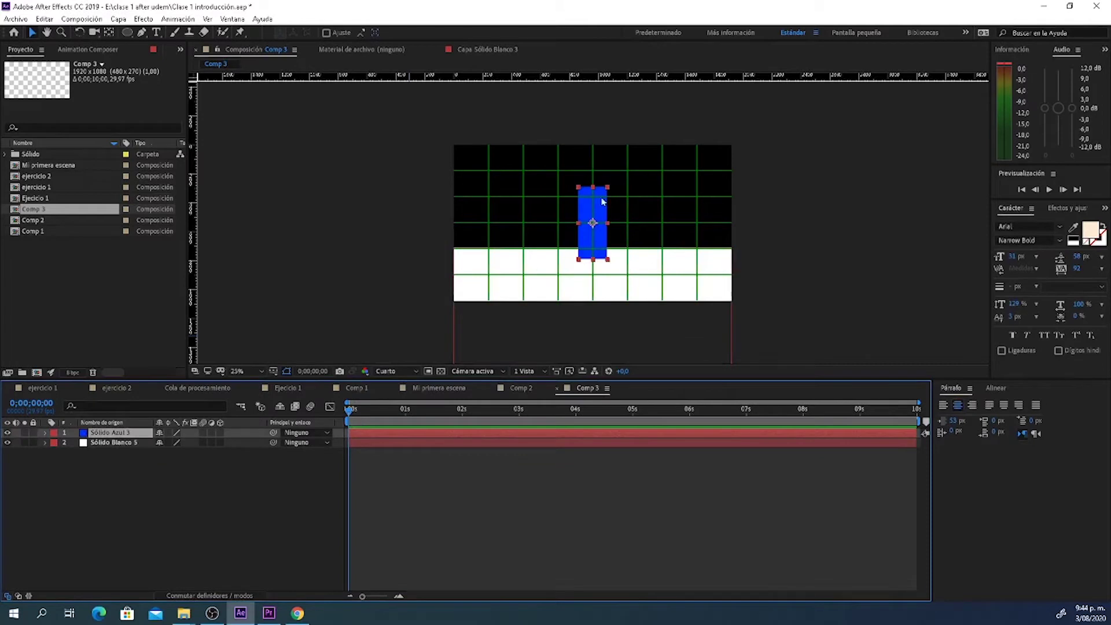
Step: Lower the blue solid slightly so it stands centred on the white ground
left_click_drag(600, 211, 597, 229)
key("Return")
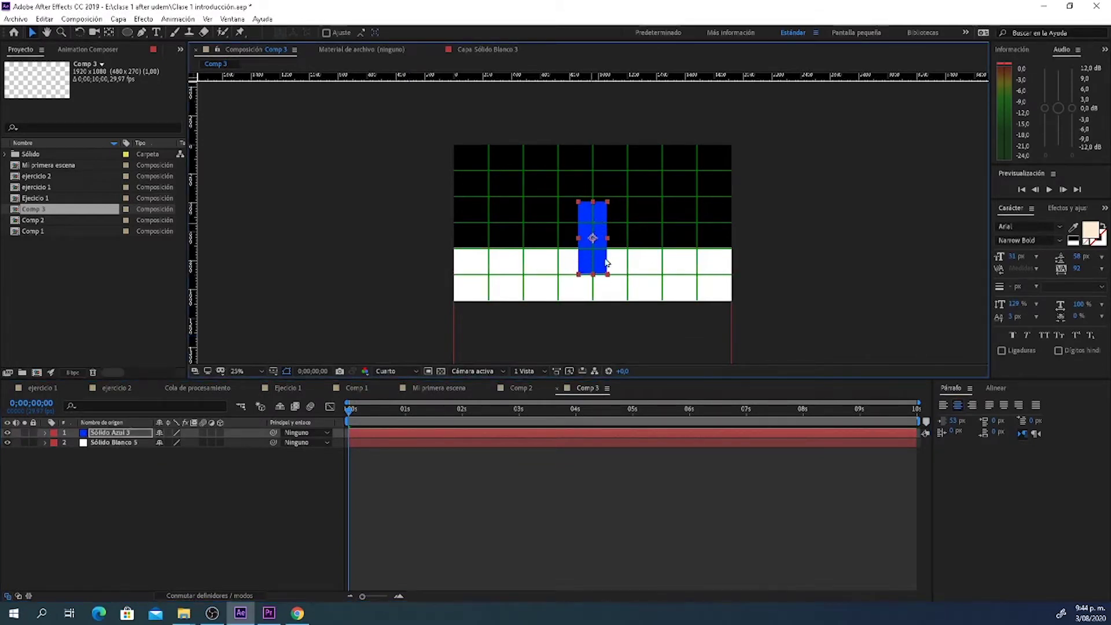
left_click(741, 288)
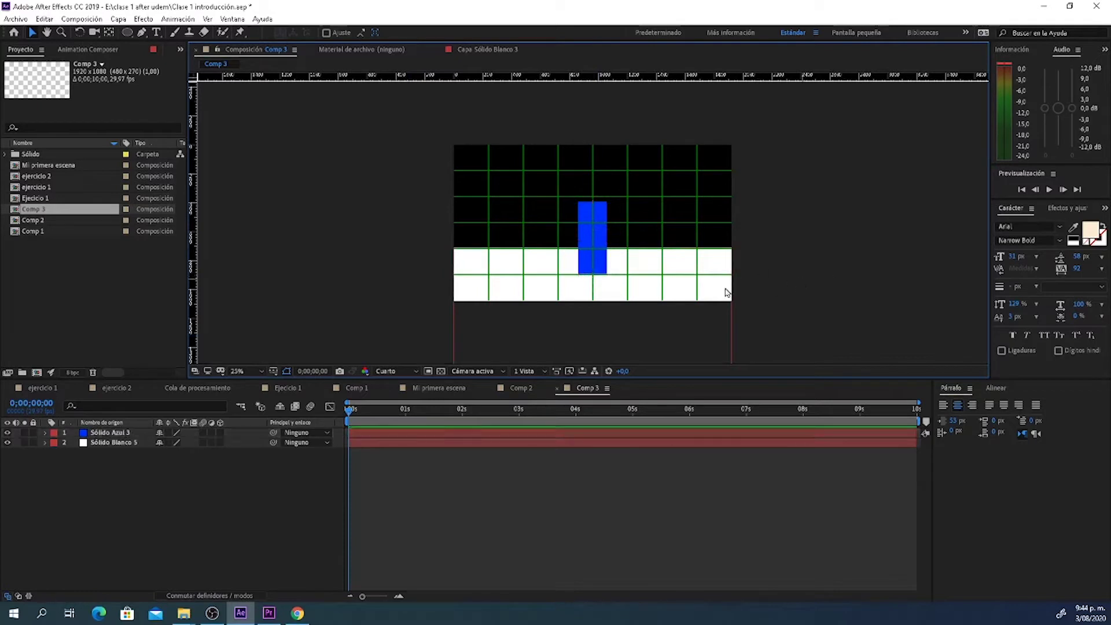
left_click(599, 238)
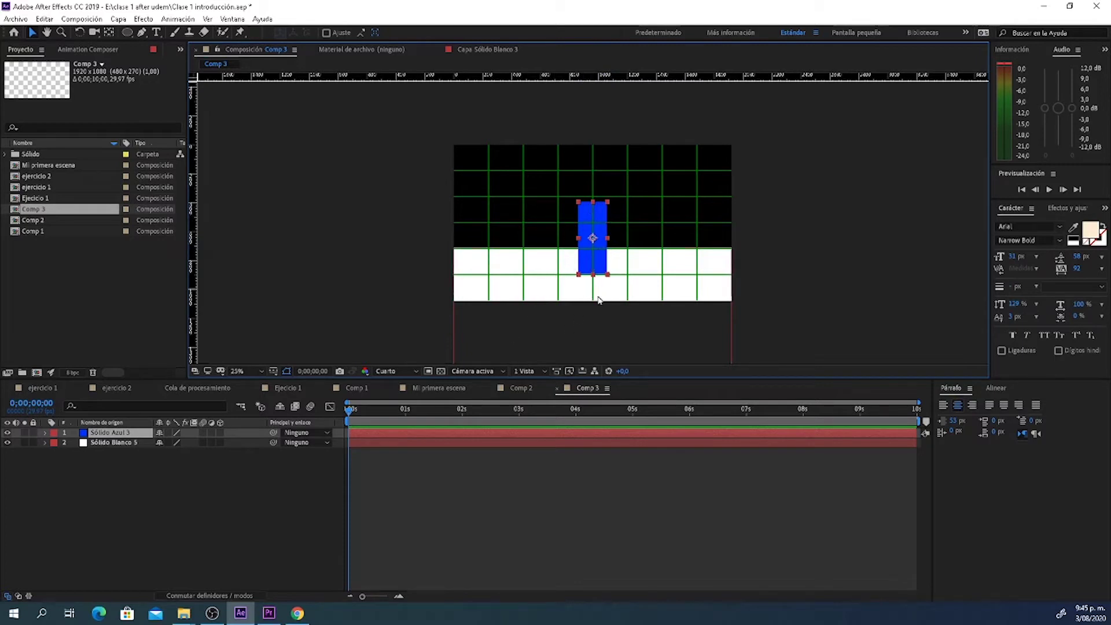
Step: In Comp 2, duplicate the interpolación title and move the copy below the original
left_click(524, 389)
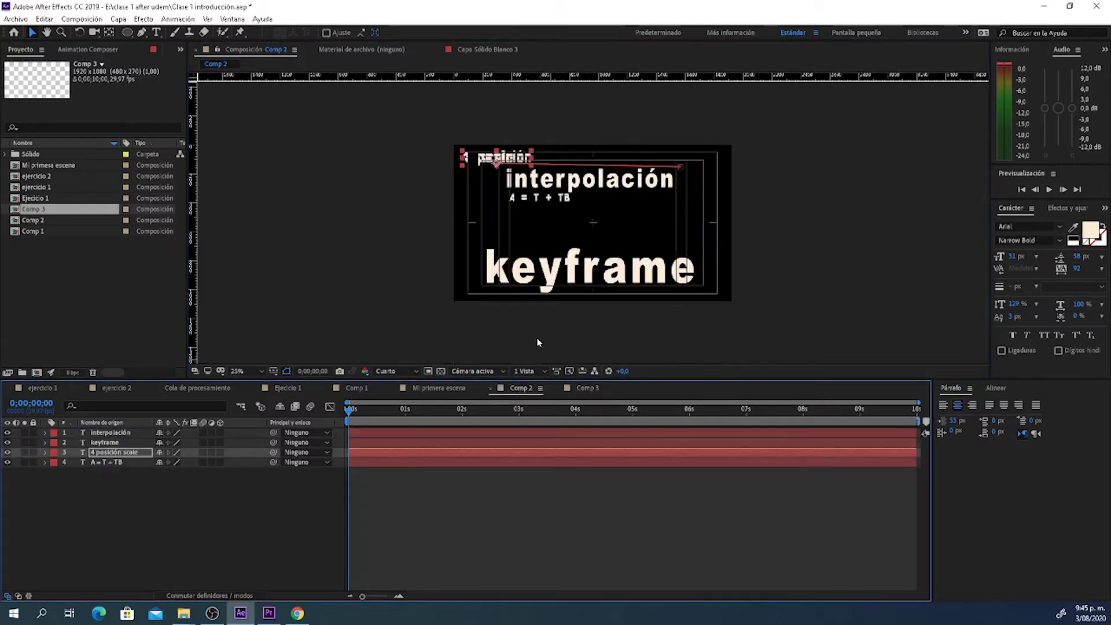
left_click(593, 191)
key("ctrl+d")
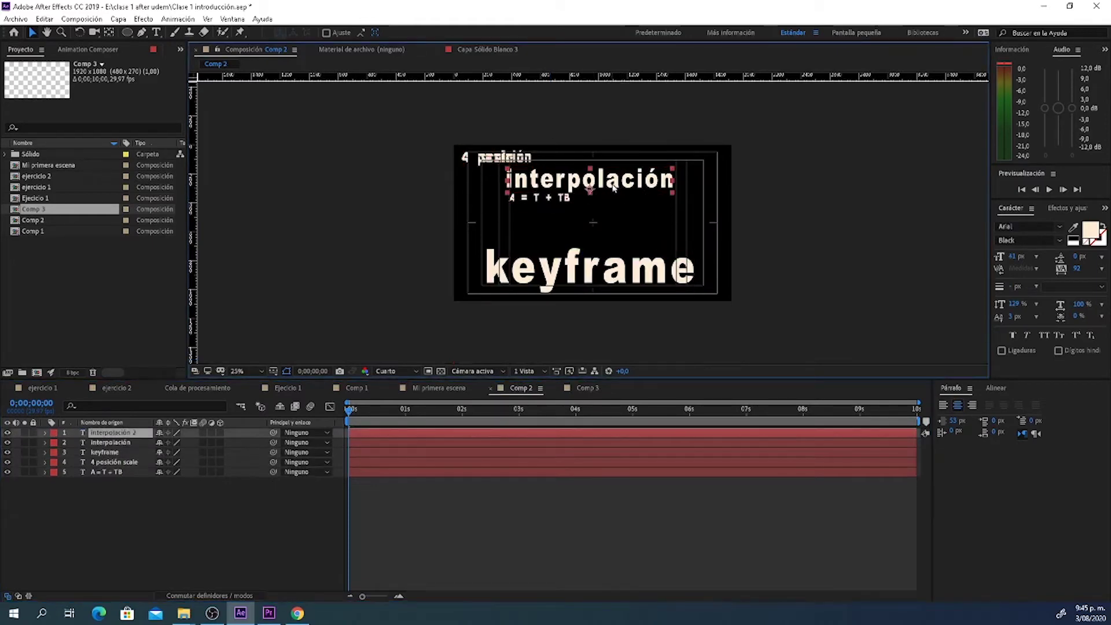
left_click_drag(615, 185, 615, 224)
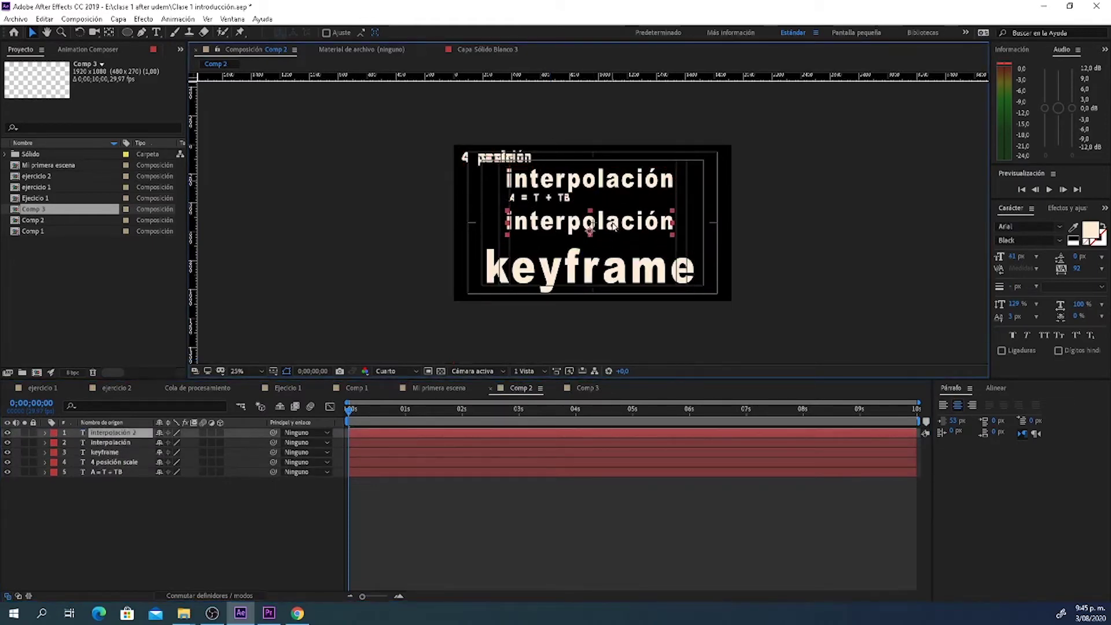
Step: Change the copied title's text to read PBA
double_click(615, 225)
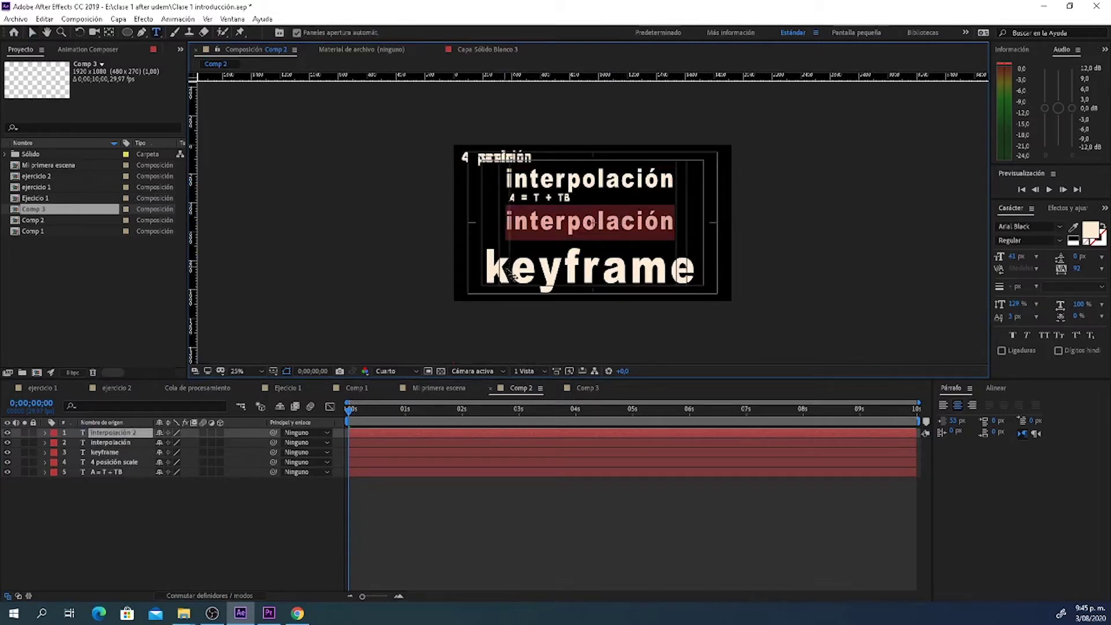
type("P")
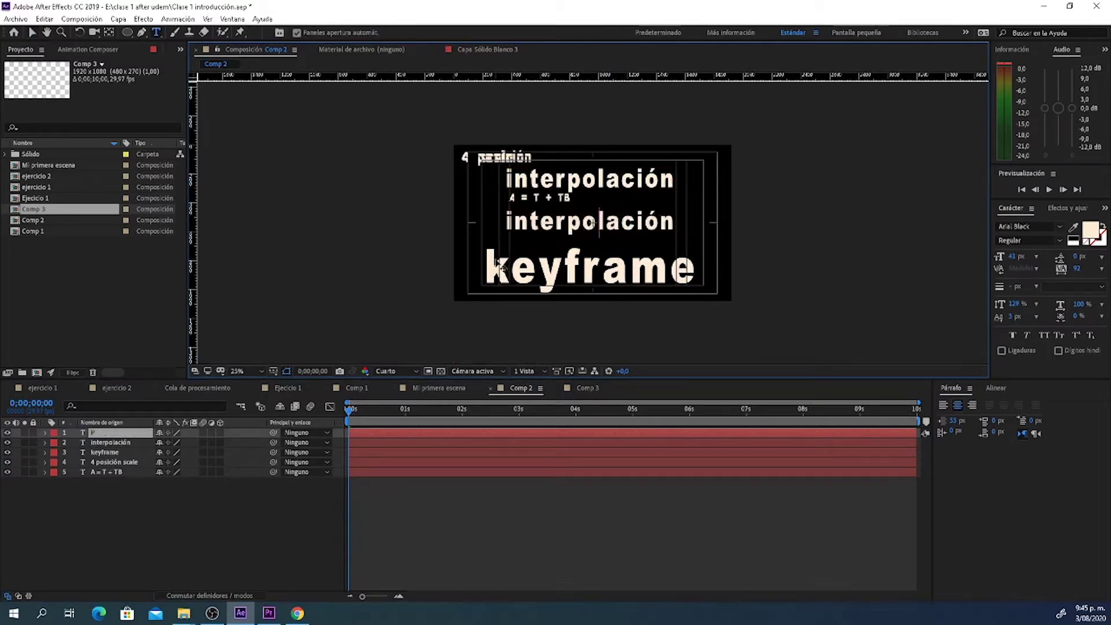
type("A")
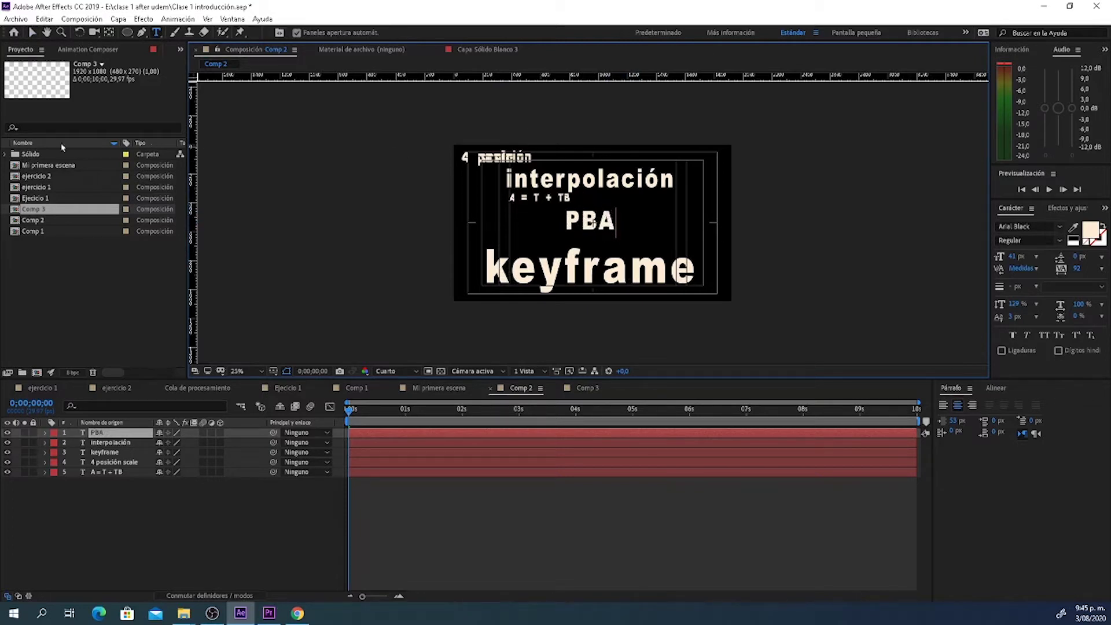
left_click(32, 32)
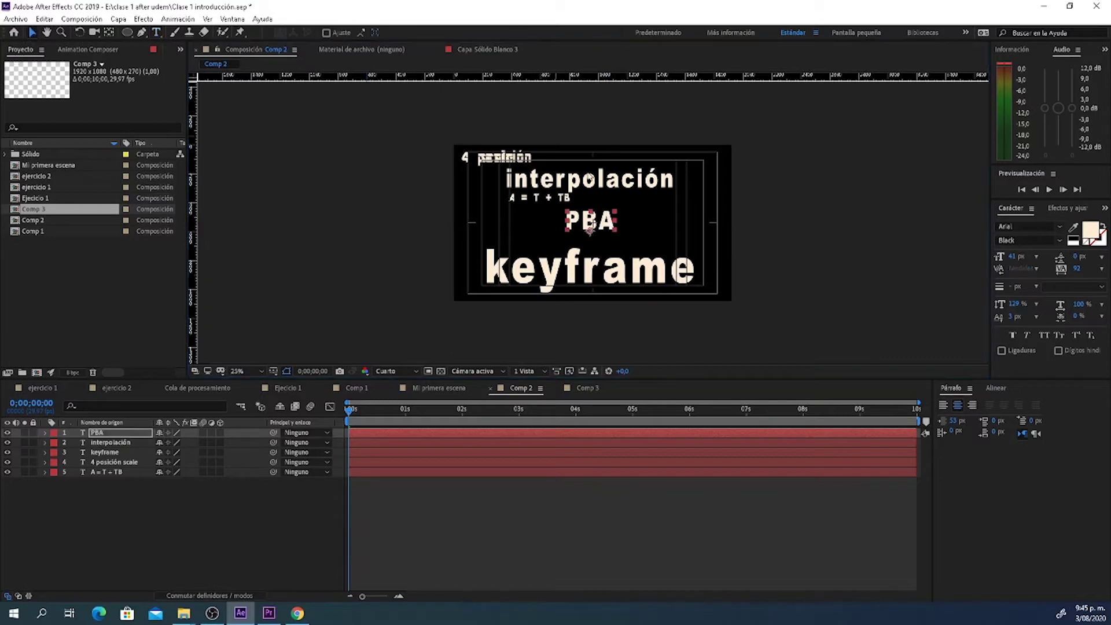
double_click(615, 223)
left_click(615, 223)
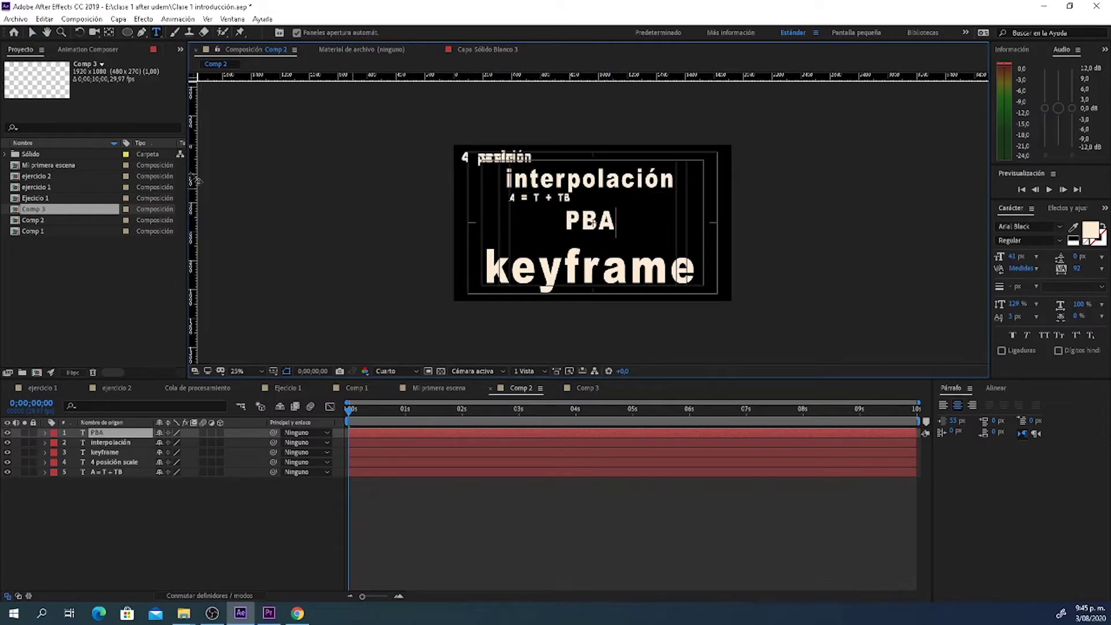
left_click(31, 32)
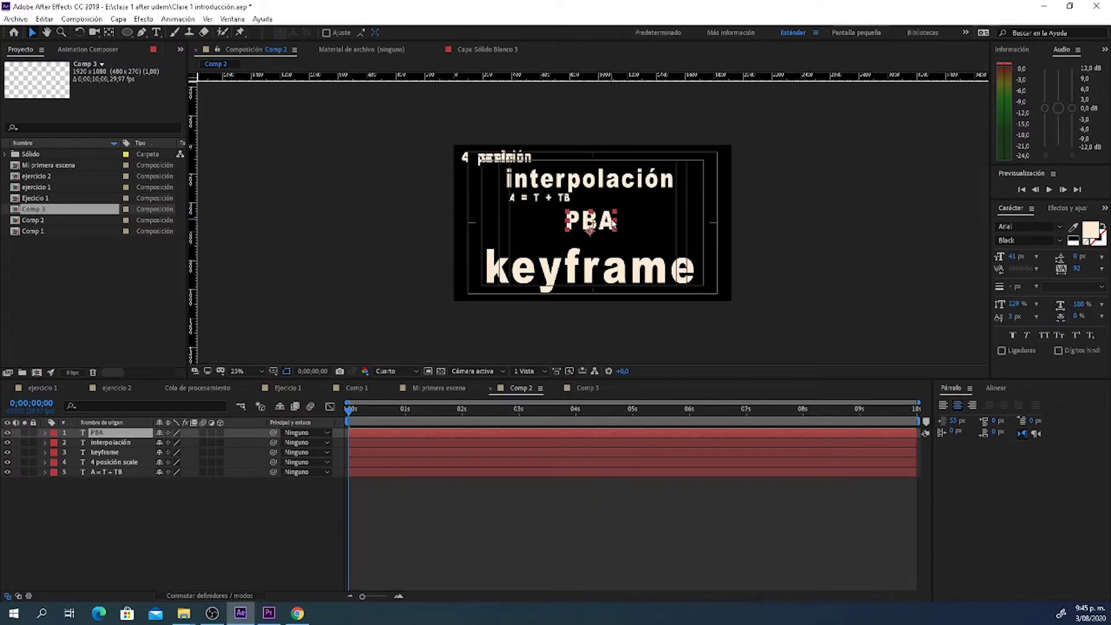
Step: Complete the copy's text as '12 PBA timming' and return to Comp 3
double_click(610, 222)
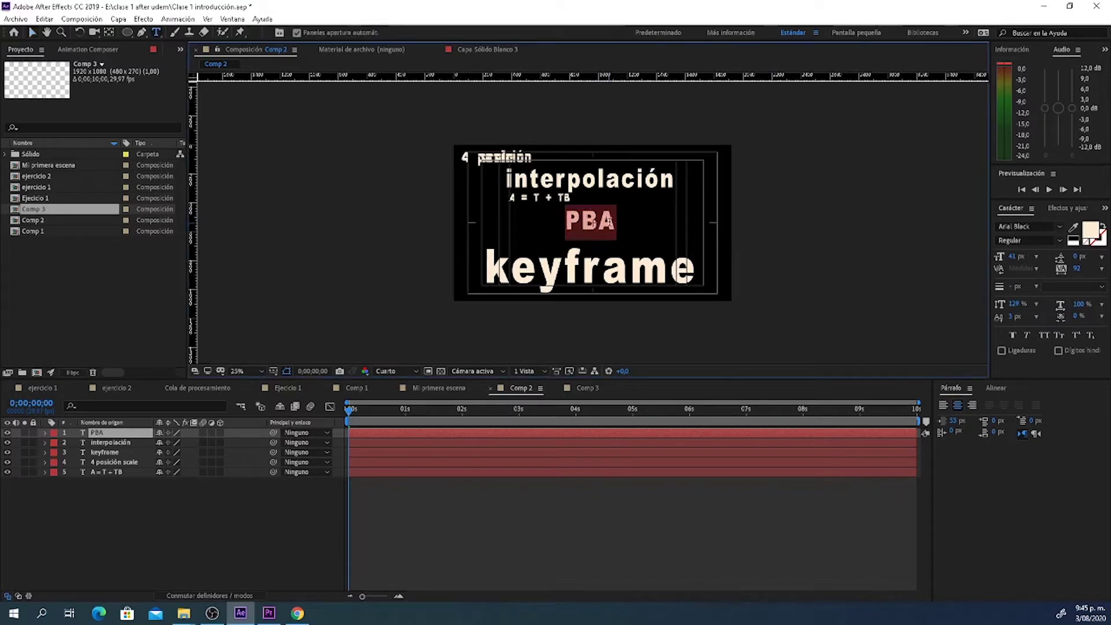
left_click(614, 223)
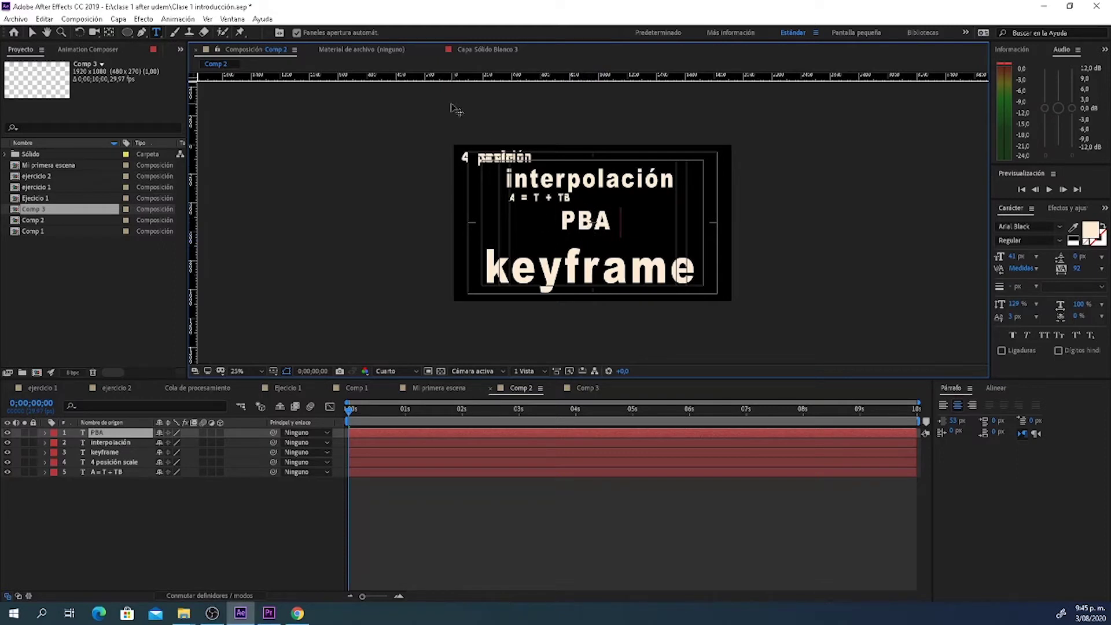
type("timming")
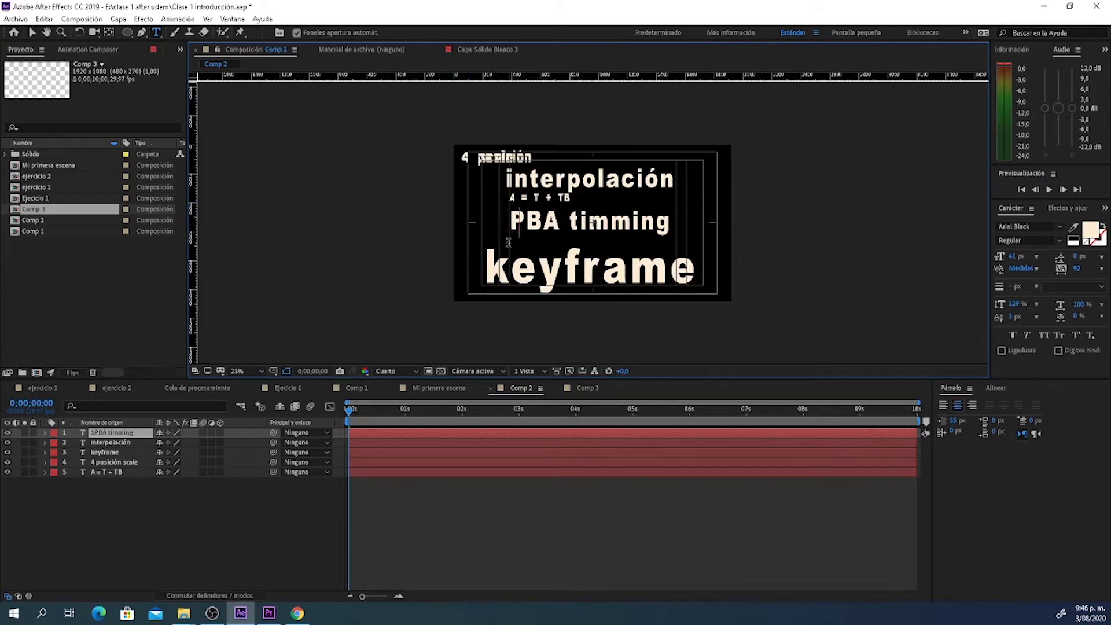
type("12")
key("Escape")
left_click(584, 389)
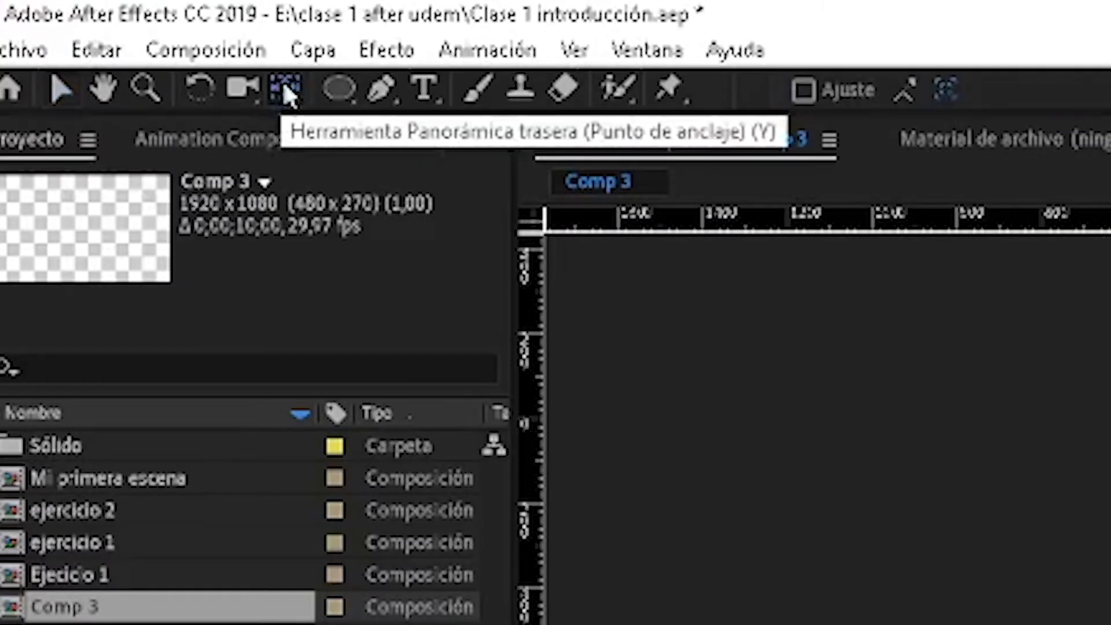
Step: Drag the blue solid's anchor point down with Pan Behind and zoom in on its base
left_click(286, 90)
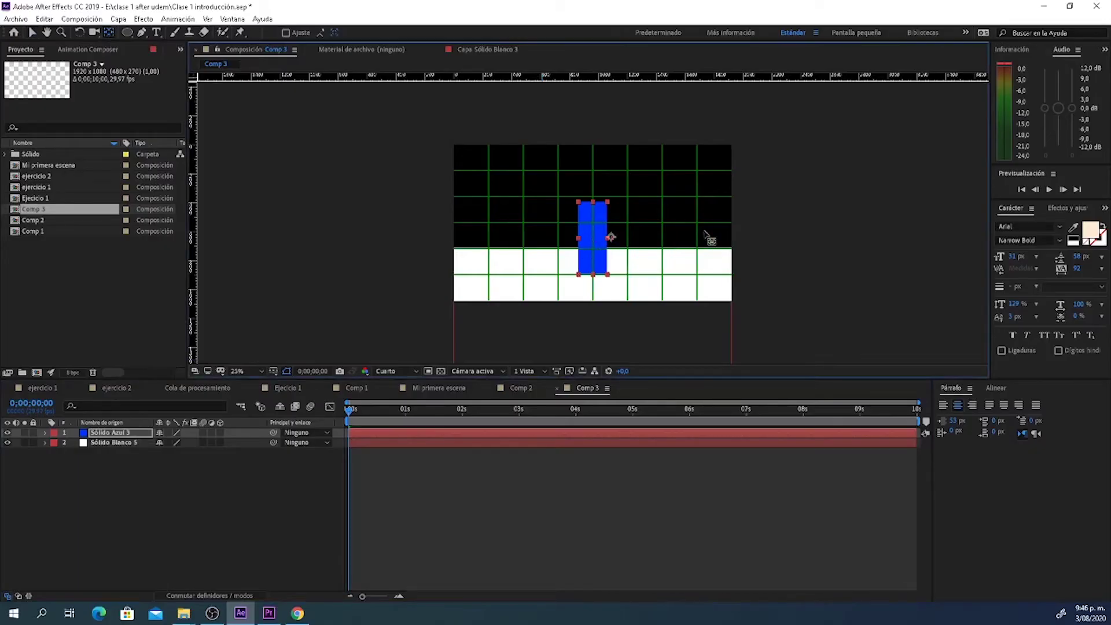
left_click_drag(592, 238, 593, 272)
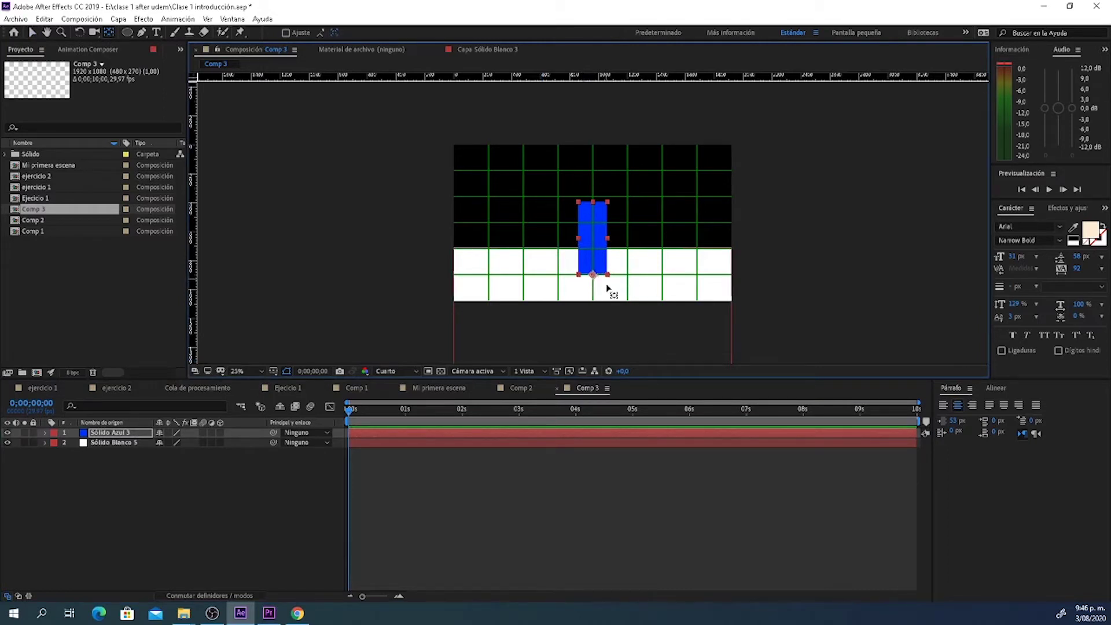
key("z")
left_click(591, 285)
left_click(573, 216)
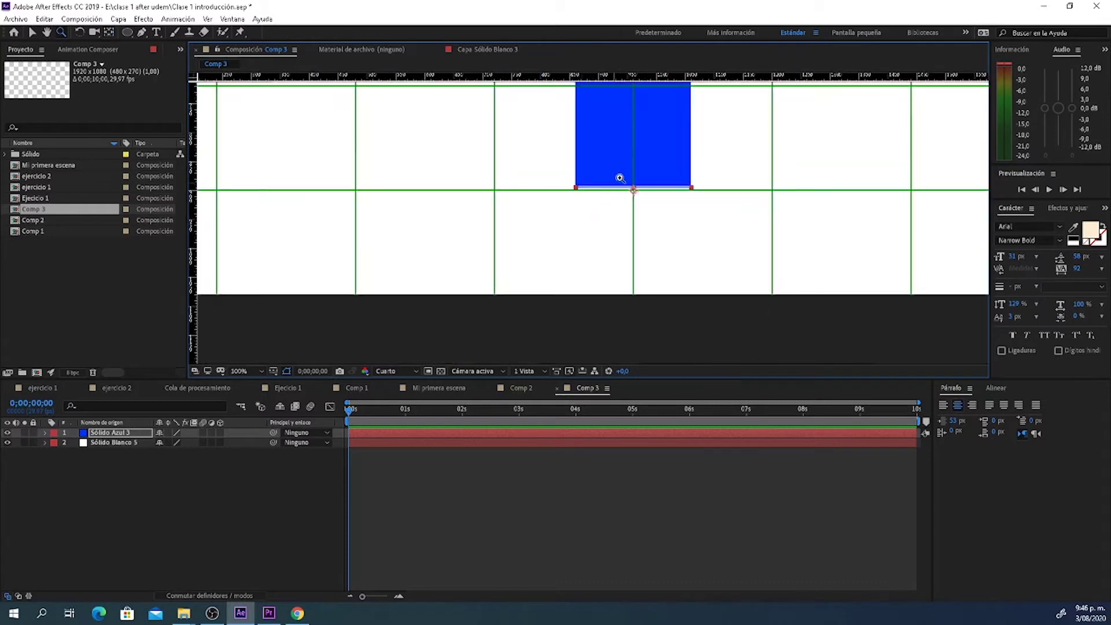
left_click(639, 193)
left_click(587, 235)
left_click_drag(501, 173, 582, 277)
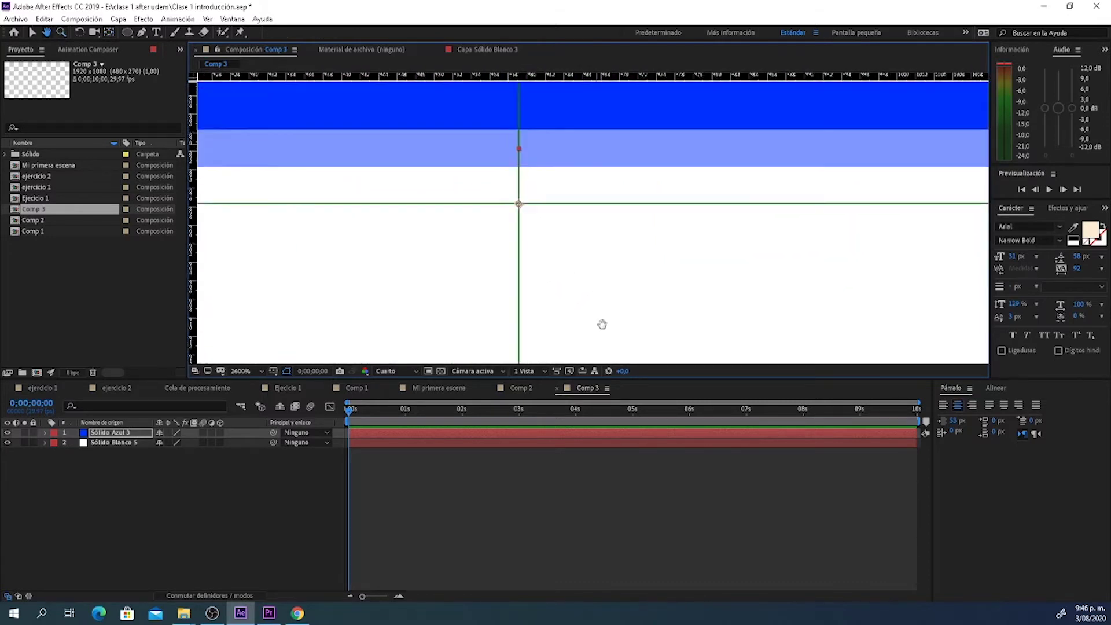
Step: Snap the anchor point onto the solid's bottom edge, then zoom back out
key("y")
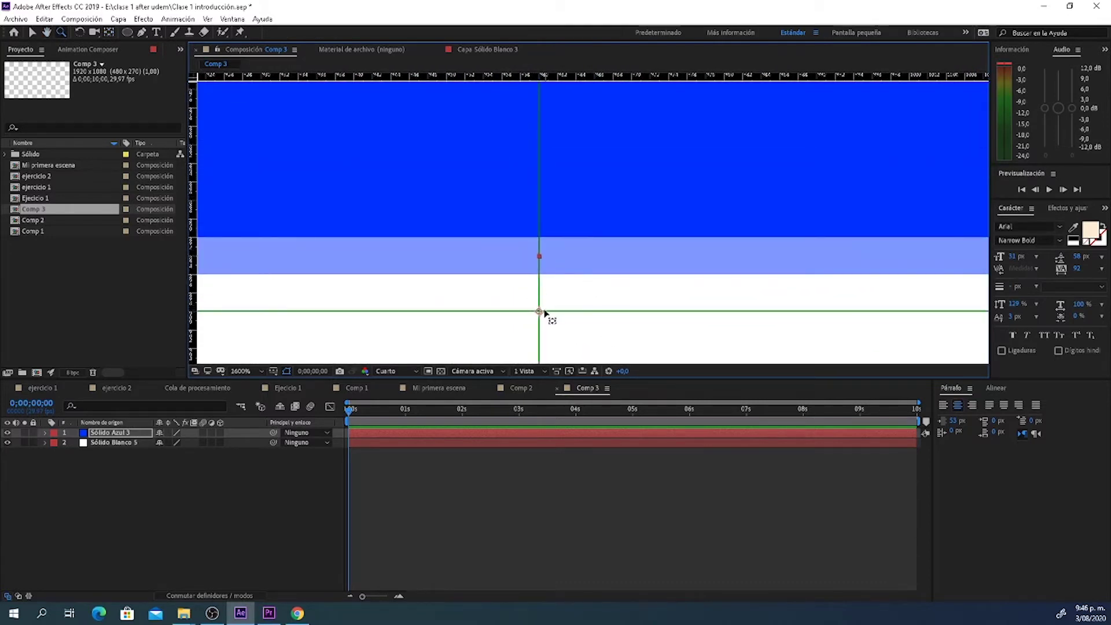
left_click_drag(539, 312, 541, 241)
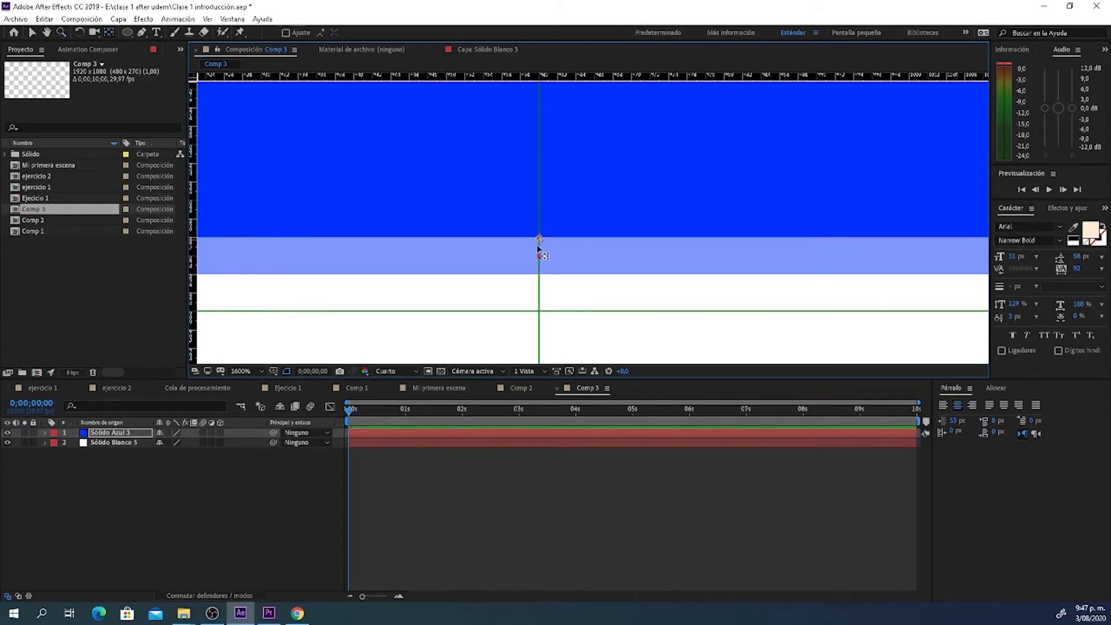
key("z")
left_click(615, 201, "alt")
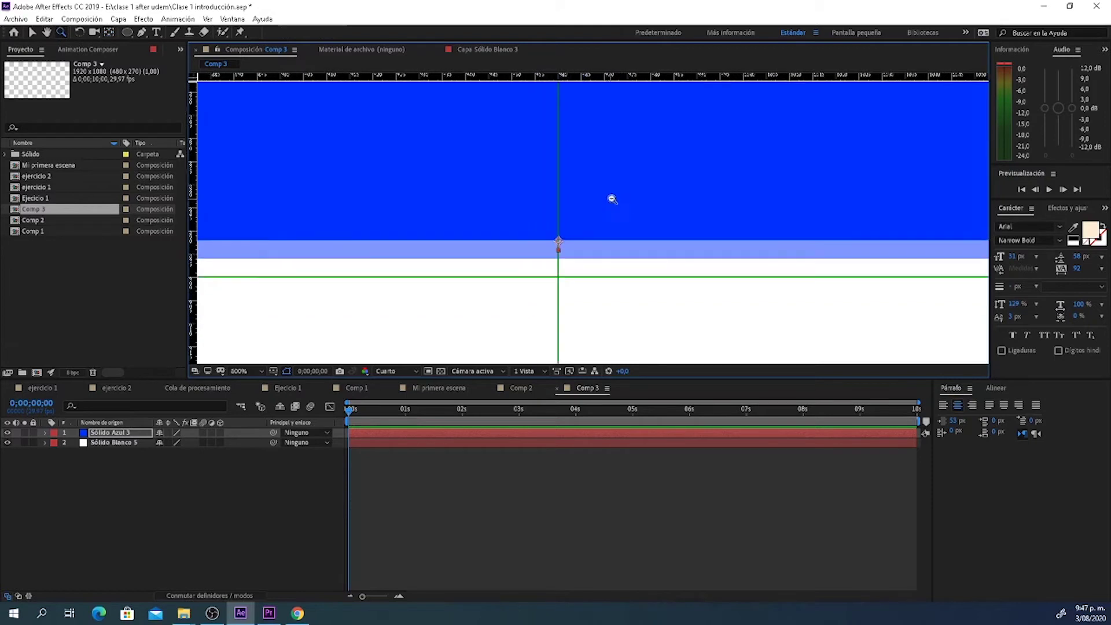
left_click(637, 184, "alt")
left_click(659, 171, "alt")
left_click(617, 191, "alt")
left_click(580, 173, "alt")
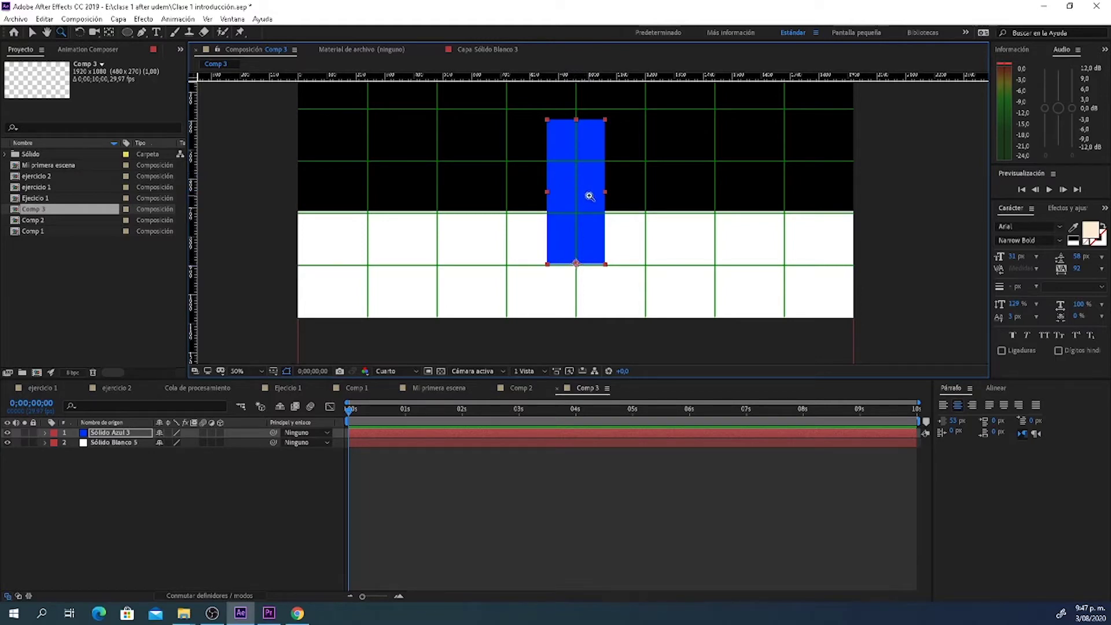
Step: Fit the composition in view and show the blue solid's Position property
key("v")
key("comma")
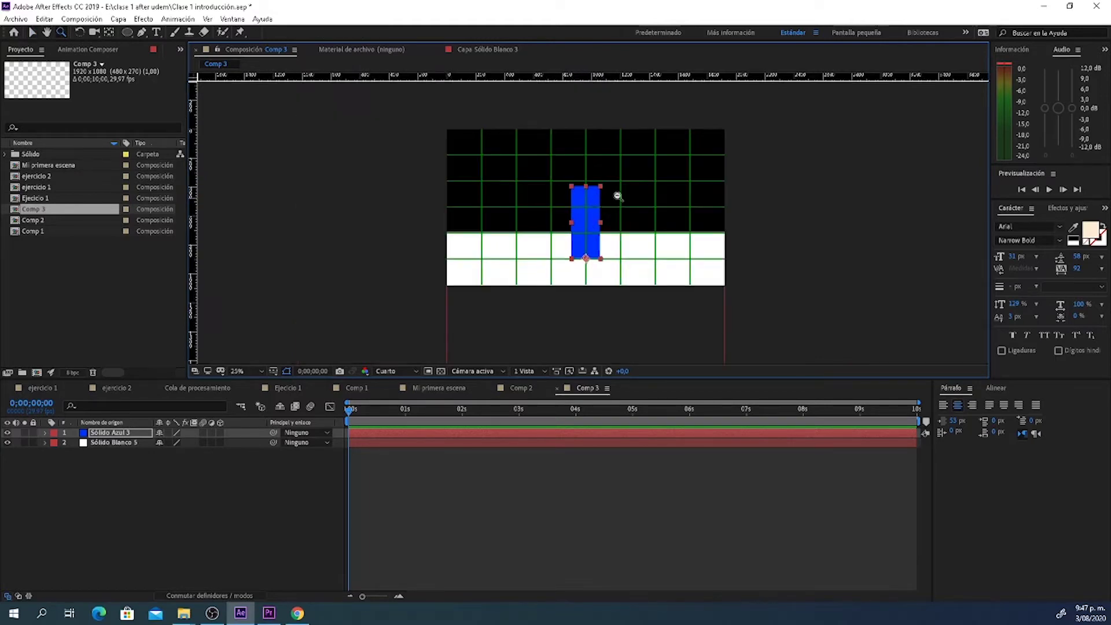
left_click_drag(634, 217, 604, 220)
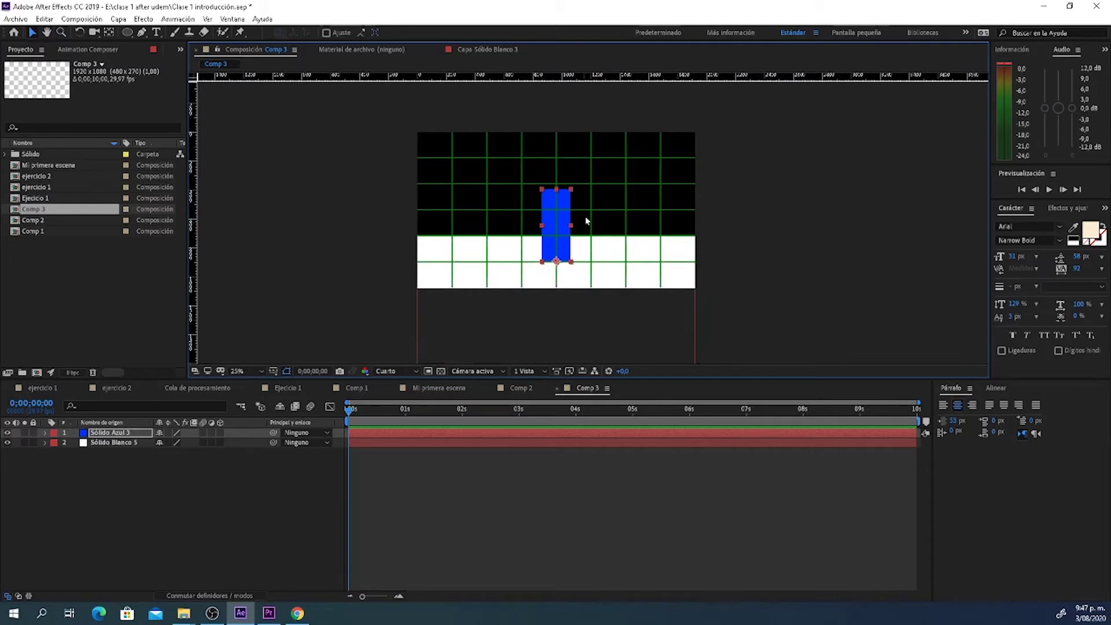
key("p")
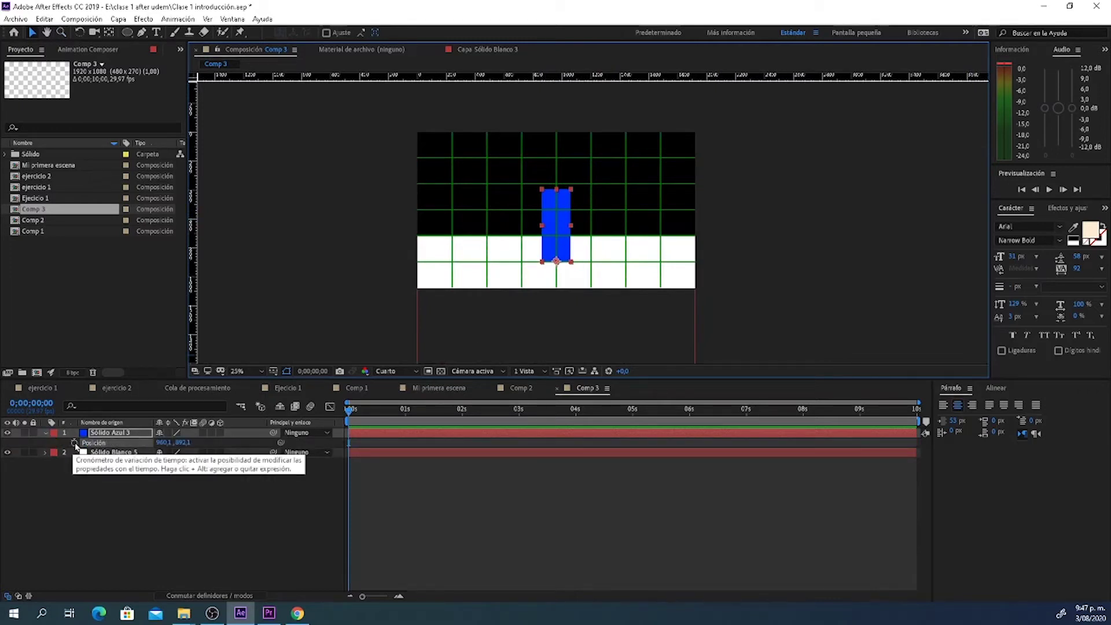
Step: Keyframe the blue solid's Position at 1 second and raise it slightly
left_click(74, 443)
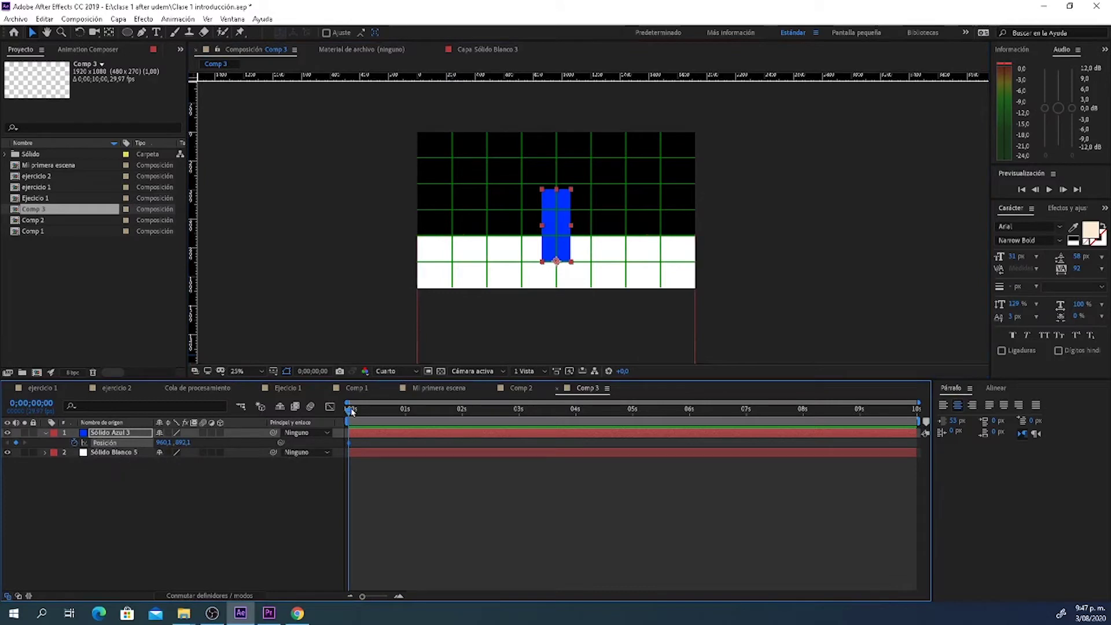
left_click_drag(351, 411, 407, 420)
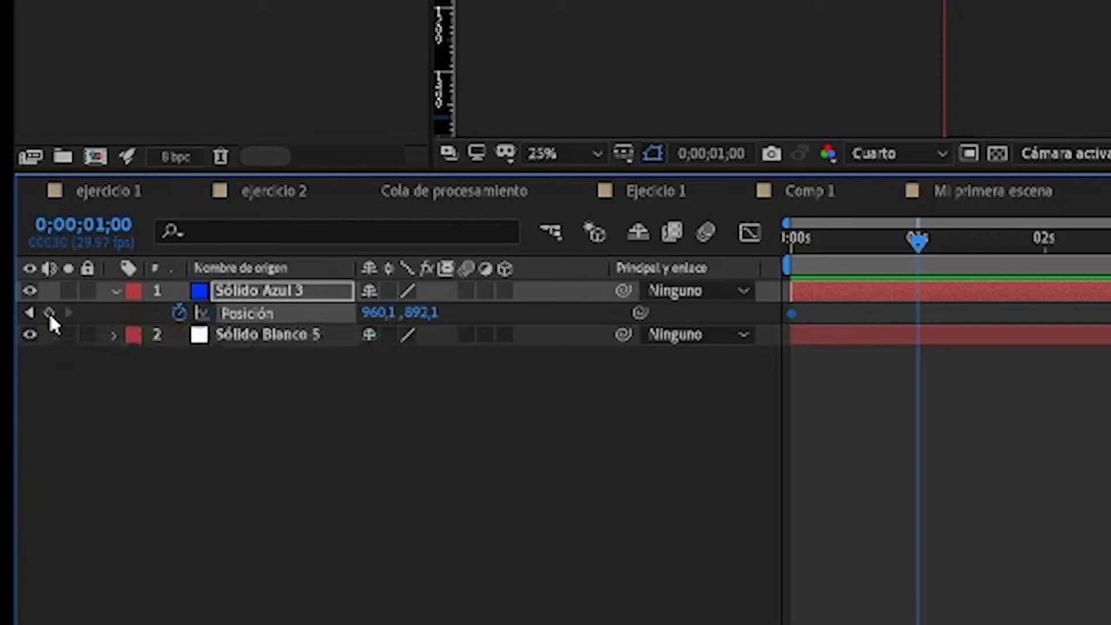
left_click(49, 313)
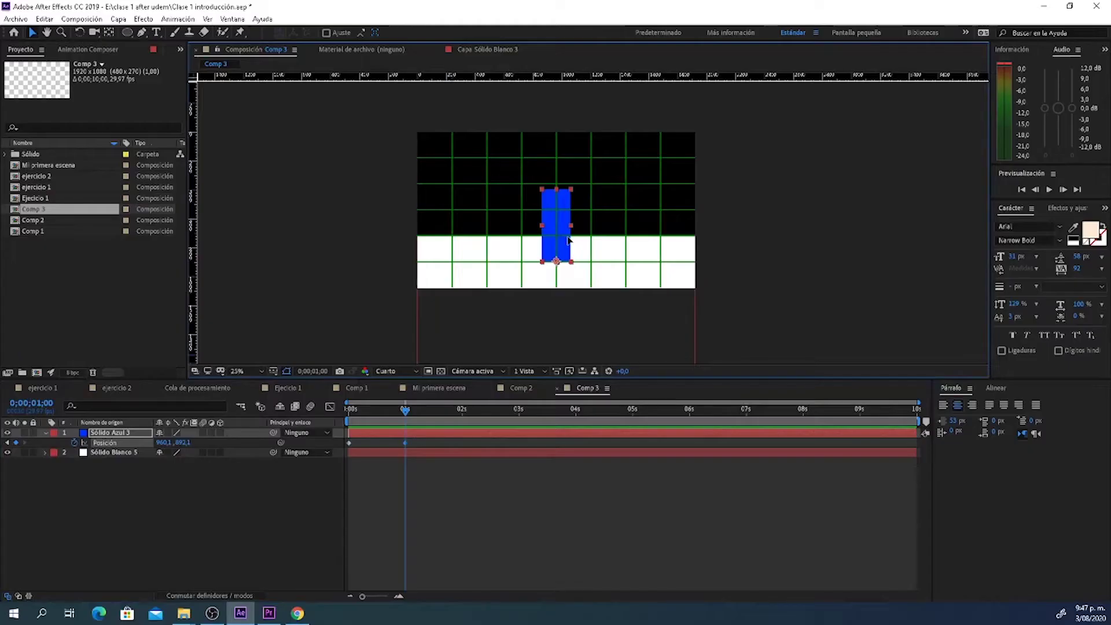
mouse_move(582, 249)
left_mouse_down()
mouse_move(581, 197)
mouse_move(569, 232)
left_mouse_up()
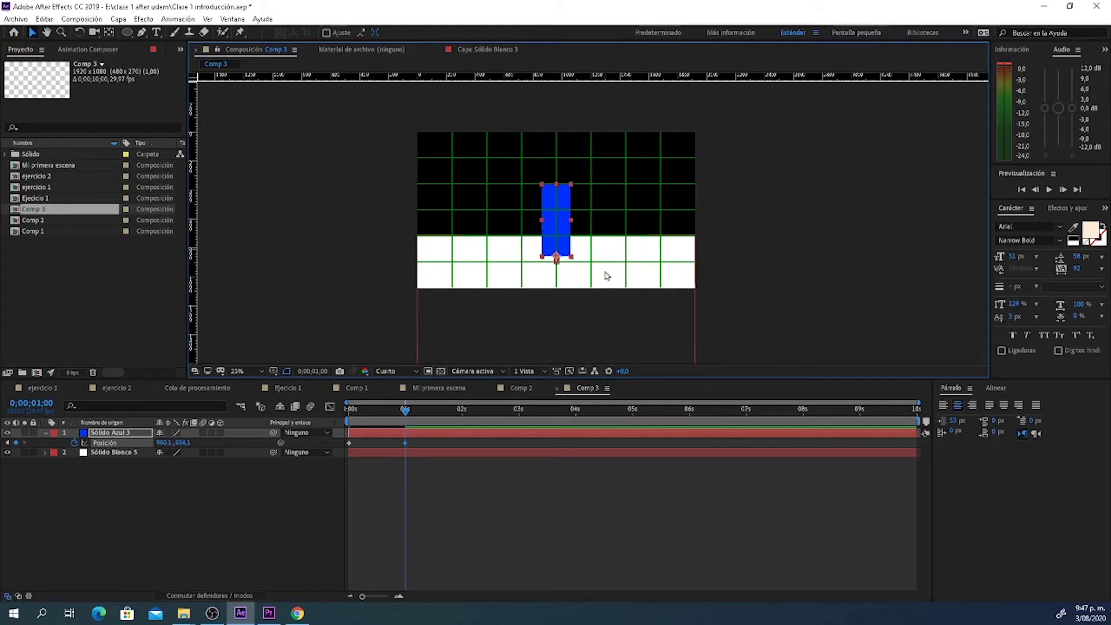
Step: Raise the solid high above the ground for the hop's peak at about 1;17
mouse_move(406, 410)
left_mouse_down()
mouse_move(463, 411)
mouse_move(464, 420)
left_mouse_up()
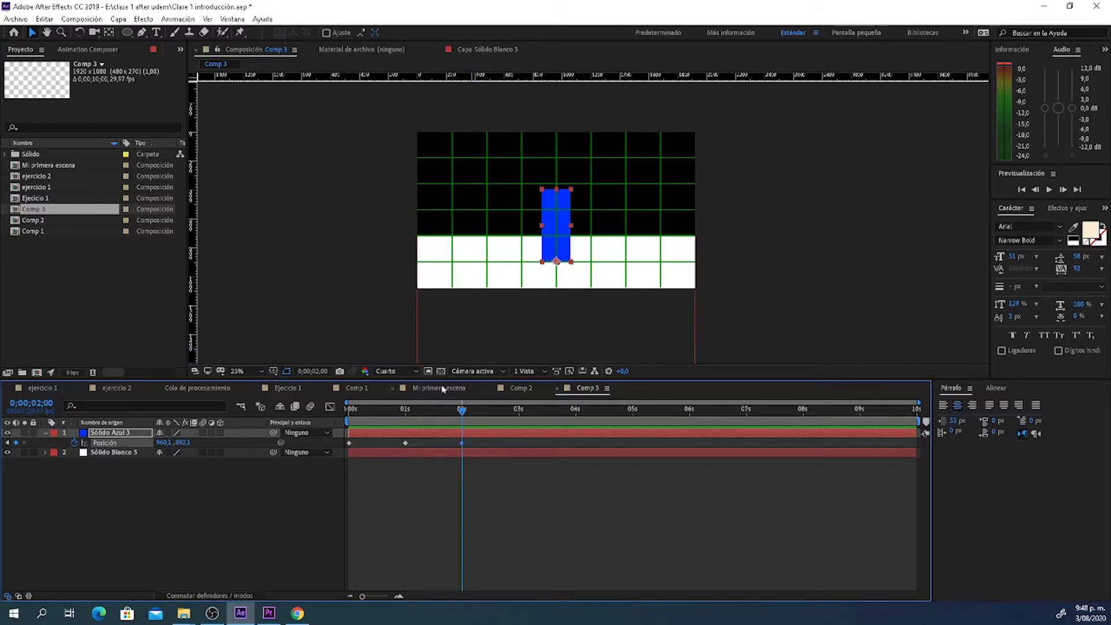
left_click_drag(434, 409, 405, 421)
left_click_drag(436, 413, 434, 419)
left_click_drag(561, 238, 561, 194)
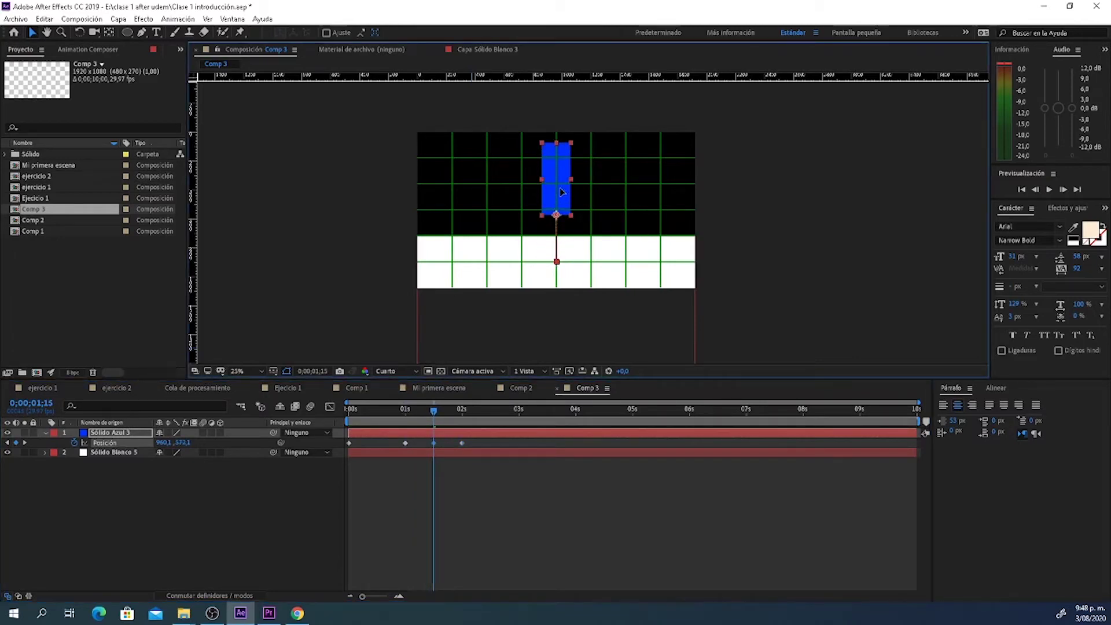
left_click(453, 501)
Step: Add a Position keyframe at 2;08, slide it later, and scrub through the hop
mouse_move(433, 411)
left_mouse_down()
mouse_move(354, 427)
mouse_move(464, 430)
left_mouse_up()
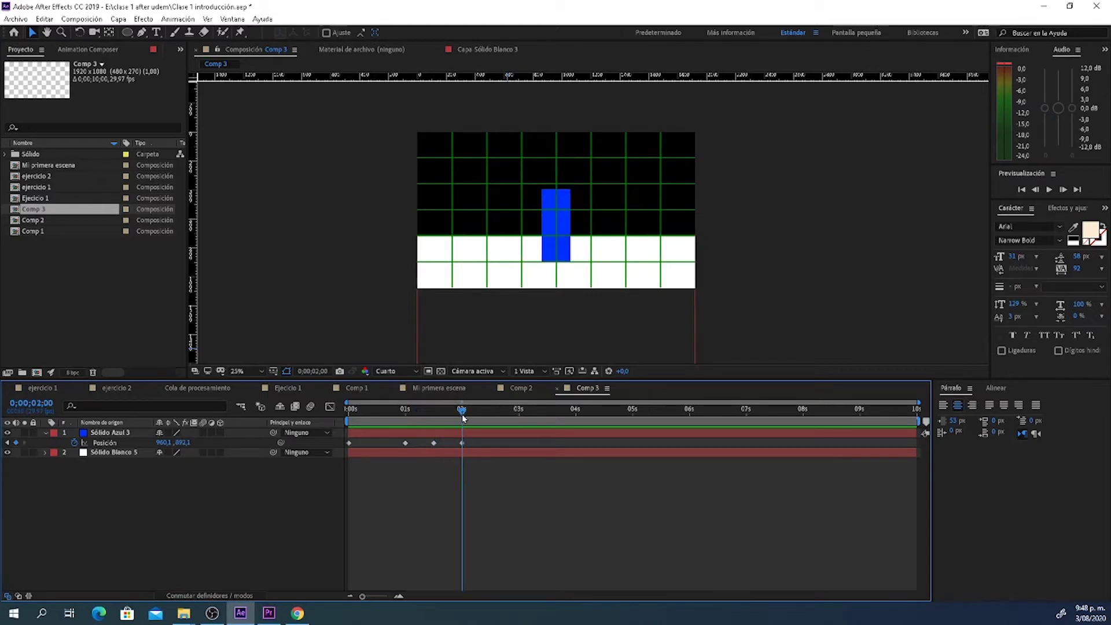
left_click_drag(468, 418, 478, 418)
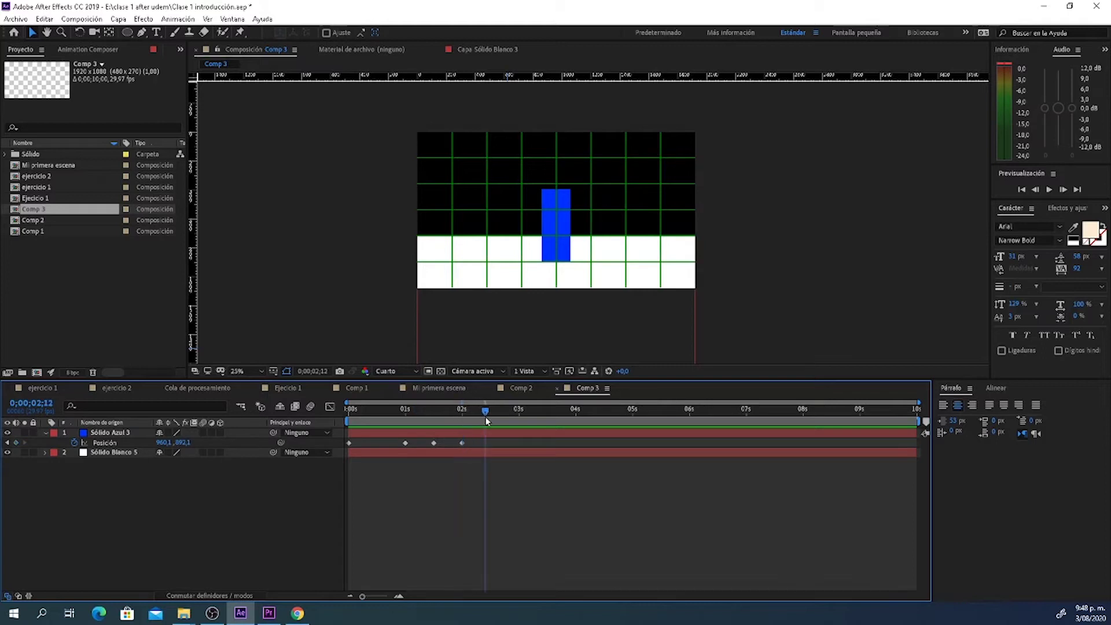
left_click(16, 442)
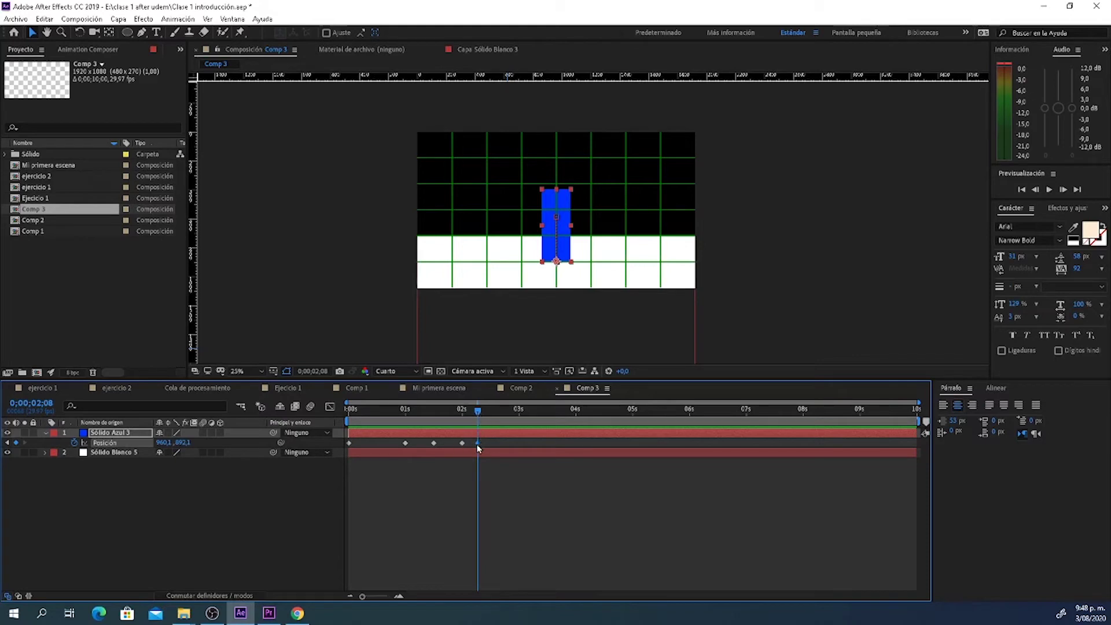
left_click_drag(478, 443, 487, 443)
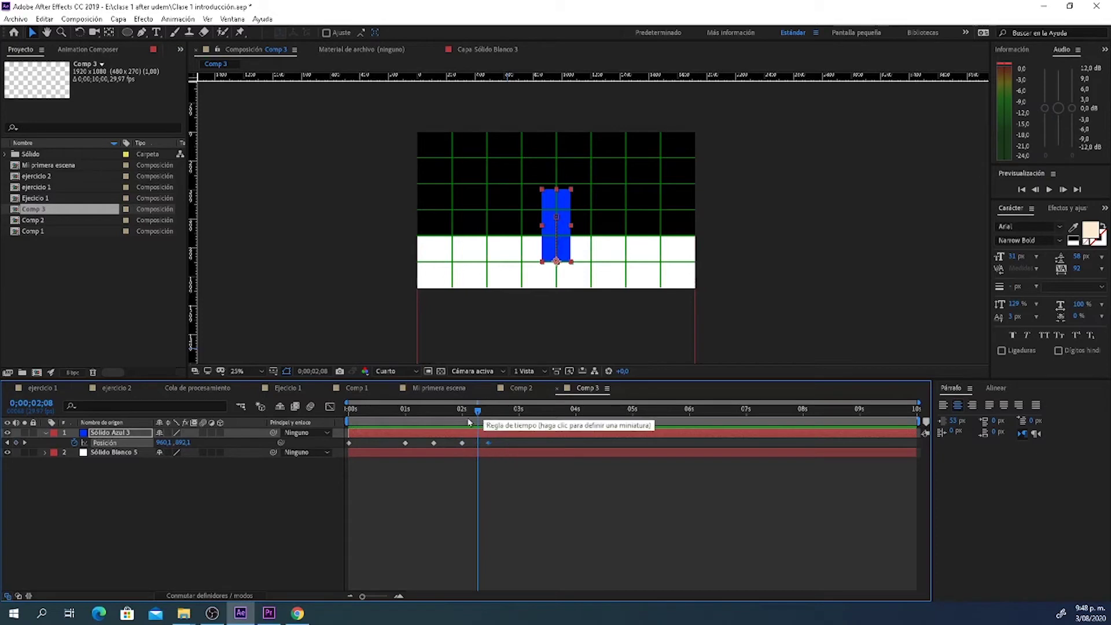
mouse_move(397, 422)
left_mouse_down()
mouse_move(466, 437)
mouse_move(470, 452)
left_mouse_up()
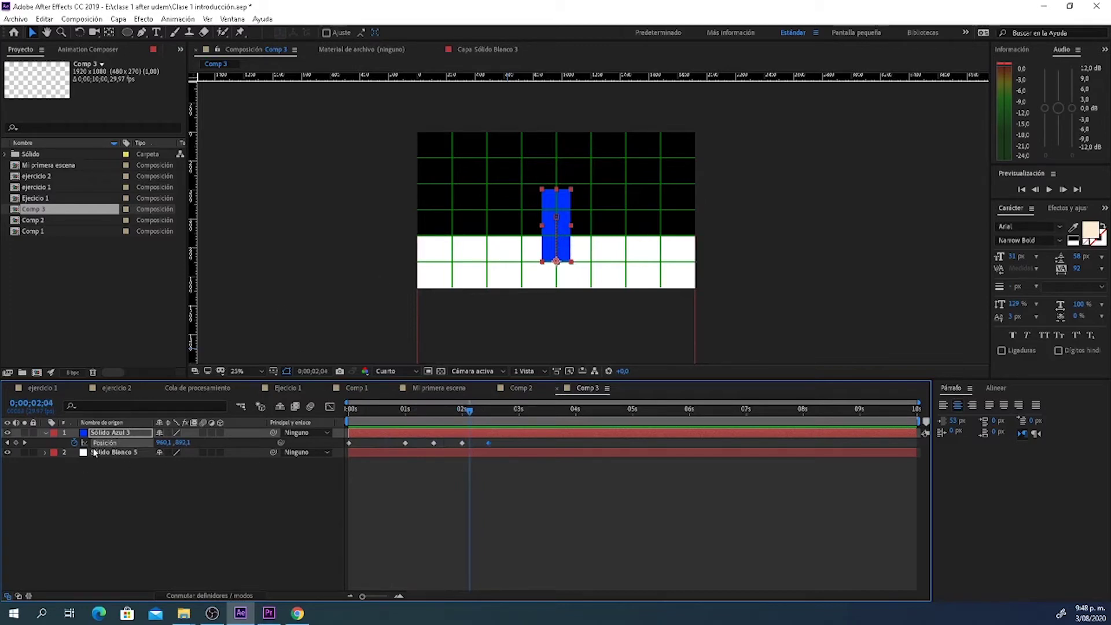
key("shift+s")
Step: Add a Scale keyframe at 2;14 and squash the solid to 77,5% height before landing
left_click(75, 454)
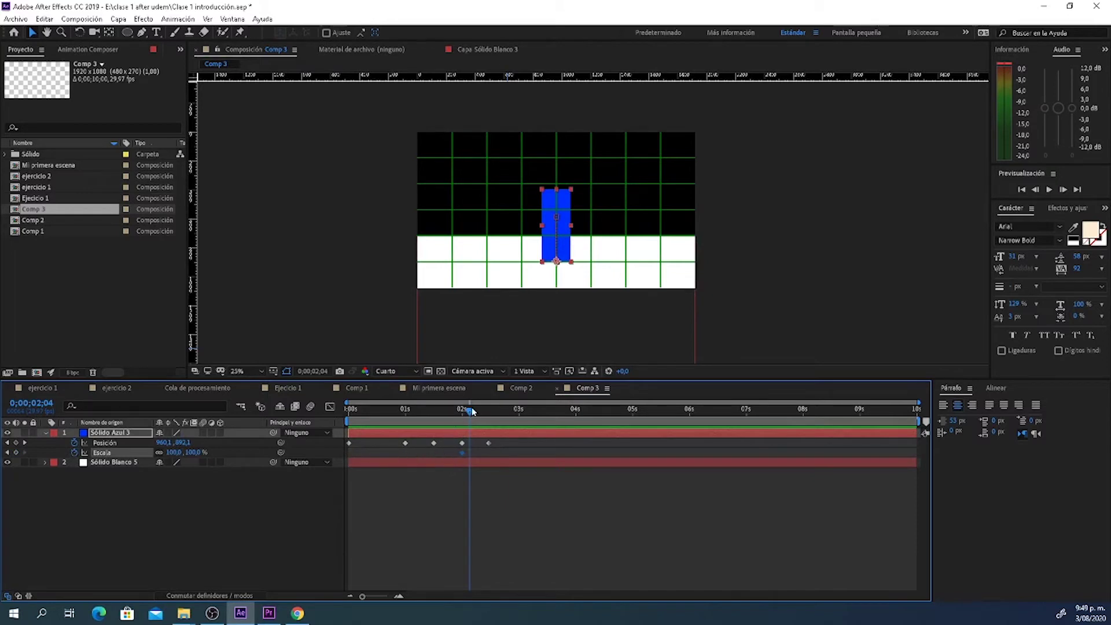
left_click_drag(472, 411, 489, 427)
left_click(16, 453)
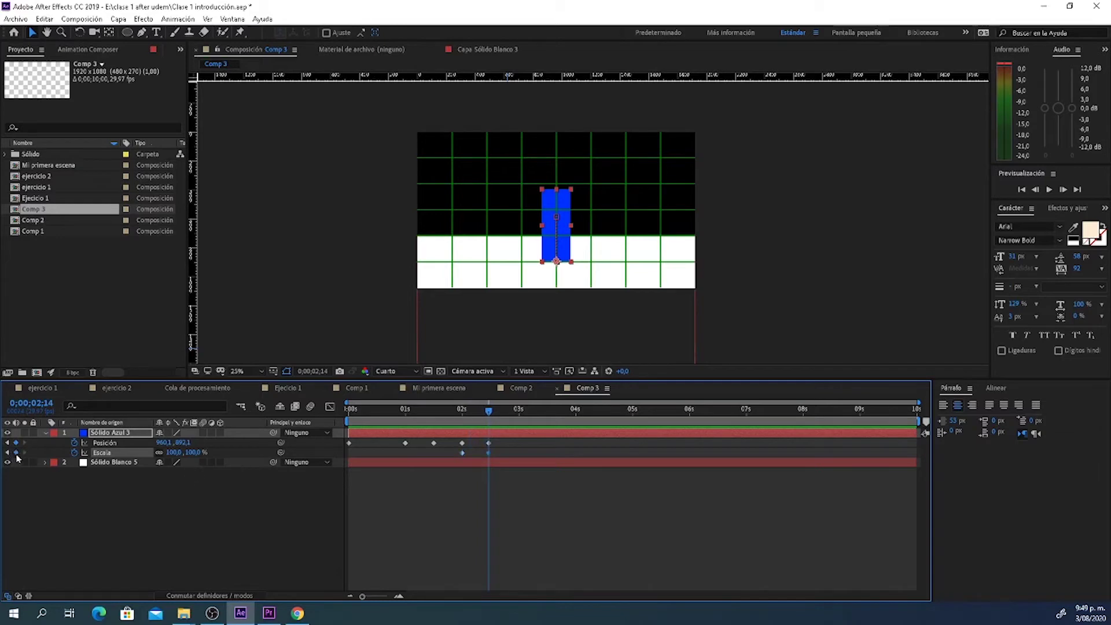
mouse_move(489, 411)
left_mouse_down()
mouse_move(413, 426)
mouse_move(477, 430)
left_mouse_up()
left_click_drag(557, 191, 559, 219)
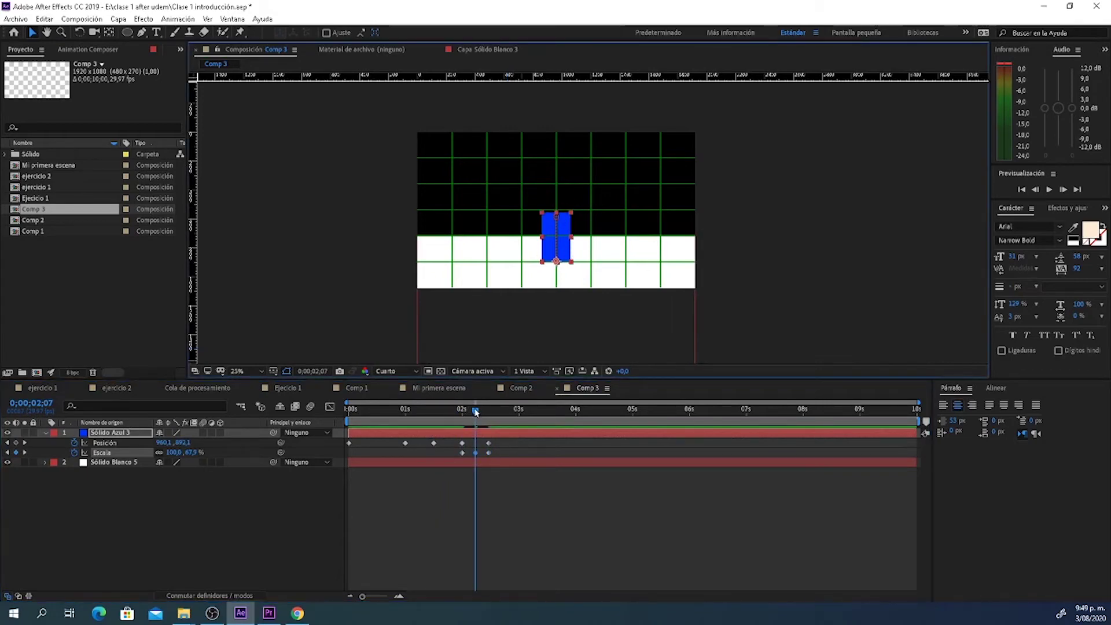
mouse_move(476, 411)
left_mouse_down()
mouse_move(508, 426)
mouse_move(498, 422)
left_mouse_up()
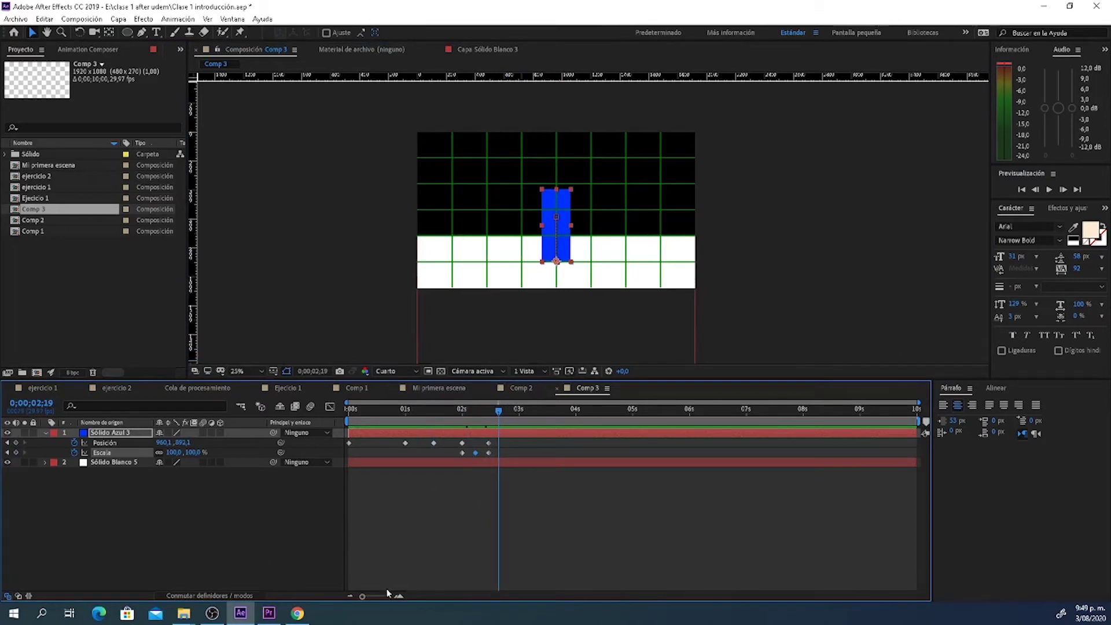
Step: Add Position and Scale keyframes at 2;24 and squash the solid to 83,1% at 2;19
left_click(399, 596)
left_click(514, 410)
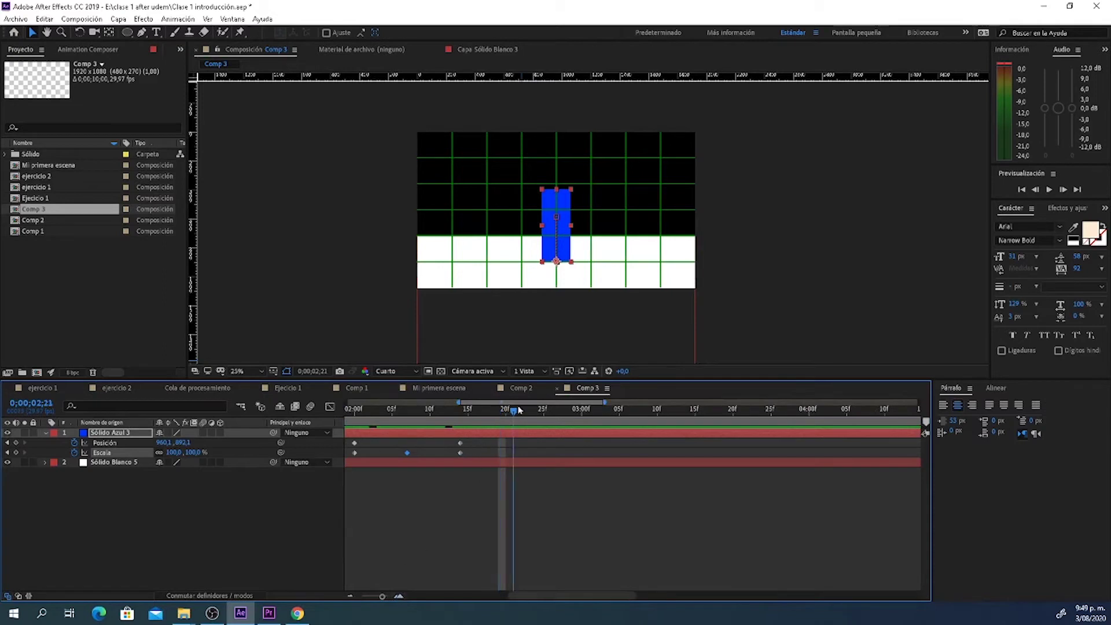
left_click_drag(520, 410, 537, 410)
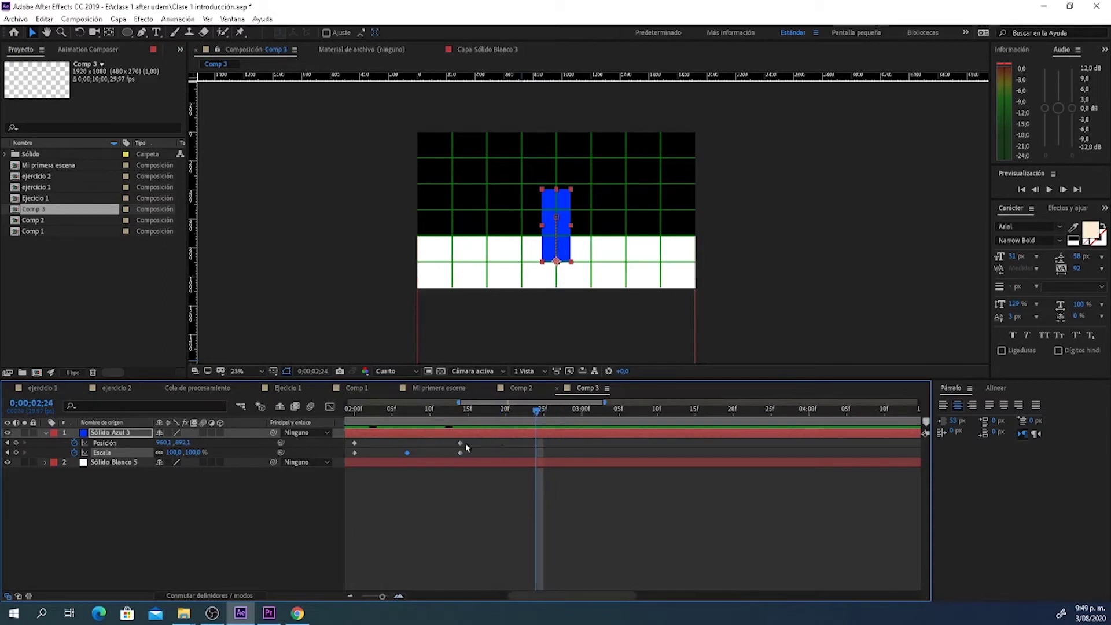
left_click(15, 452)
left_click(15, 443)
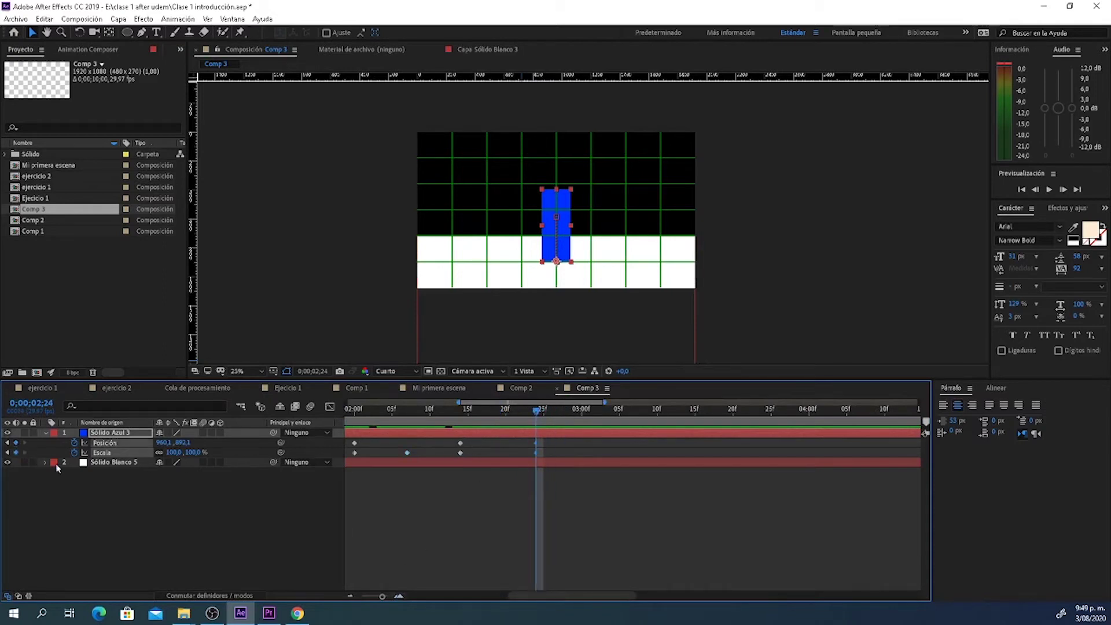
left_click(499, 410)
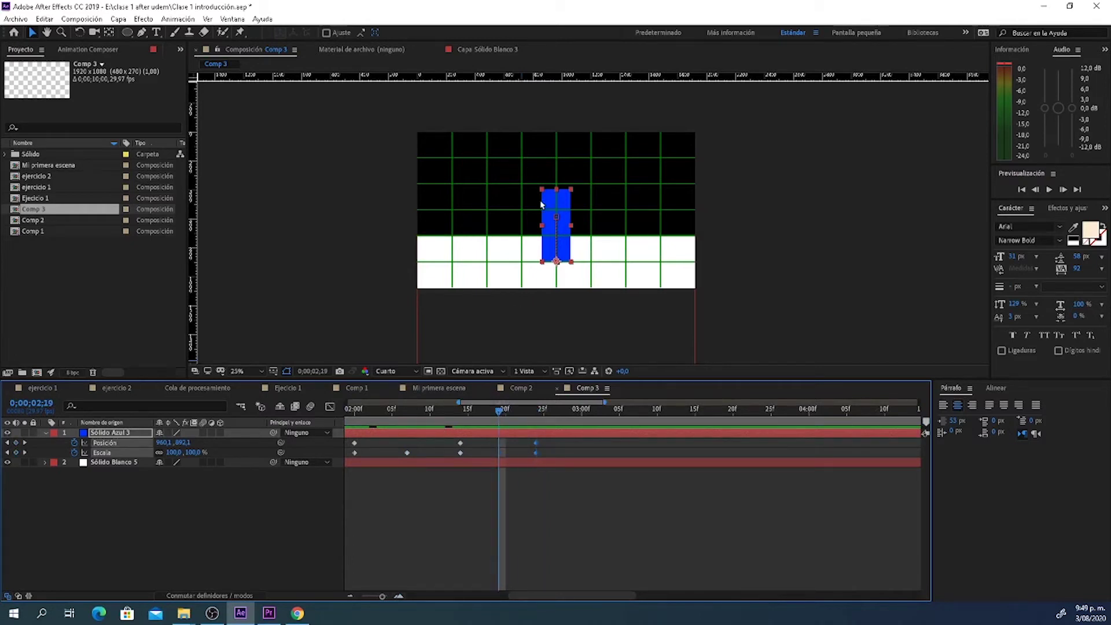
left_click_drag(557, 190, 556, 201)
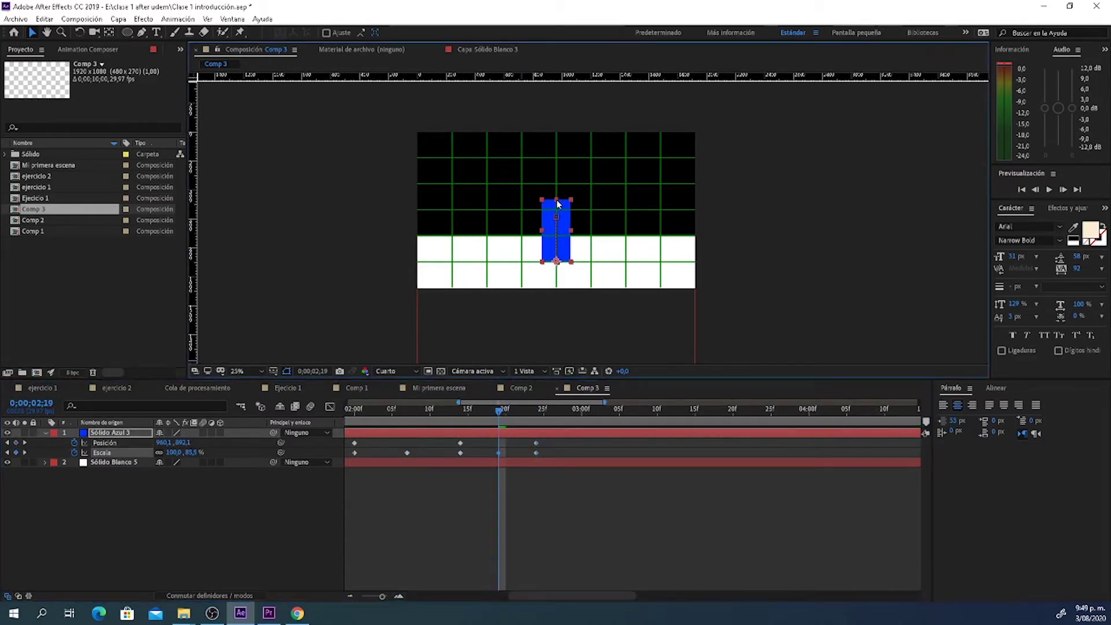
left_click(514, 494)
mouse_move(499, 409)
left_mouse_down()
mouse_move(383, 410)
mouse_move(582, 428)
left_mouse_up()
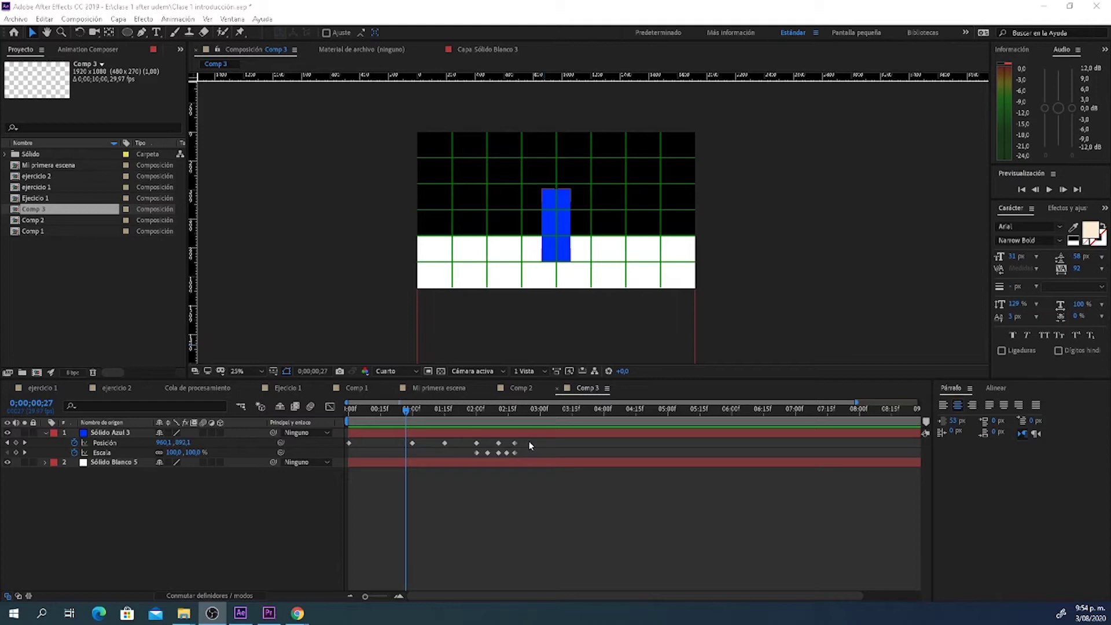
Step: Select the bounce keyframes and preview the hop from 1 second
left_click_drag(541, 440, 345, 464)
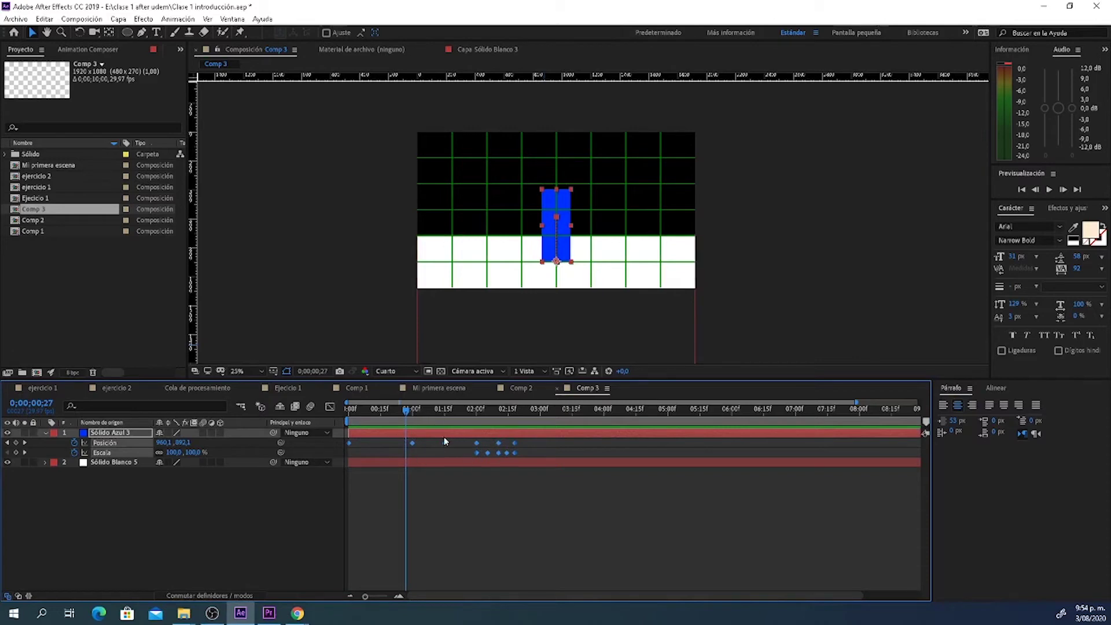
key("space")
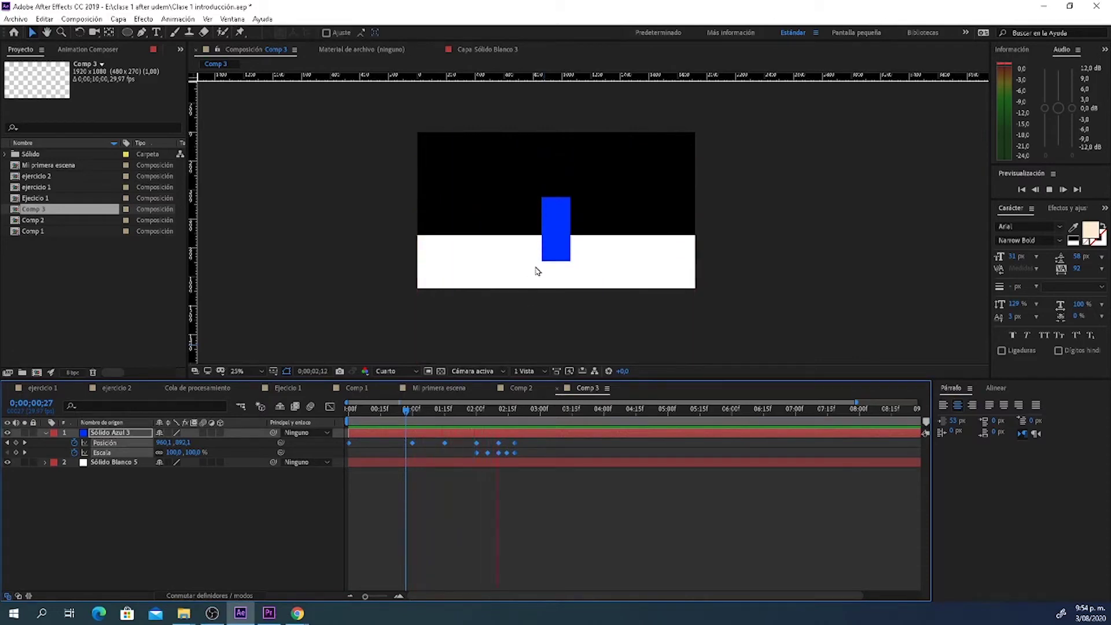
key("space")
left_click(410, 411)
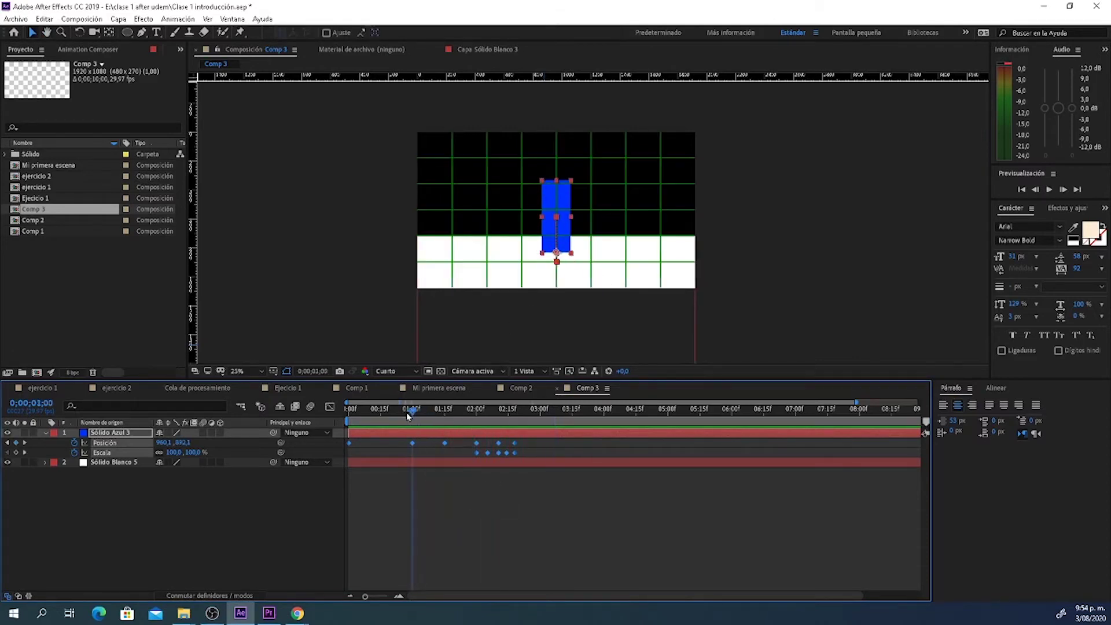
key("space")
key("space")
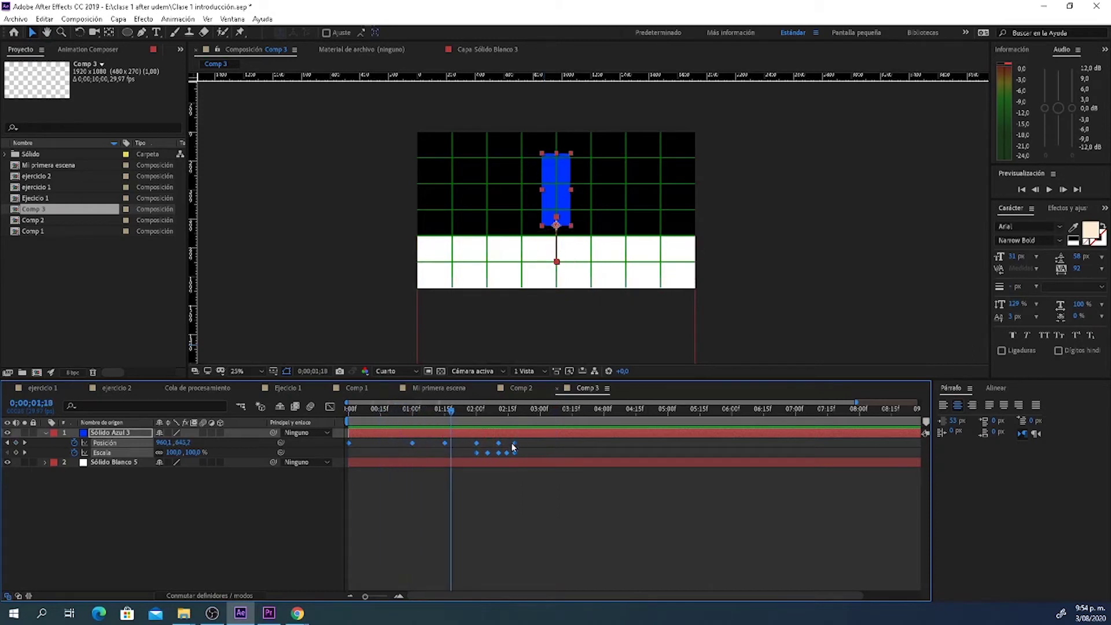
left_click(528, 447)
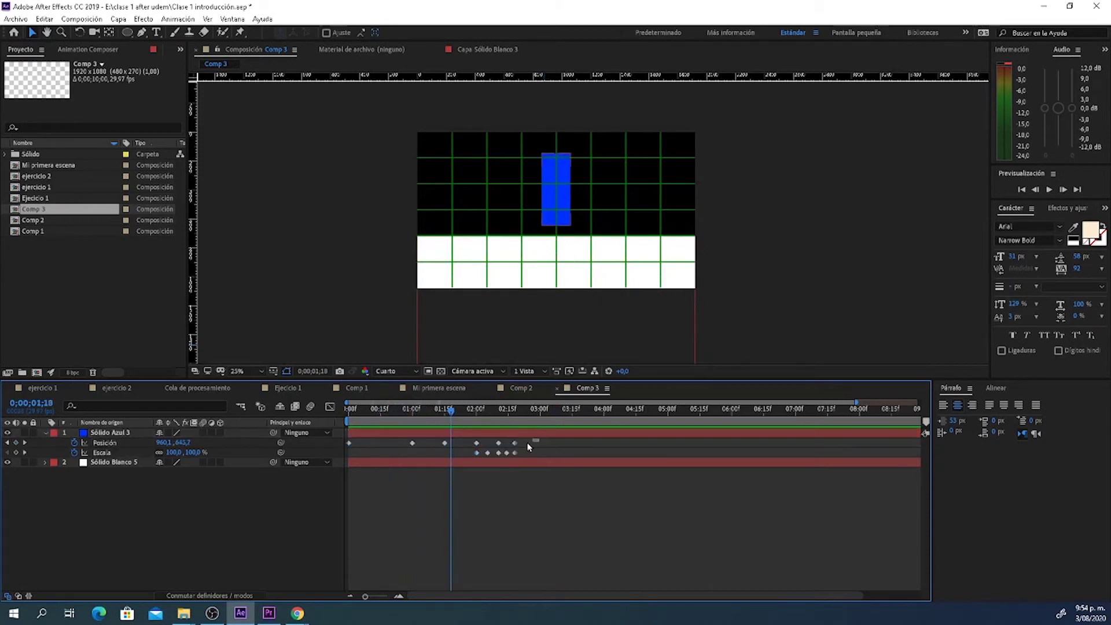
Step: Alt-drag all Position and Scale keyframes to compress the bounce, then preview from the start
left_click_drag(537, 439, 346, 458)
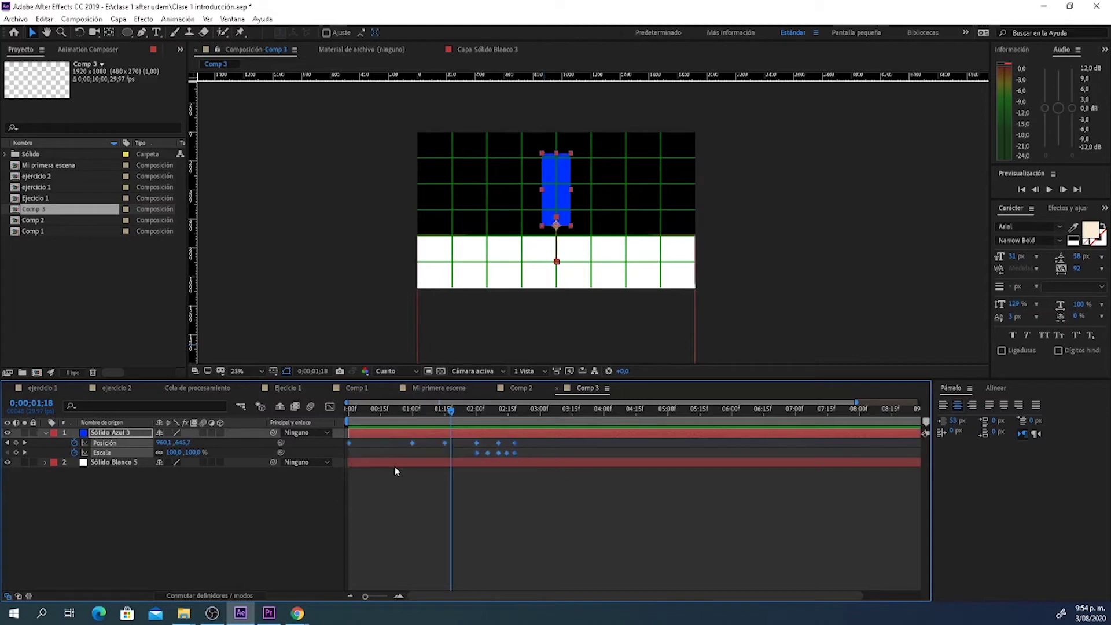
mouse_move(514, 448)
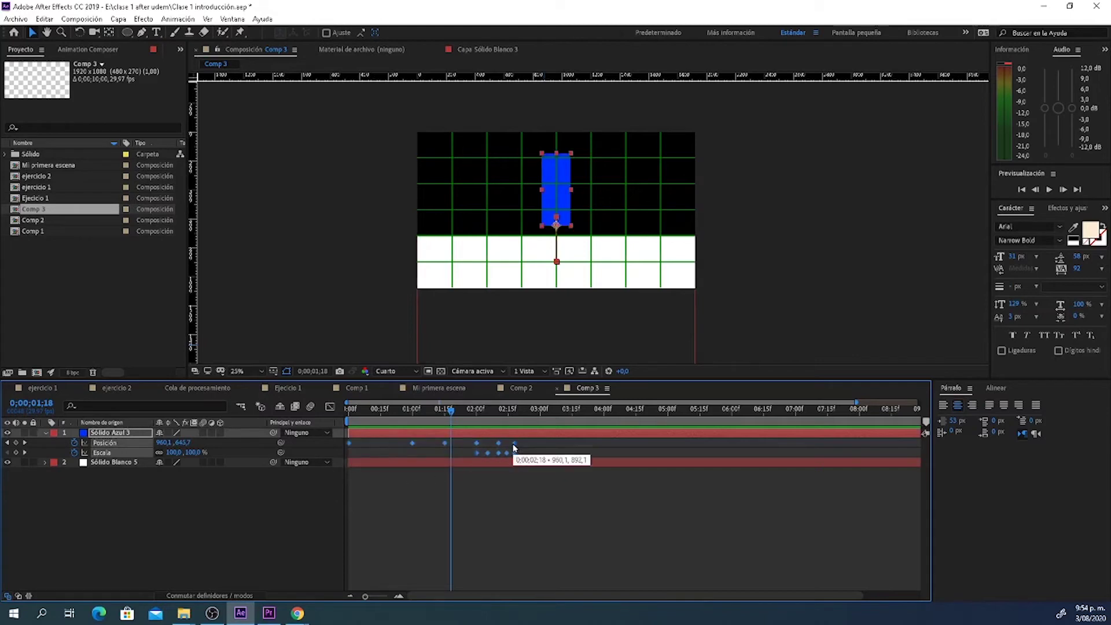
left_click_drag(515, 448, 459, 450)
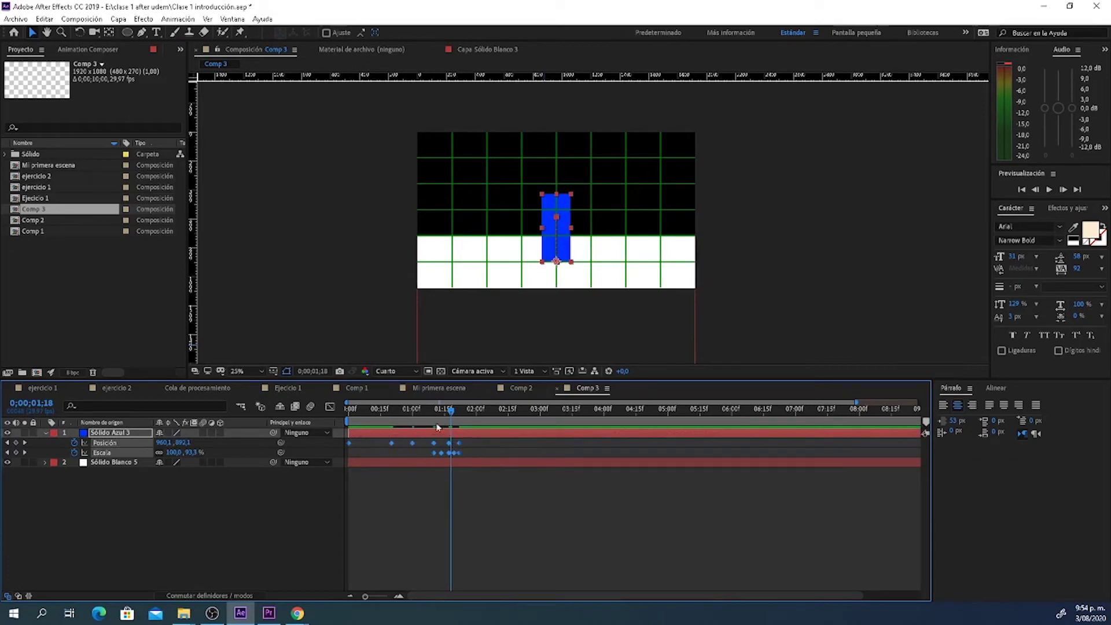
left_click(481, 484)
left_click(406, 410)
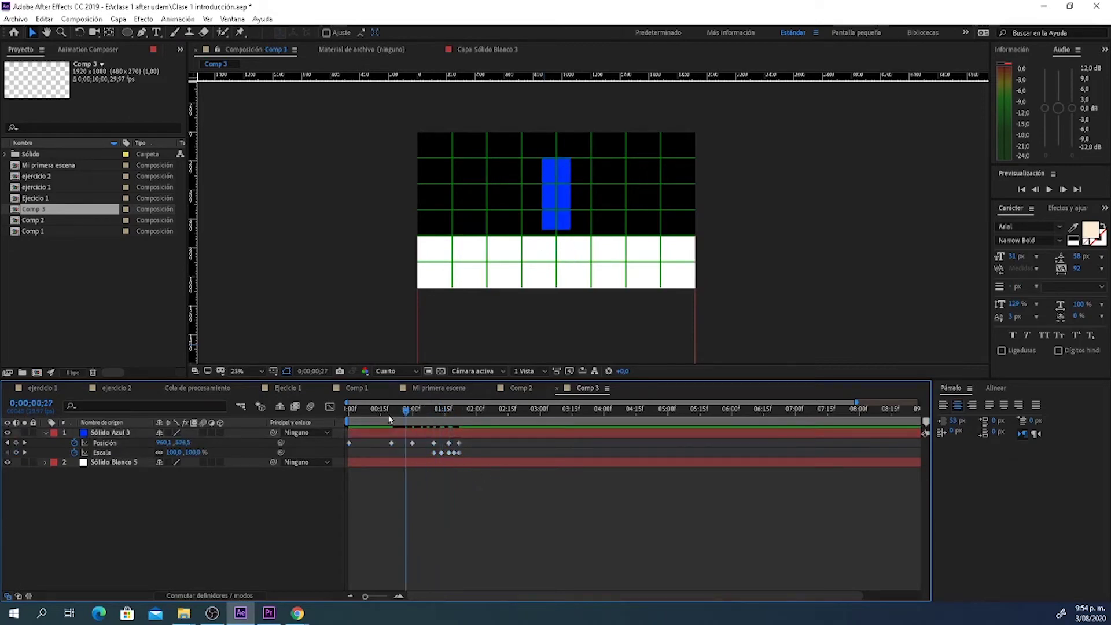
key("Home")
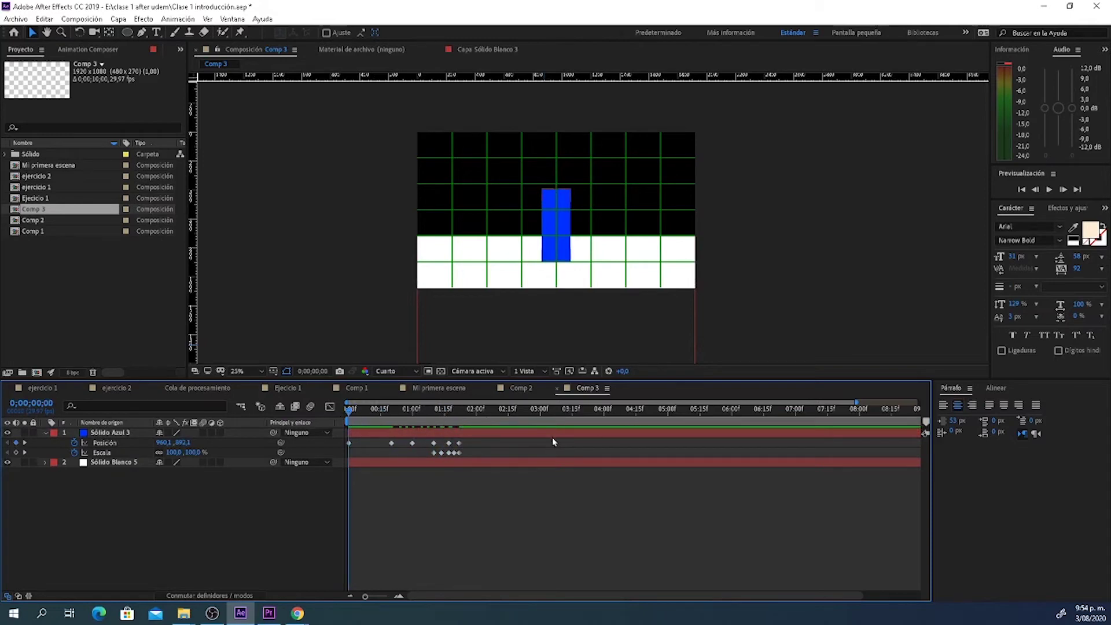
key("space")
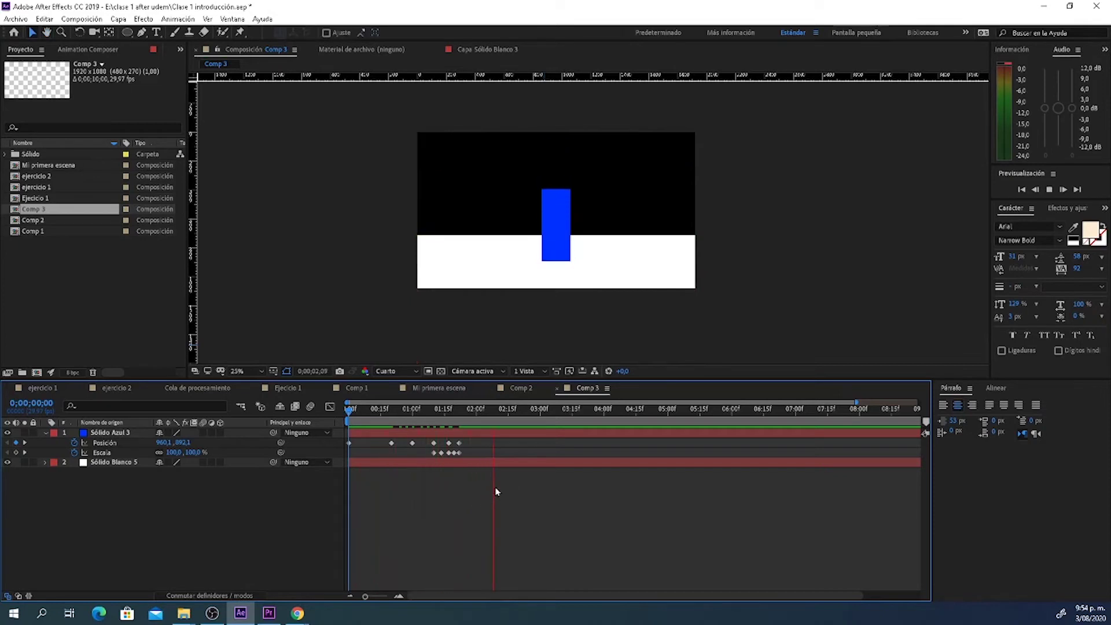
key("space")
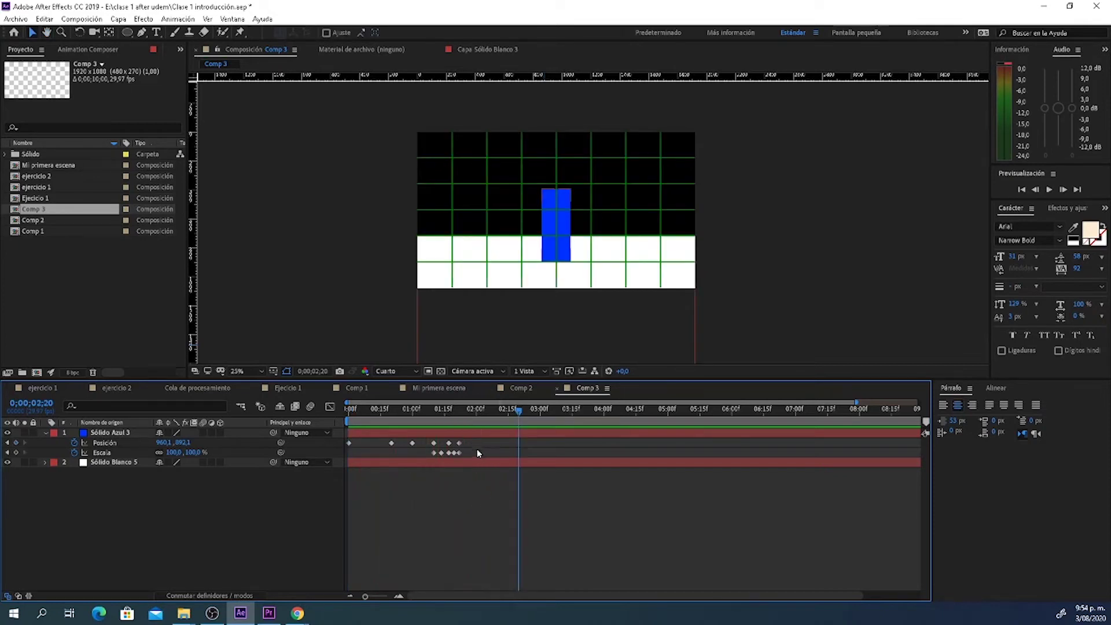
Step: Reselect all the keyframes and stretch them so the hop ends around 2;28
left_click_drag(466, 441, 340, 457)
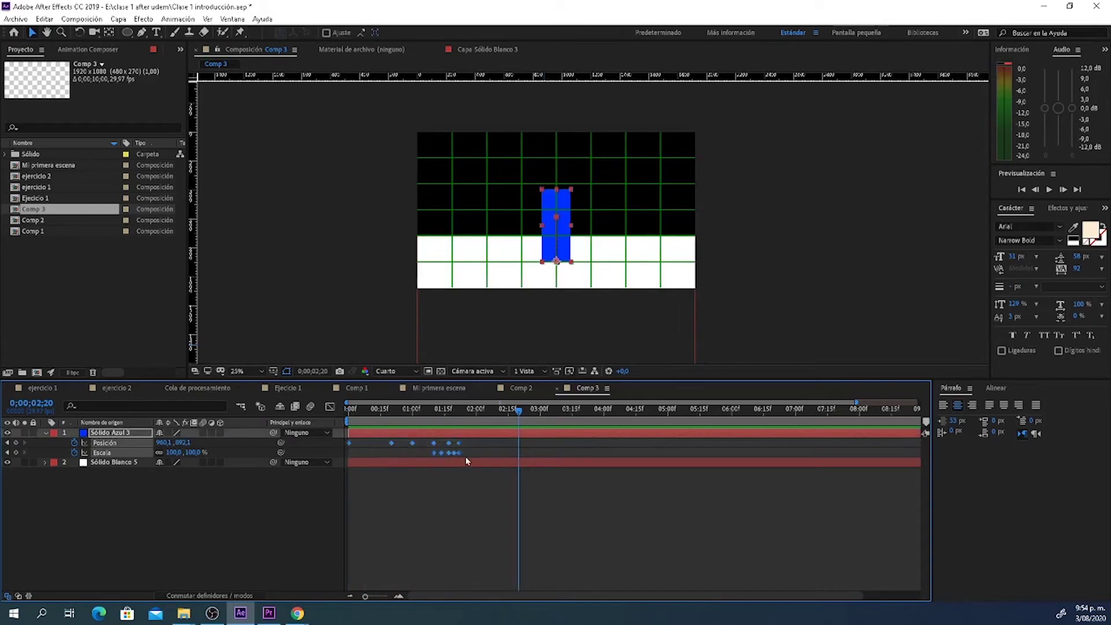
left_click_drag(459, 443, 473, 452, "alt")
left_click(455, 470)
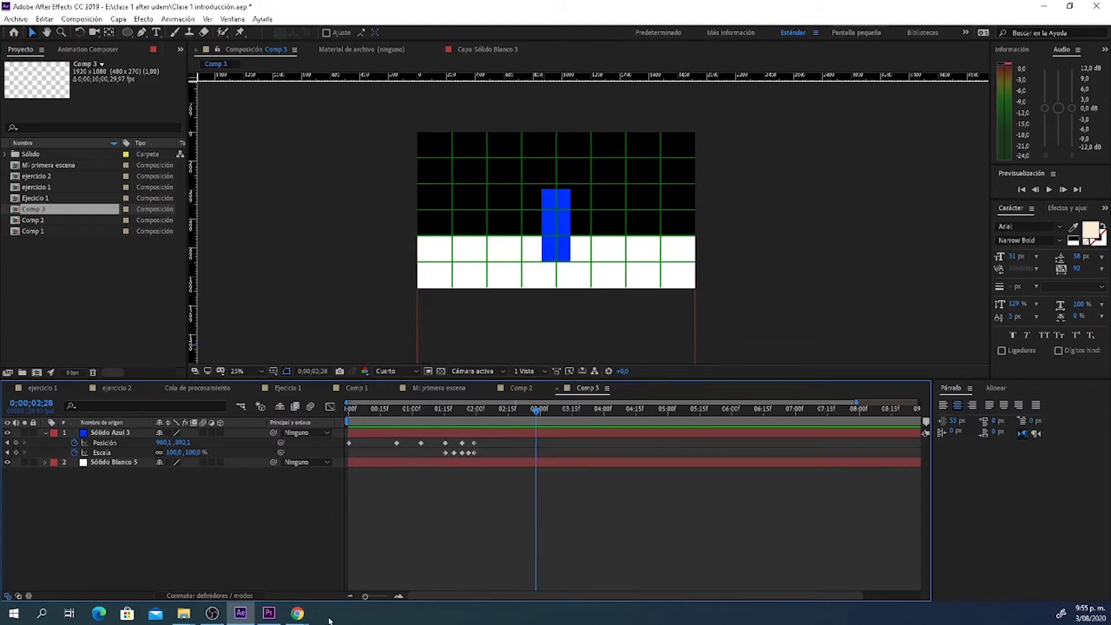
mouse_move(300, 617)
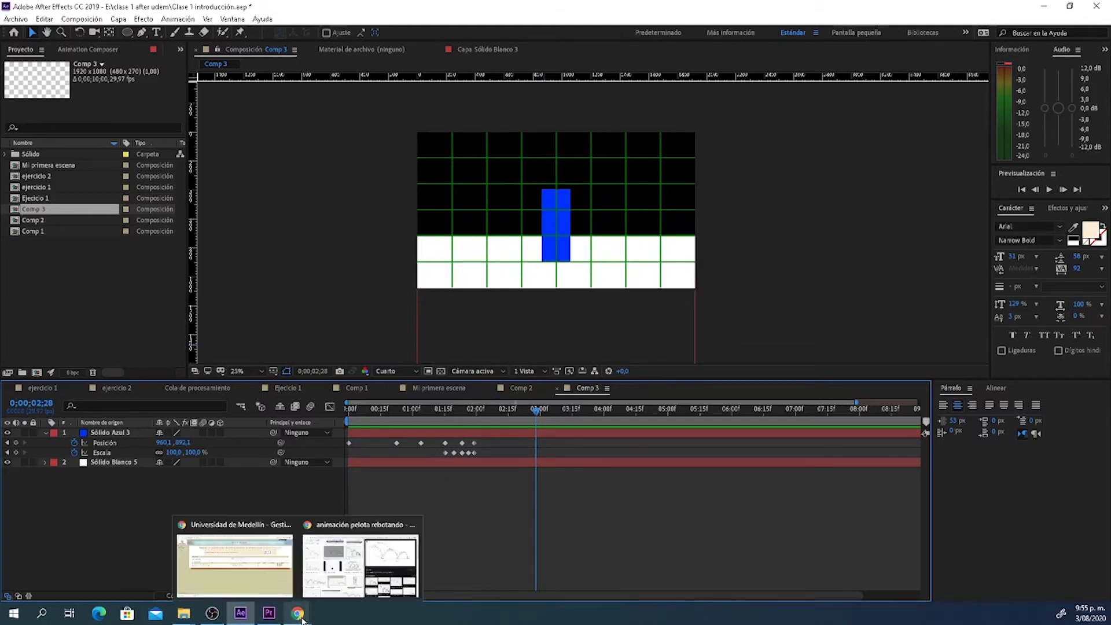
left_click(369, 569)
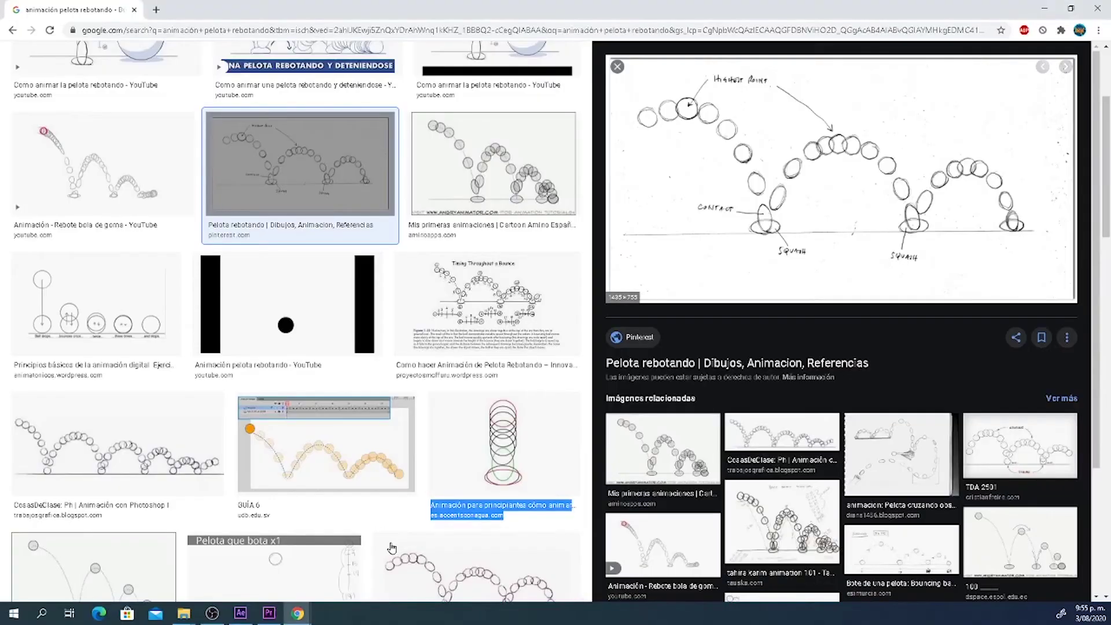
scroll(1044, 130, "up", 3)
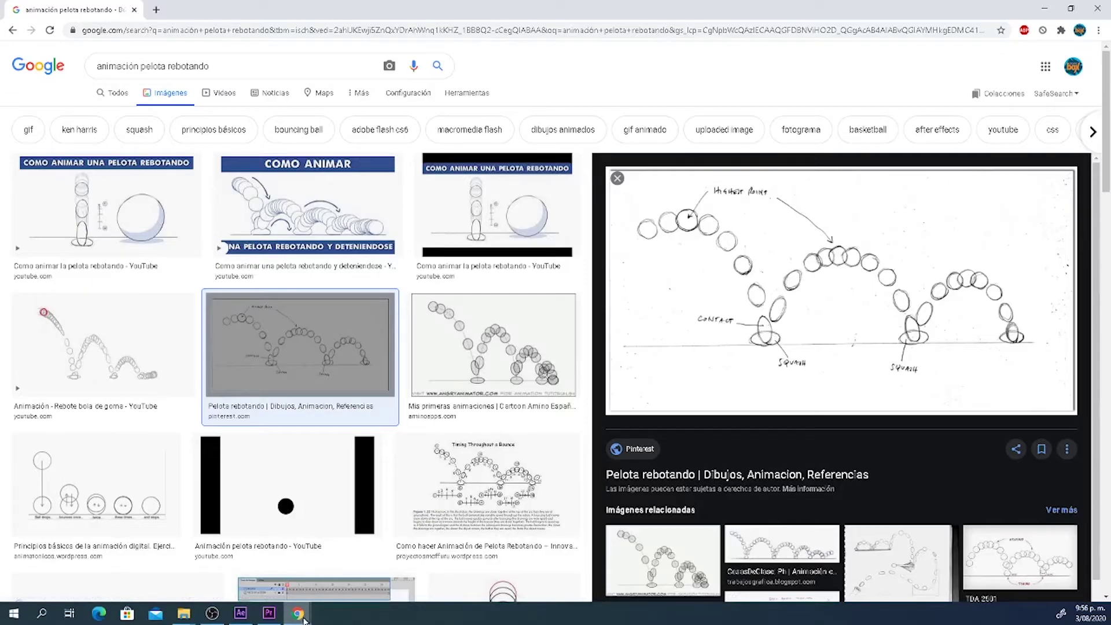
left_click(241, 613)
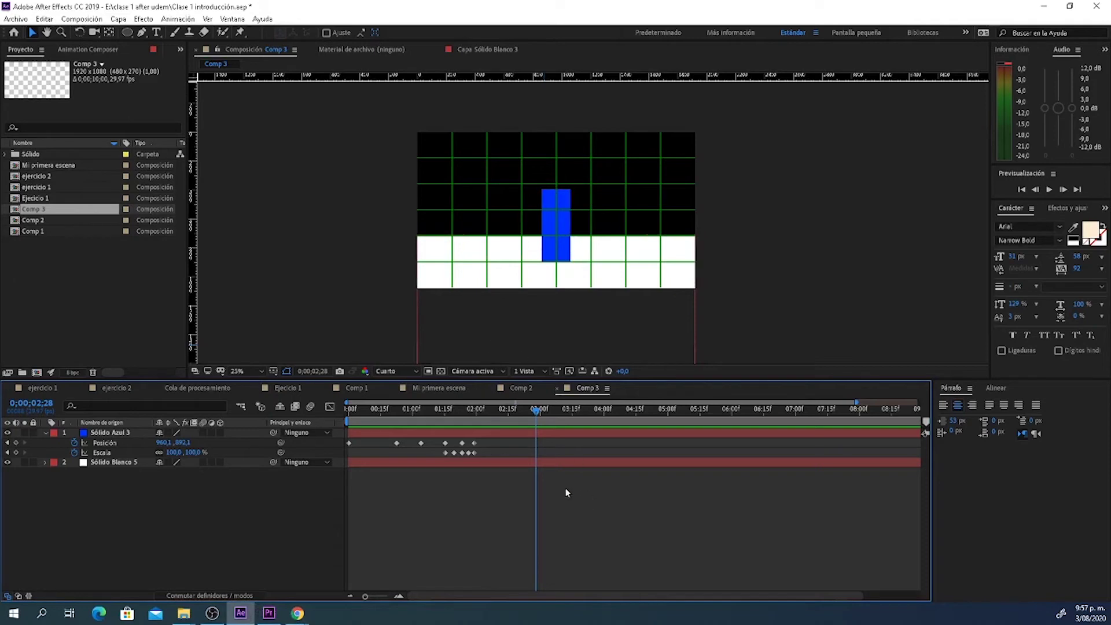
Step: Create Comp 4 with a comp-sized white solid, Sólido Blanco 6, lowered into a ground strip
key("ctrl+n")
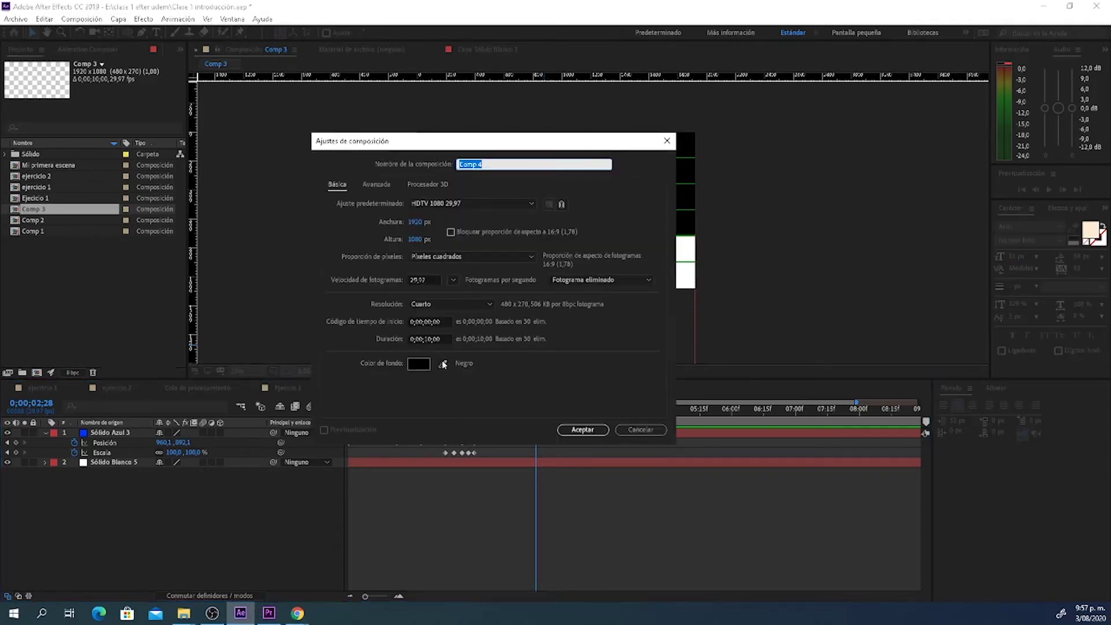
left_click(583, 430)
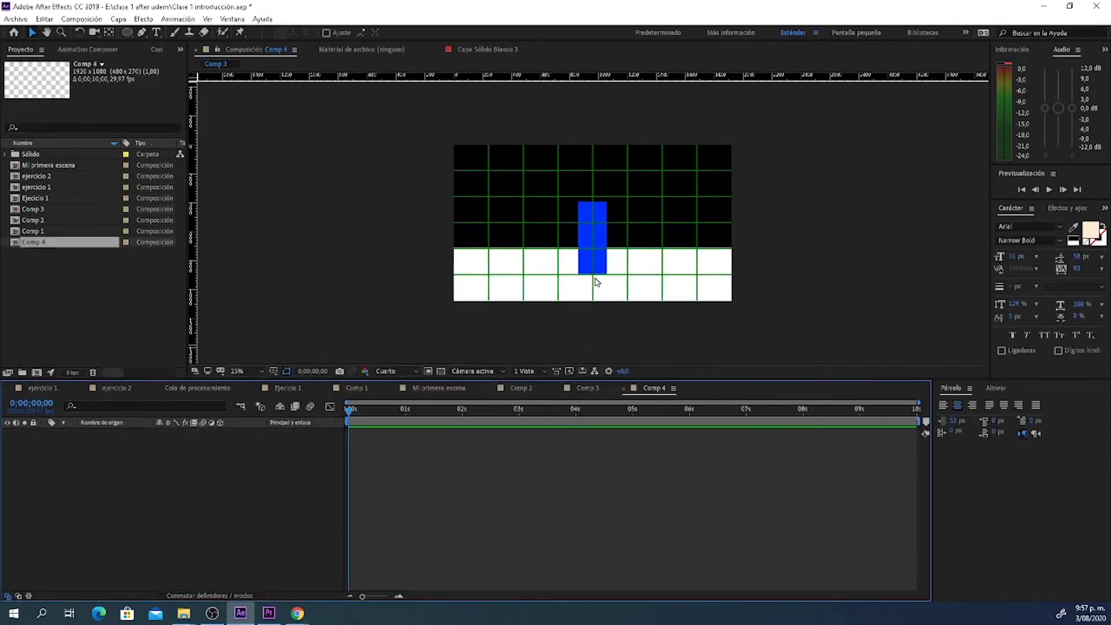
key("ctrl+y")
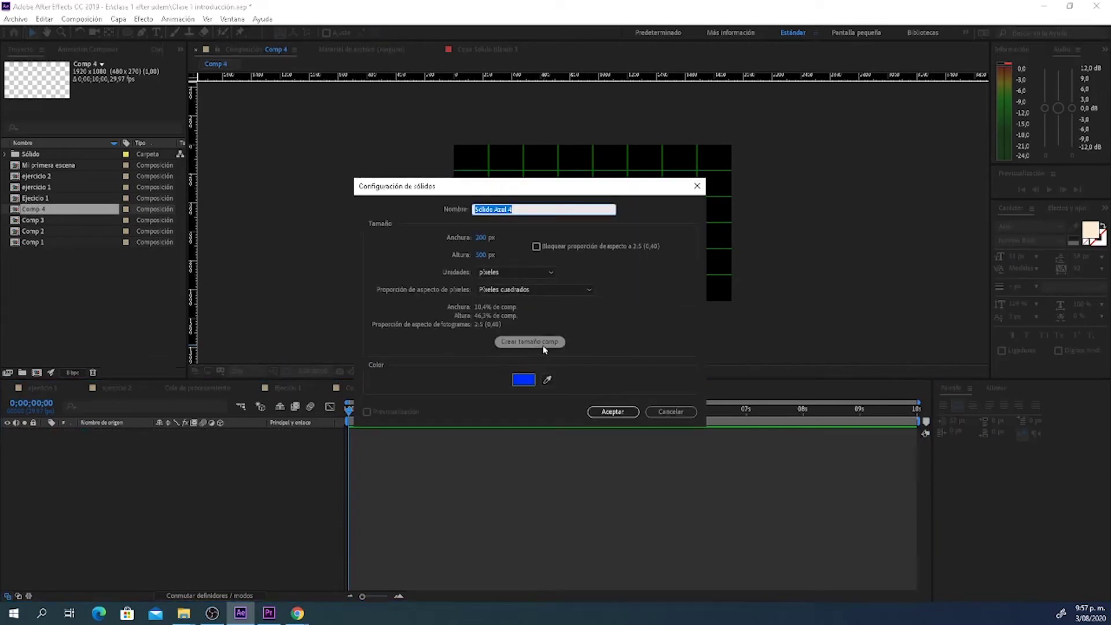
left_click(523, 380)
mouse_move(193, 266)
left_mouse_down()
mouse_move(76, 209)
mouse_move(78, 197)
left_mouse_up()
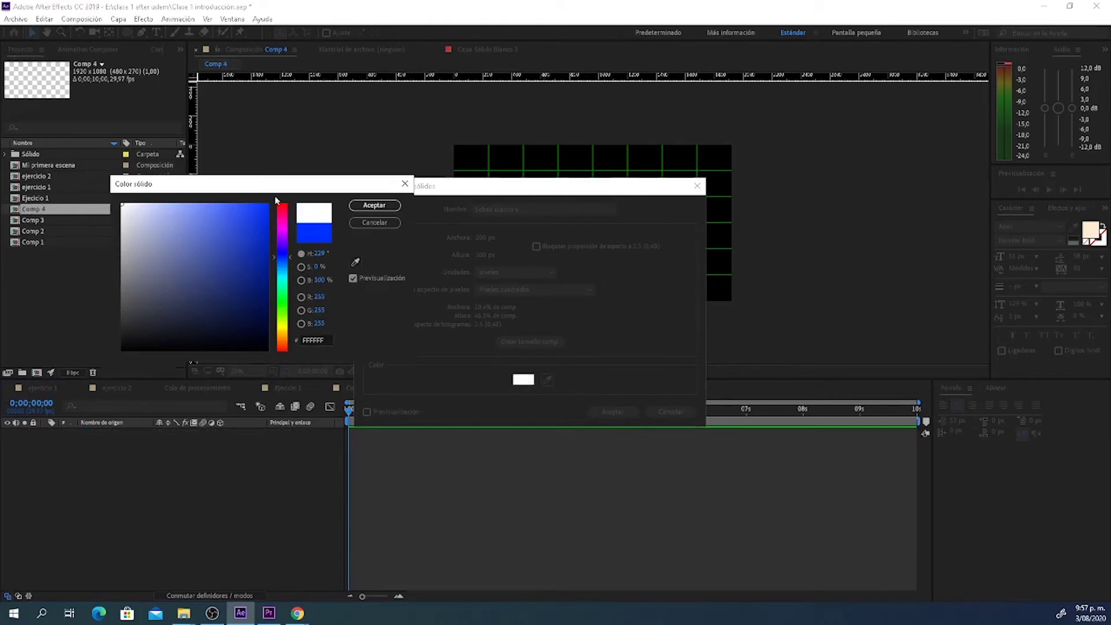
left_click(378, 206)
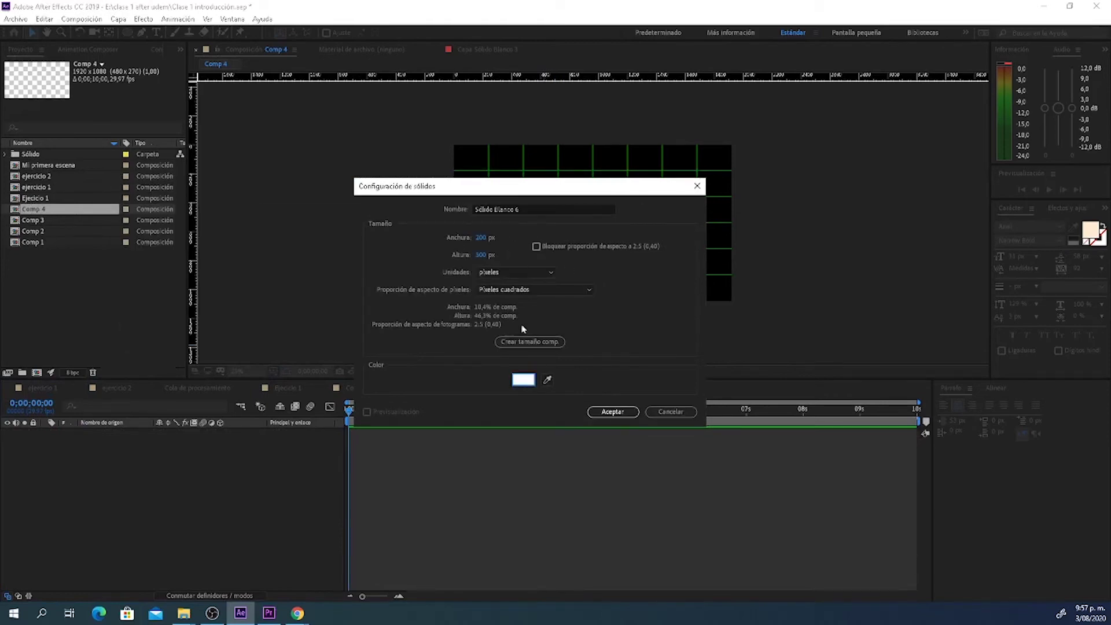
left_click(533, 343)
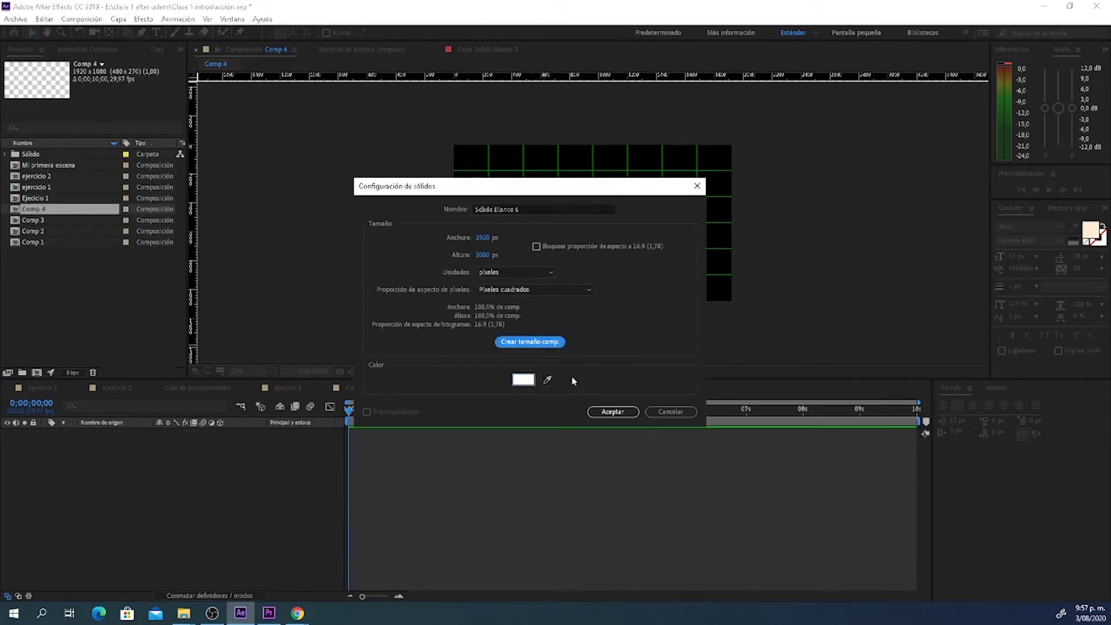
left_click(612, 412)
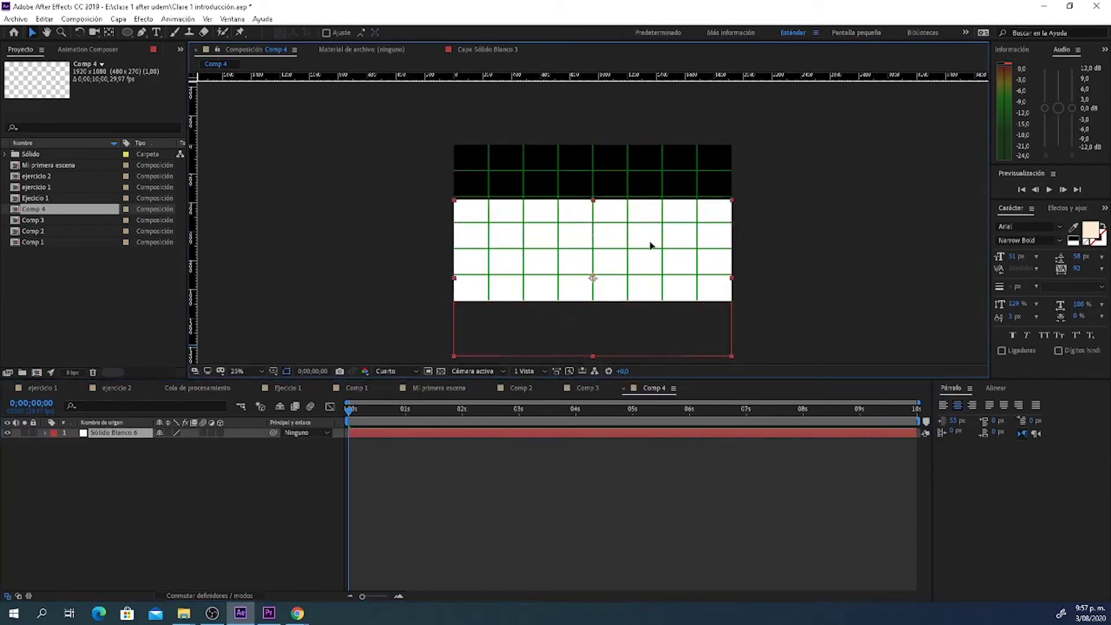
left_click_drag(650, 245, 662, 286)
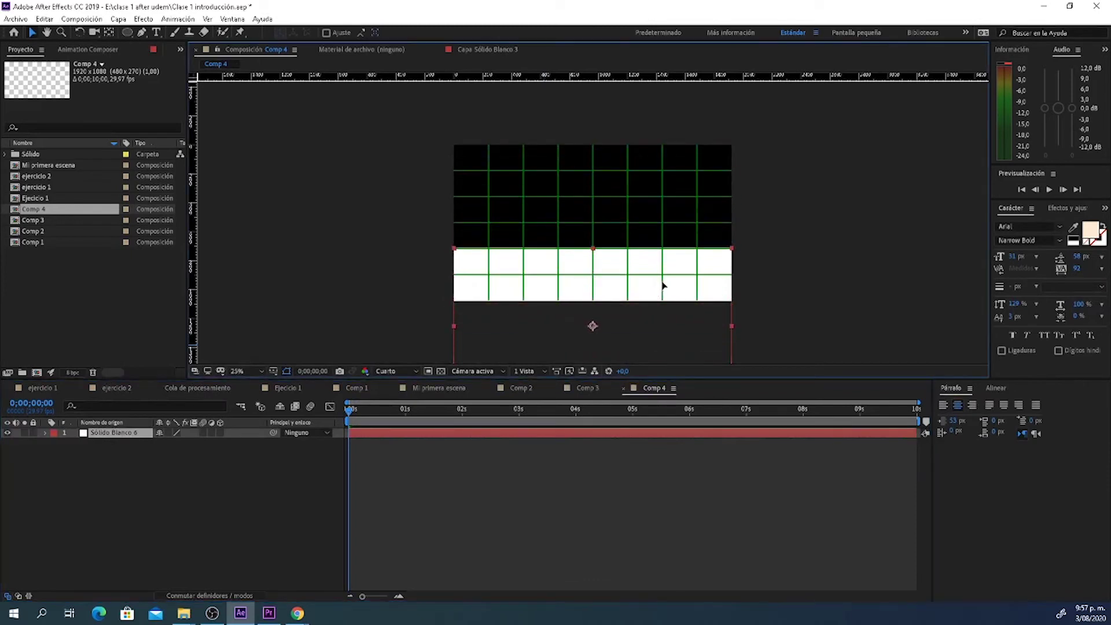
key("F2")
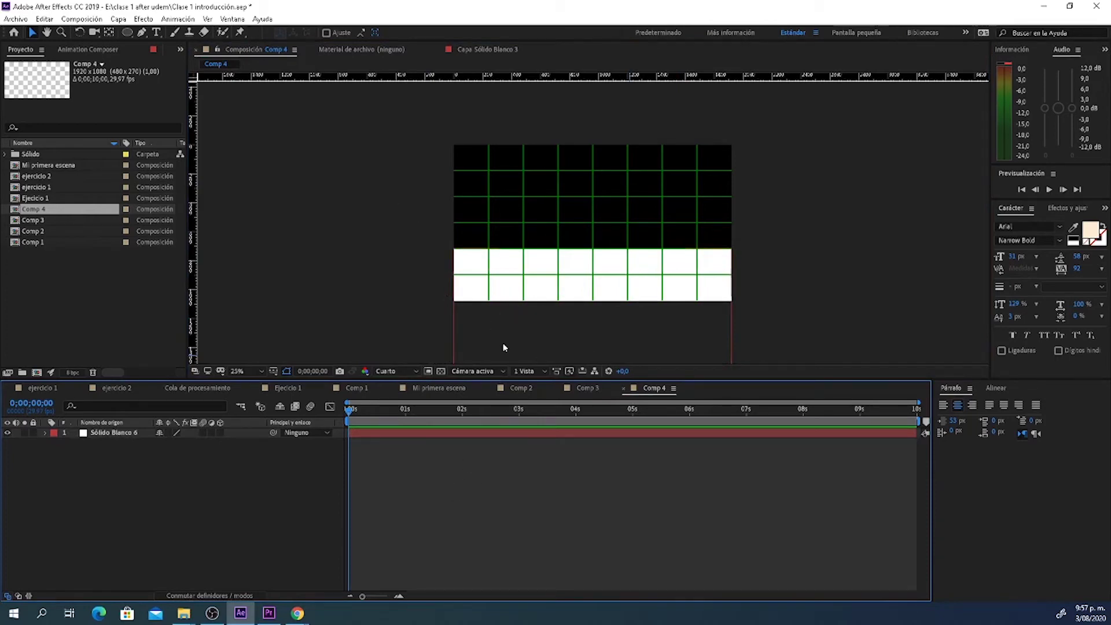
Step: Create a pure red FF0000 solid, 500 by 500, named Sólido Rojo 4
key("ctrl+y")
left_click(523, 379)
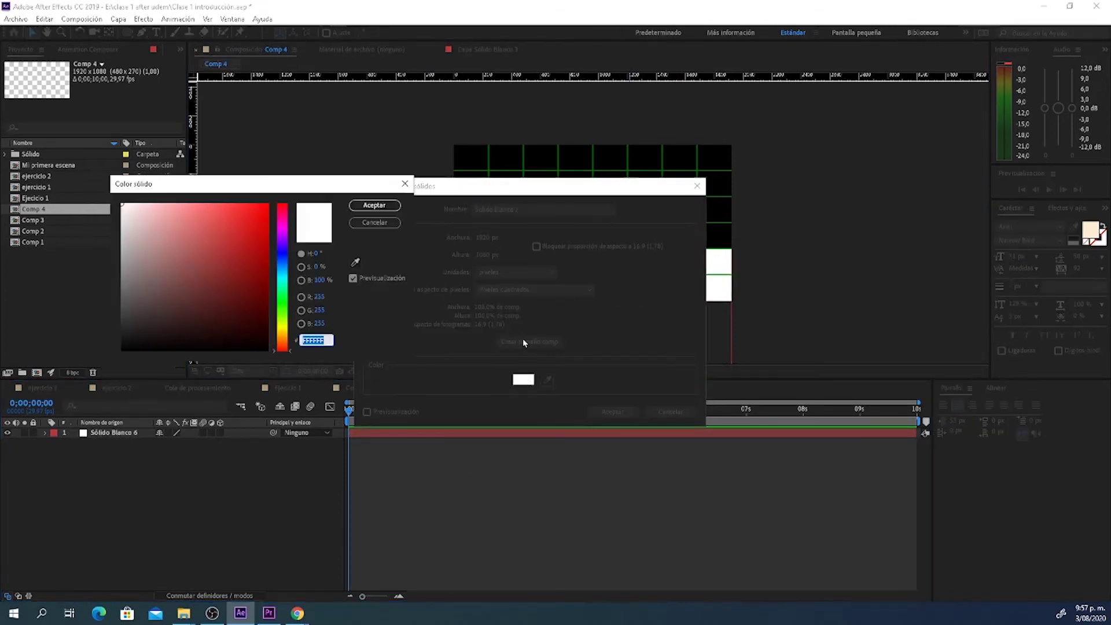
left_click_drag(215, 266, 268, 204)
left_click(375, 206)
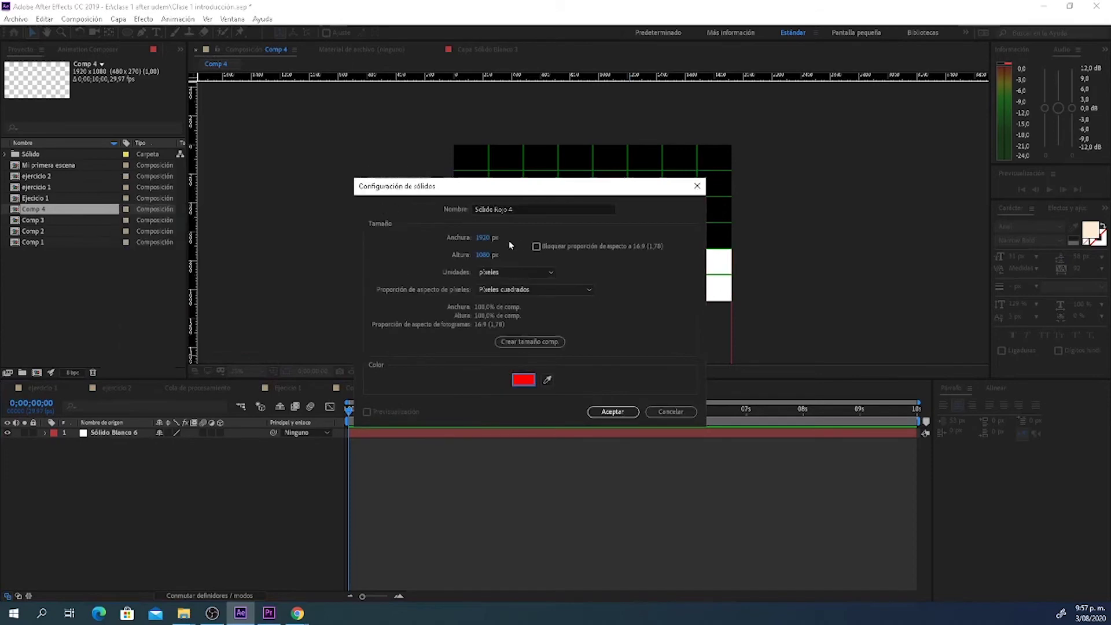
left_click(499, 238)
type("500")
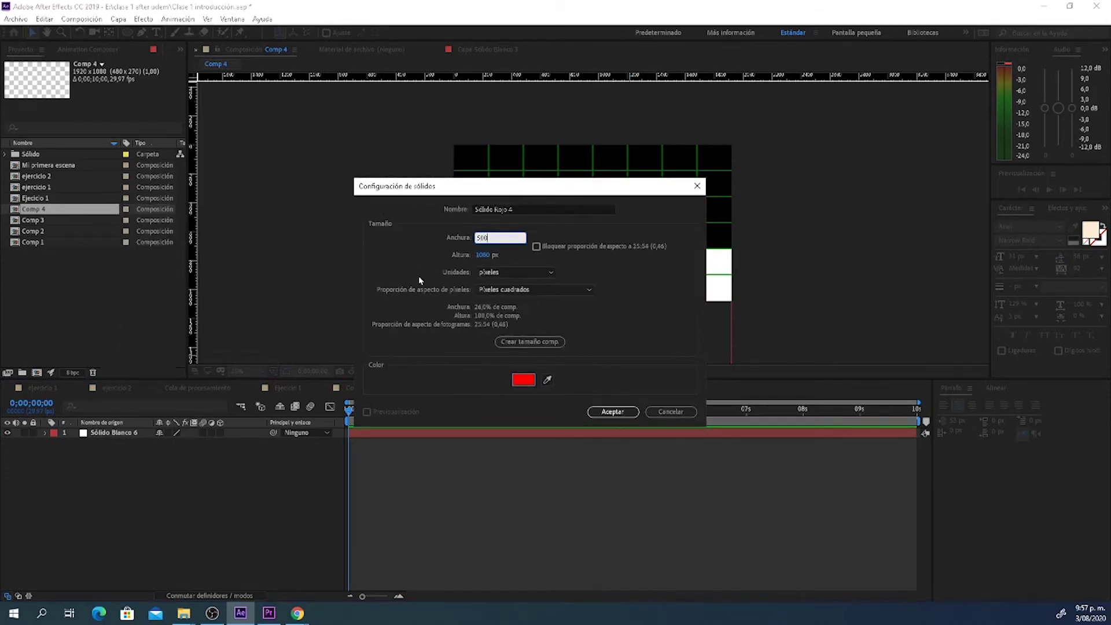
left_click(492, 255)
type("500")
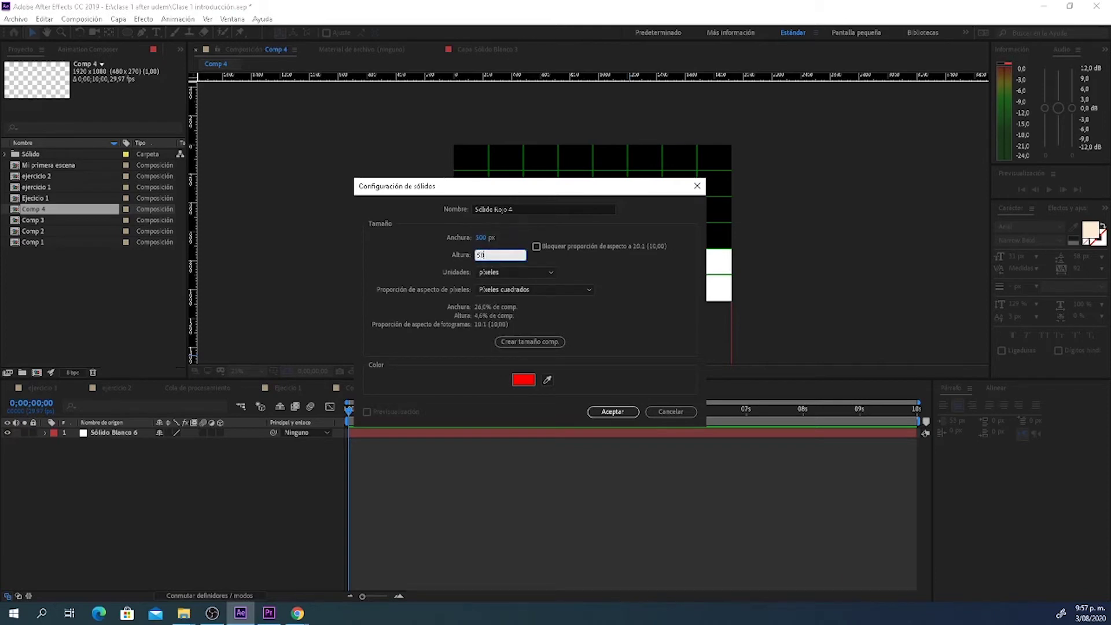
left_click(623, 413)
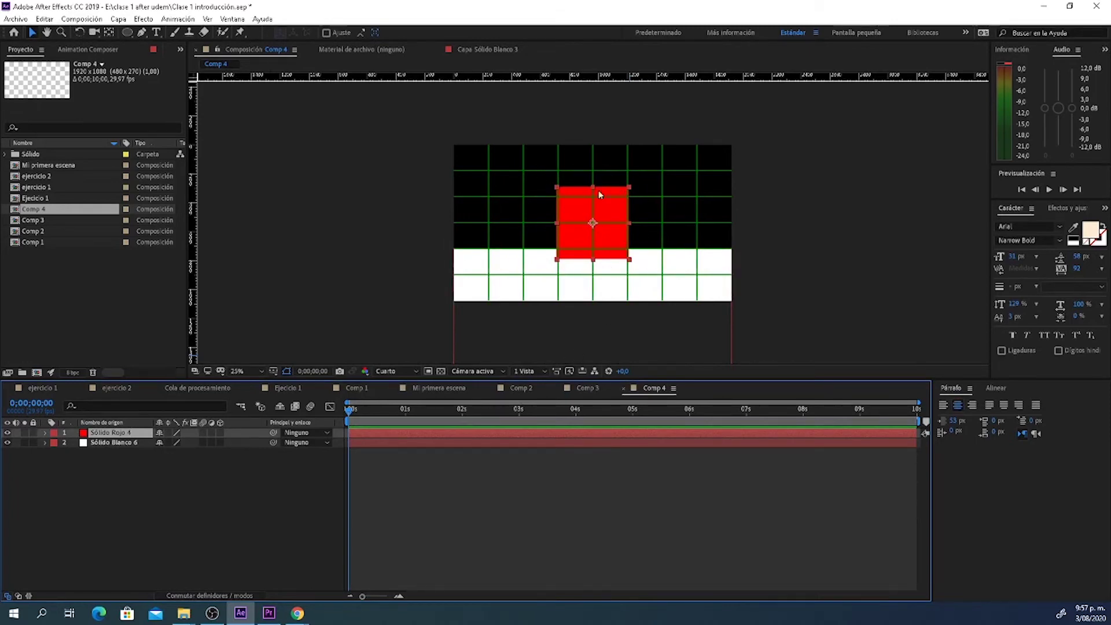
Step: Mask the red solid Sólido Rojo 4 into a circle with the Ellipse tool
left_click(404, 487)
left_click(367, 434)
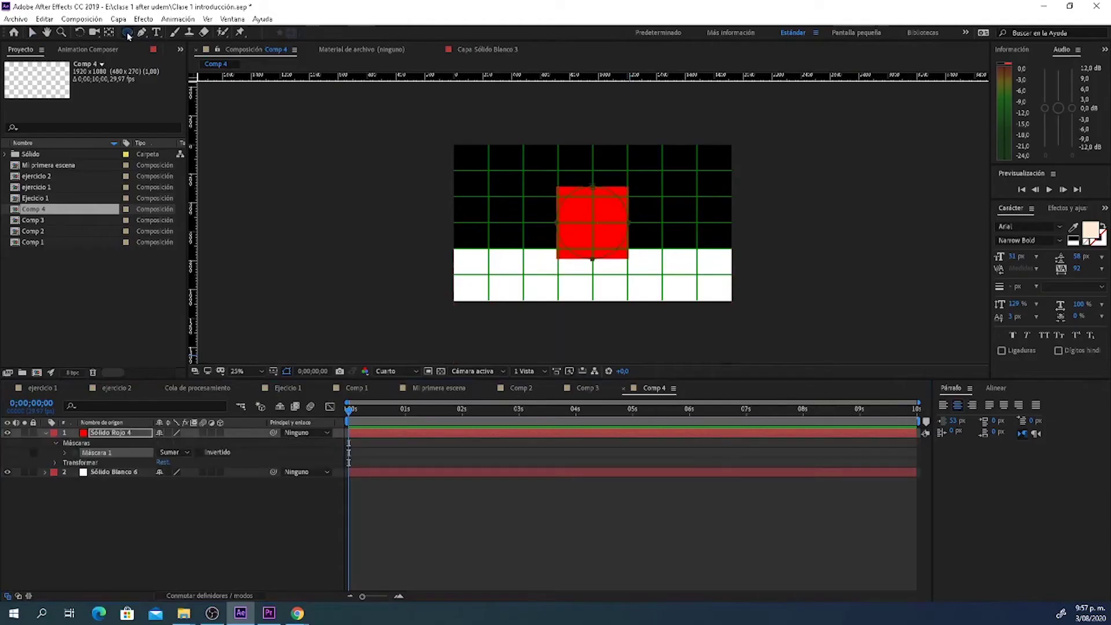
double_click(363, 94)
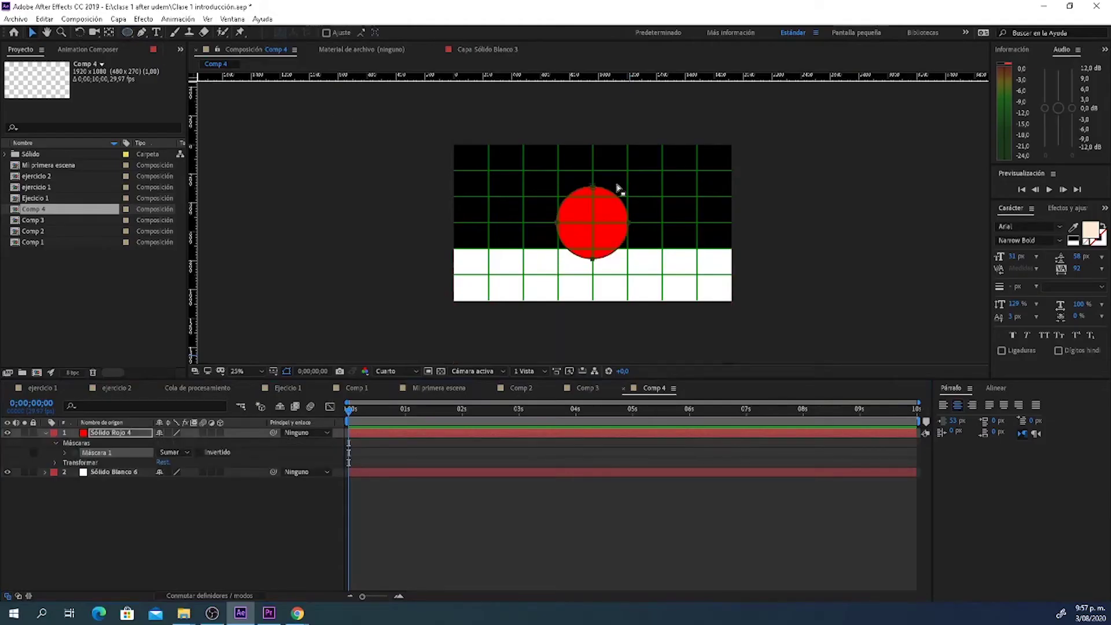
left_click(128, 34)
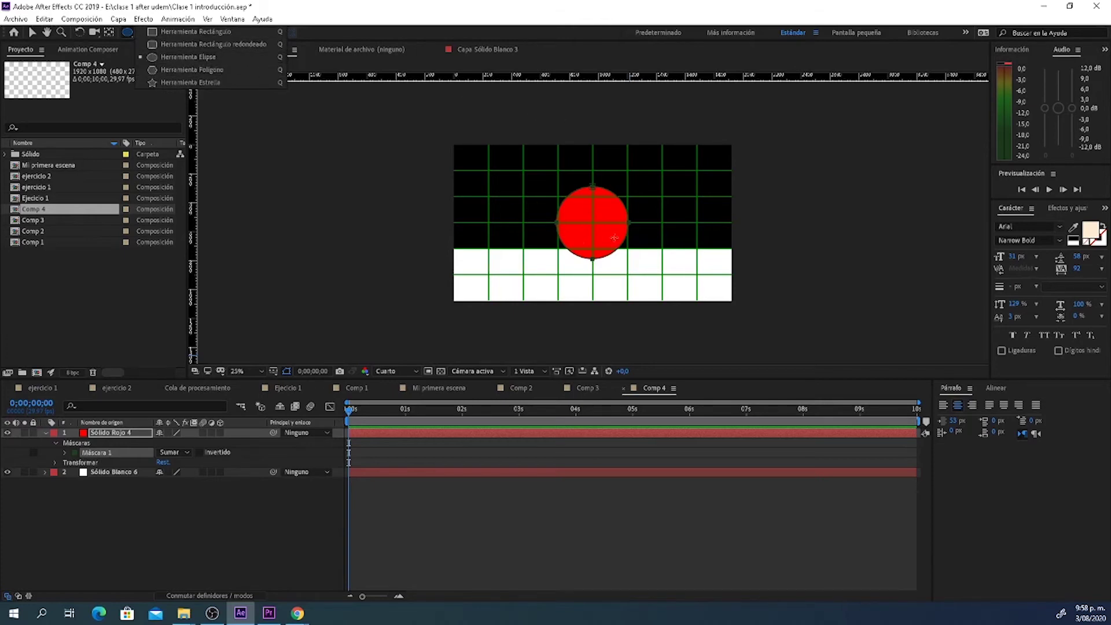
left_click(452, 493)
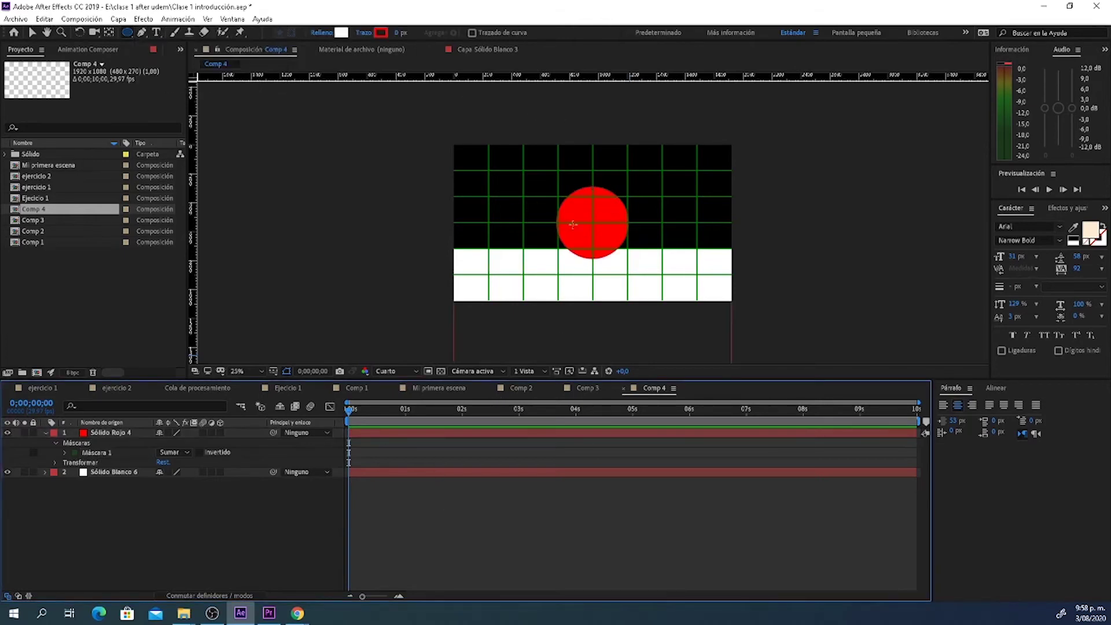
Step: Free-transform the circle mask and shrink it into a small ball at the top-left corner
key("v")
double_click(592, 224)
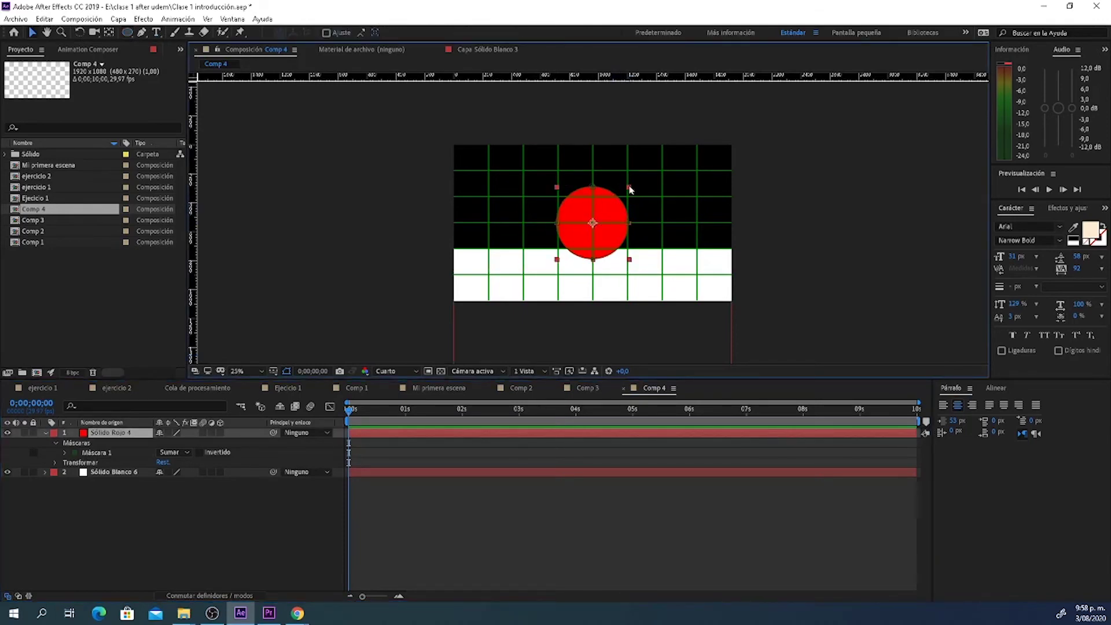
mouse_move(630, 188)
left_mouse_down()
mouse_move(604, 217)
mouse_move(462, 155)
left_mouse_up()
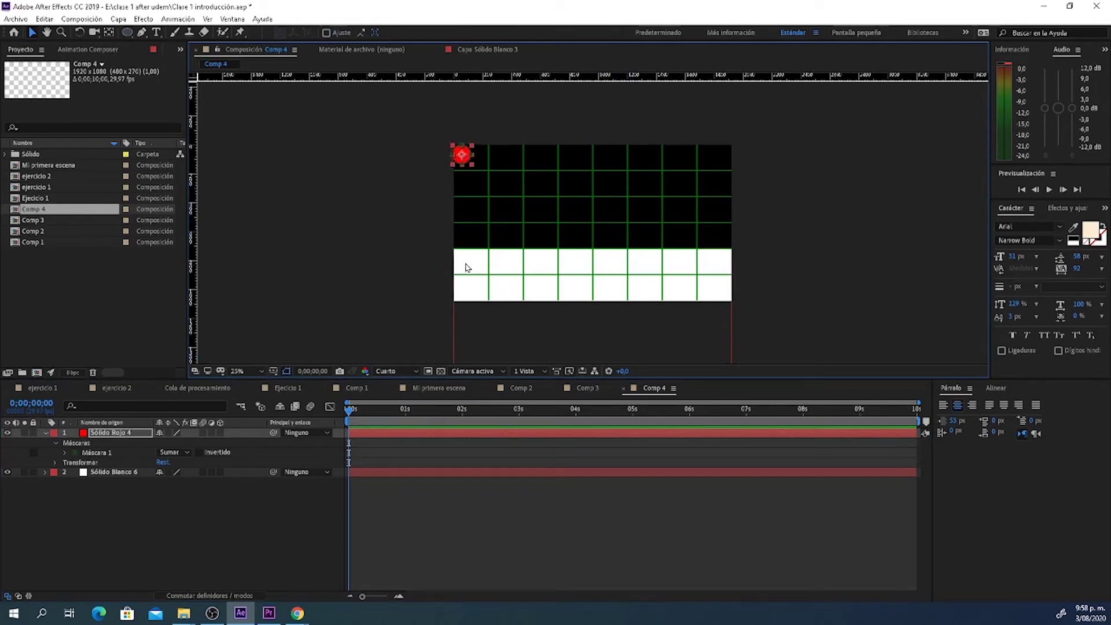
Step: Keyframe the ball's Position so it slides diagonally onto the white ground by 5 seconds, then preview
key("p")
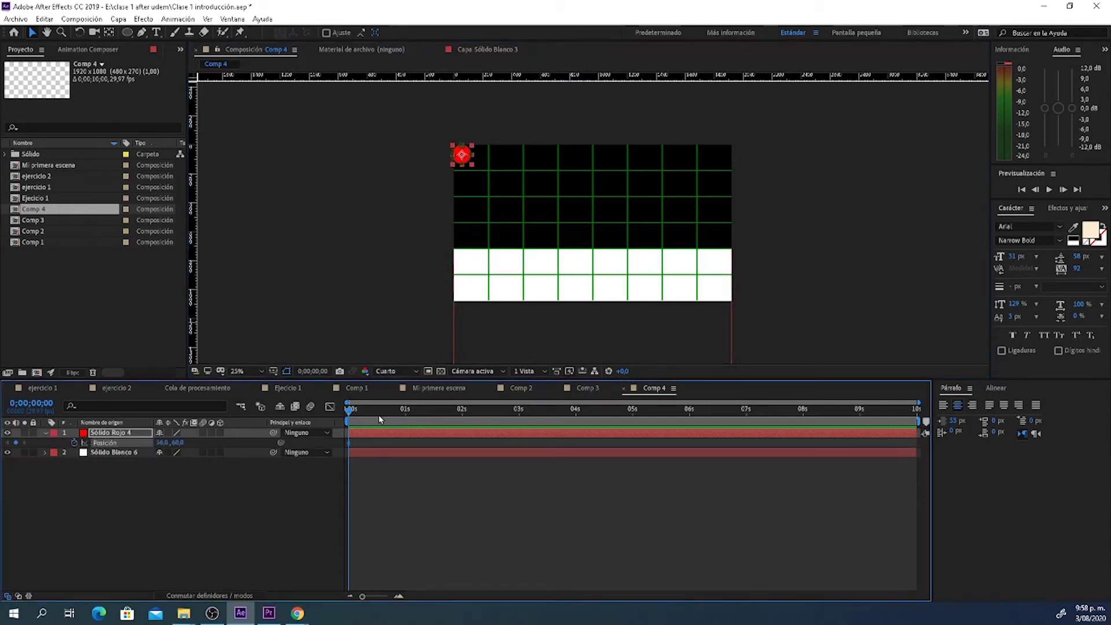
left_click(633, 417)
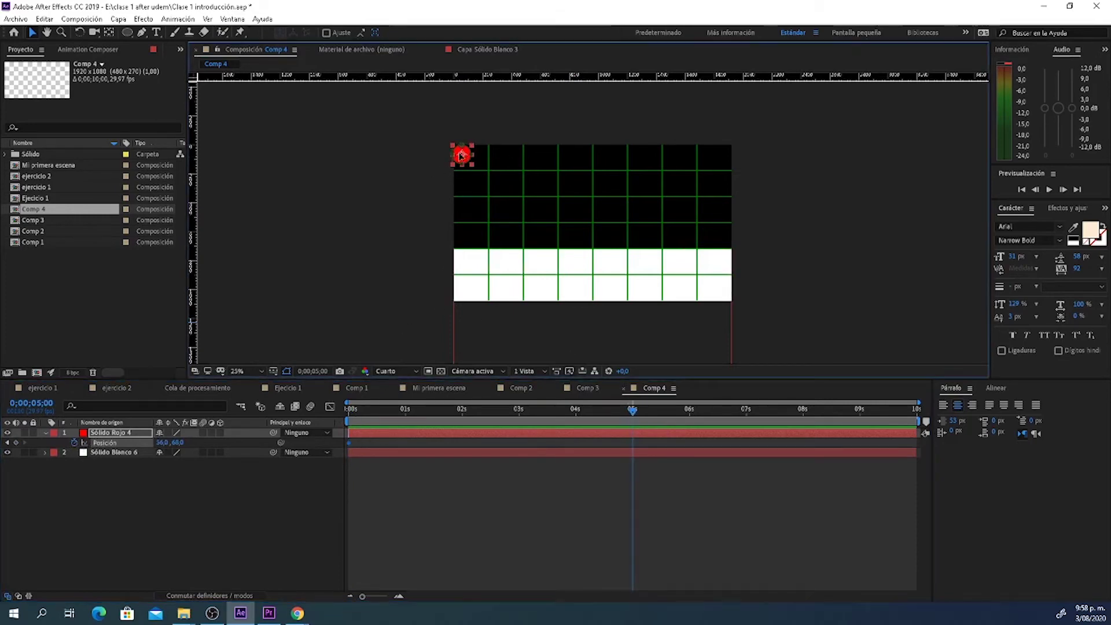
mouse_move(466, 161)
left_mouse_down()
mouse_move(717, 245)
mouse_move(716, 267)
left_mouse_up()
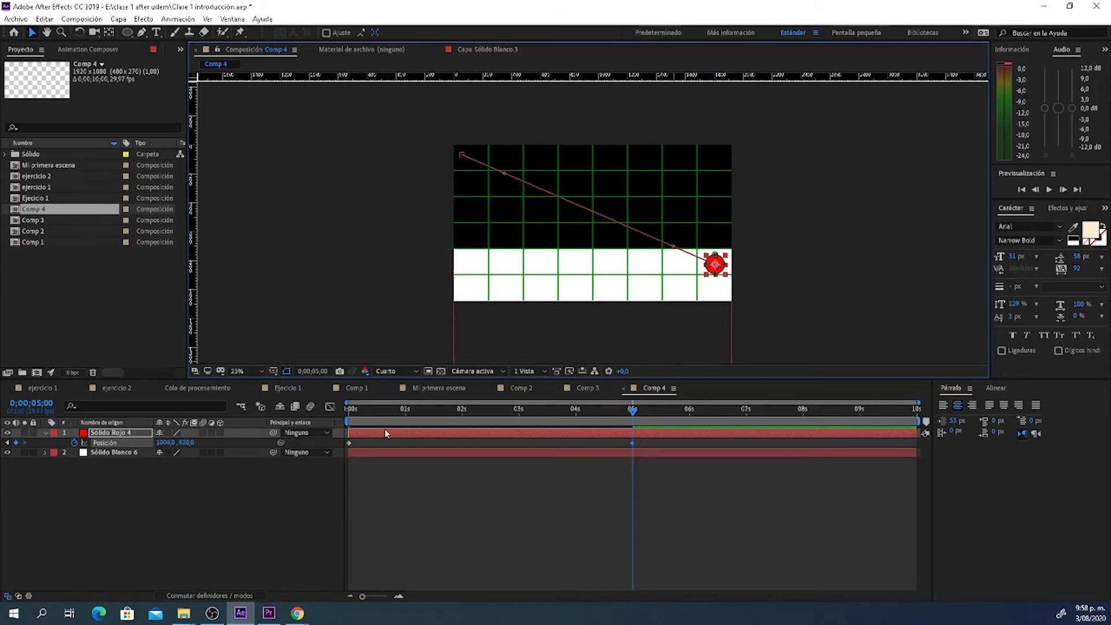
key("space")
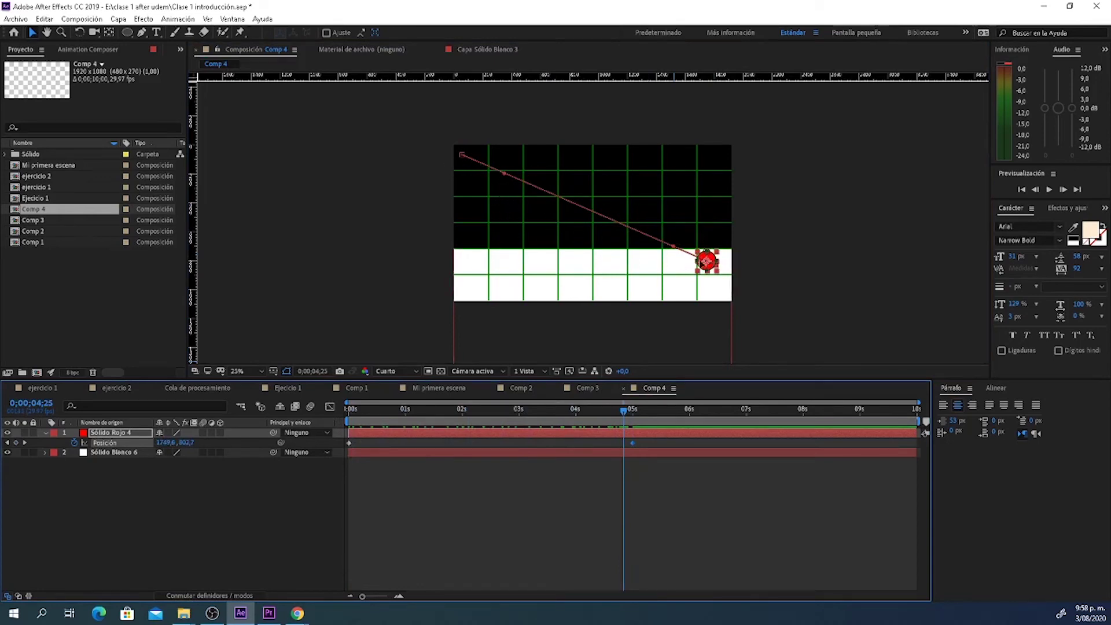
Step: Nudge the ball's 5-second end position slightly lower, to about 1000,0, 840,0 on the ground
left_click(581, 489)
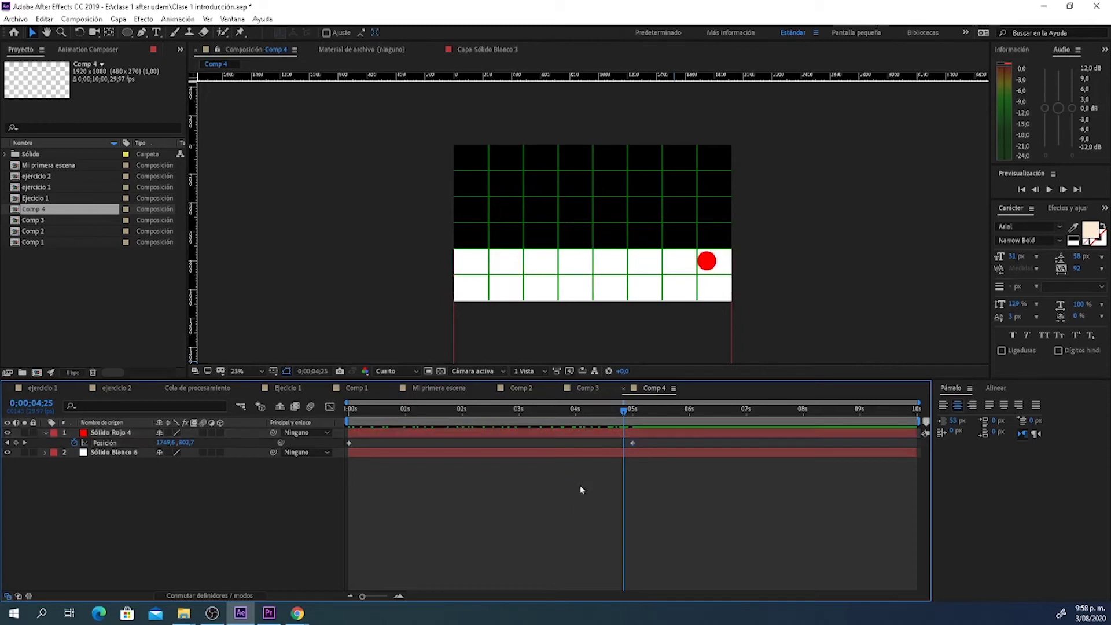
left_click_drag(626, 414, 349, 415)
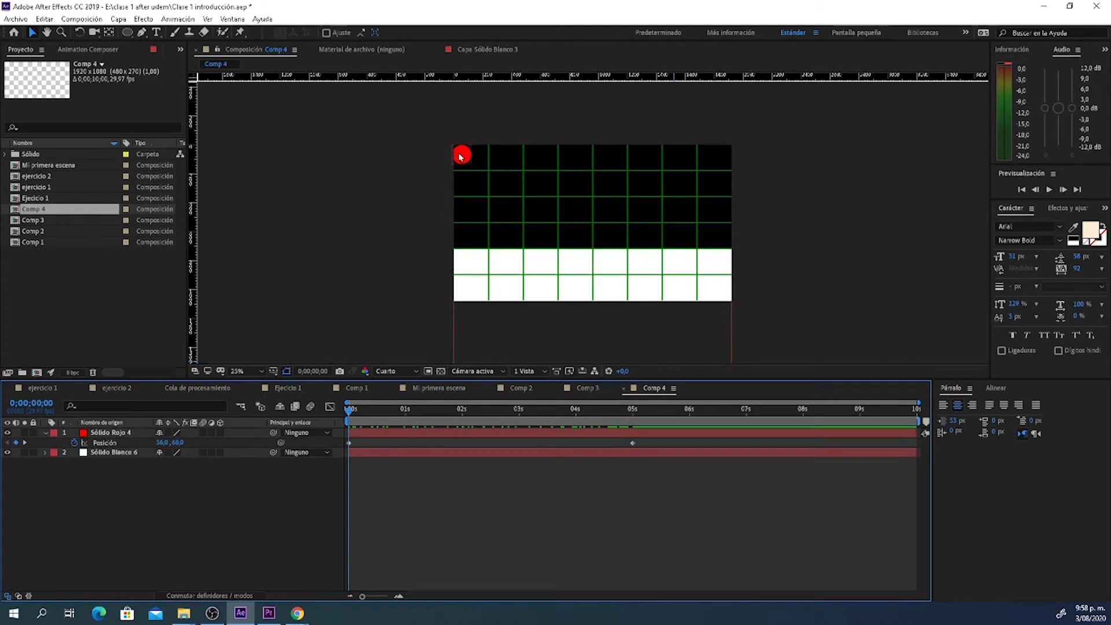
left_click_drag(351, 412, 633, 411)
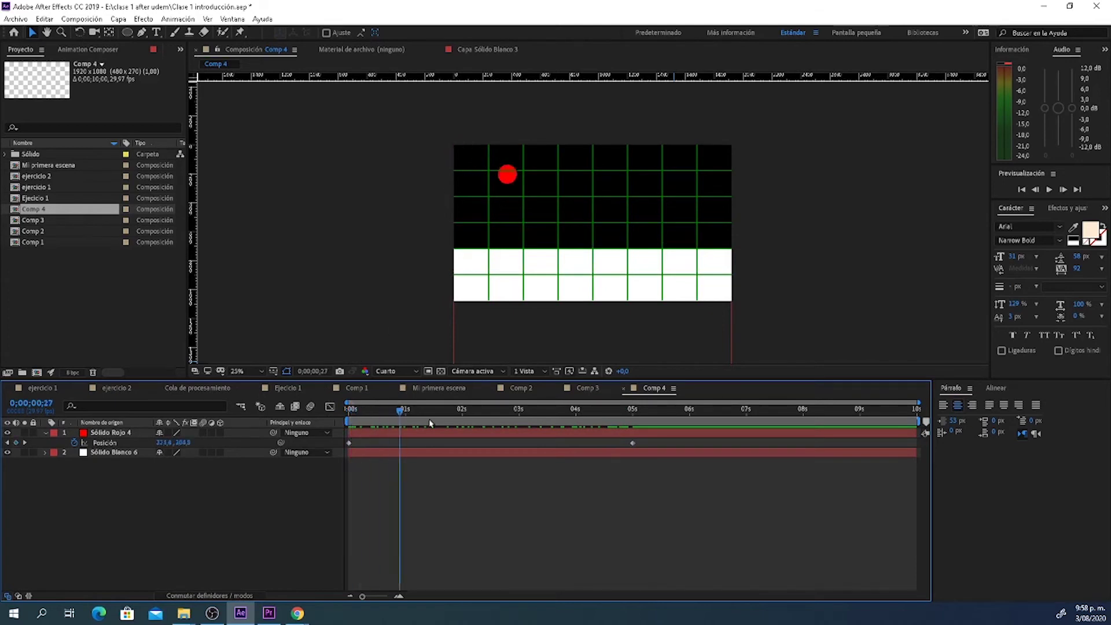
left_click(711, 268)
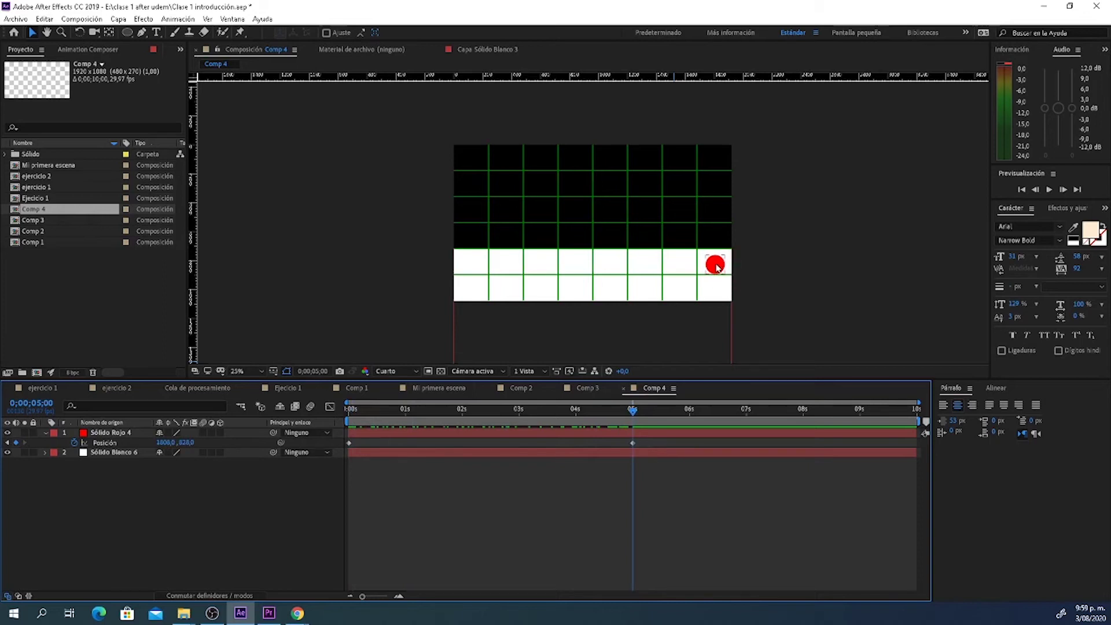
left_click_drag(718, 267, 716, 267)
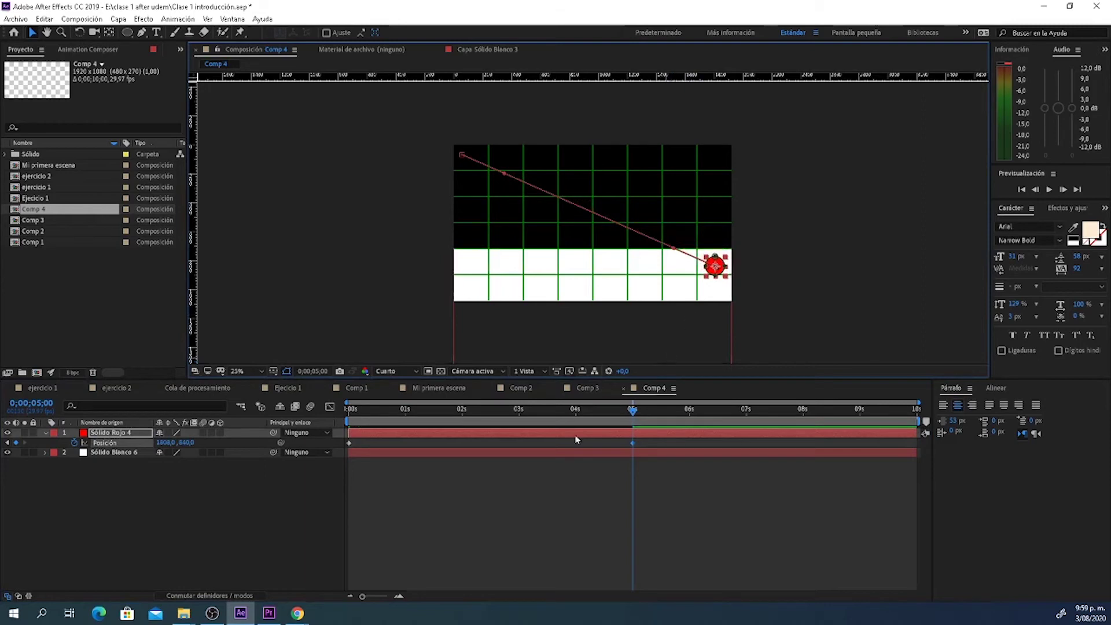
left_click(635, 440)
mouse_move(633, 409)
left_mouse_down()
mouse_move(373, 438)
mouse_move(409, 444)
left_mouse_up()
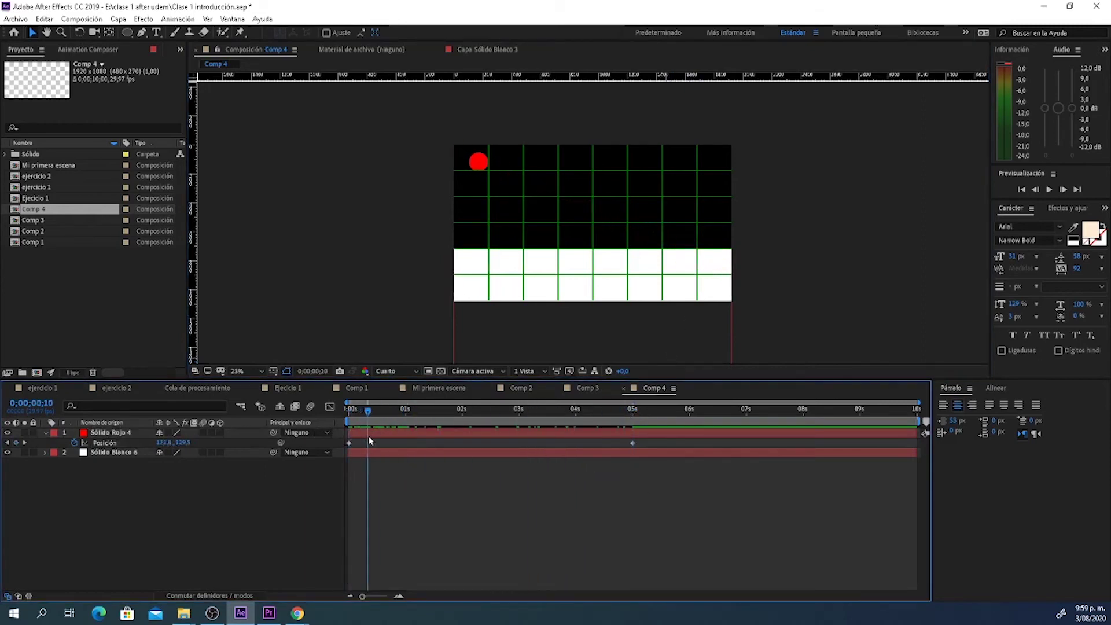
Step: Land the ball on the ground at 1 second (366,4, 830,4) and curve its path into a first bounce
key("Page_Up")
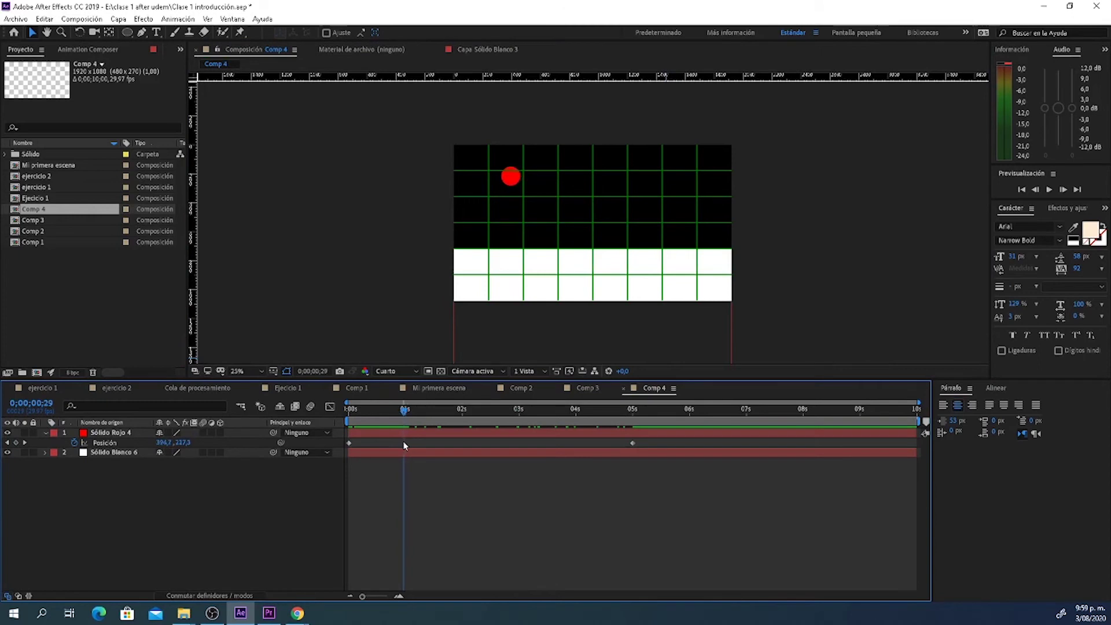
left_click_drag(510, 180, 508, 267)
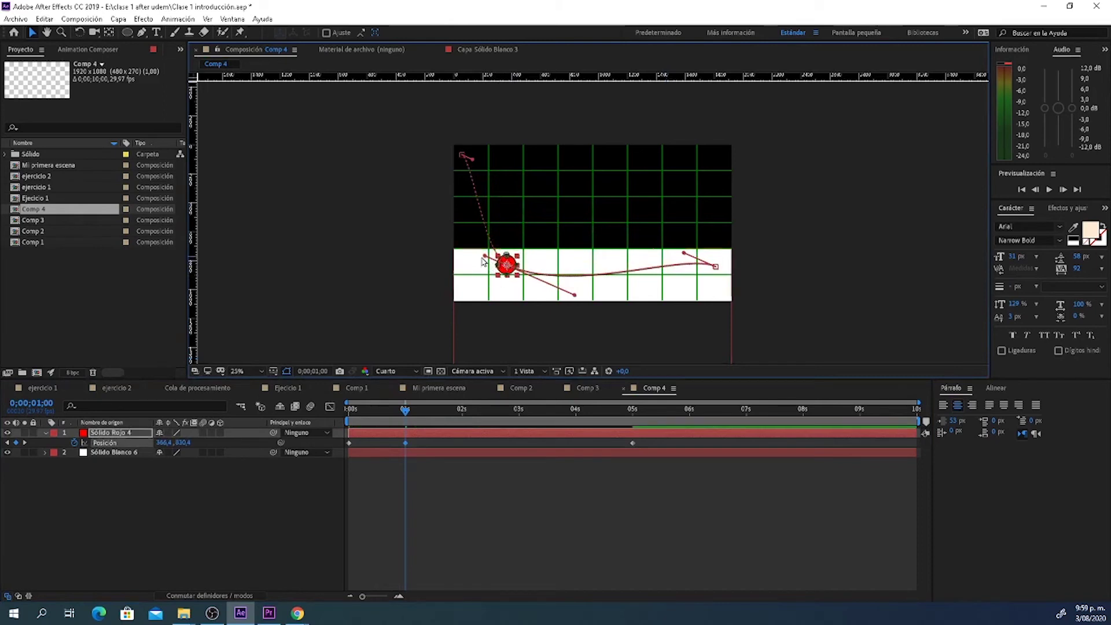
mouse_move(485, 257)
left_mouse_down()
mouse_move(539, 232)
mouse_move(486, 155)
left_mouse_up()
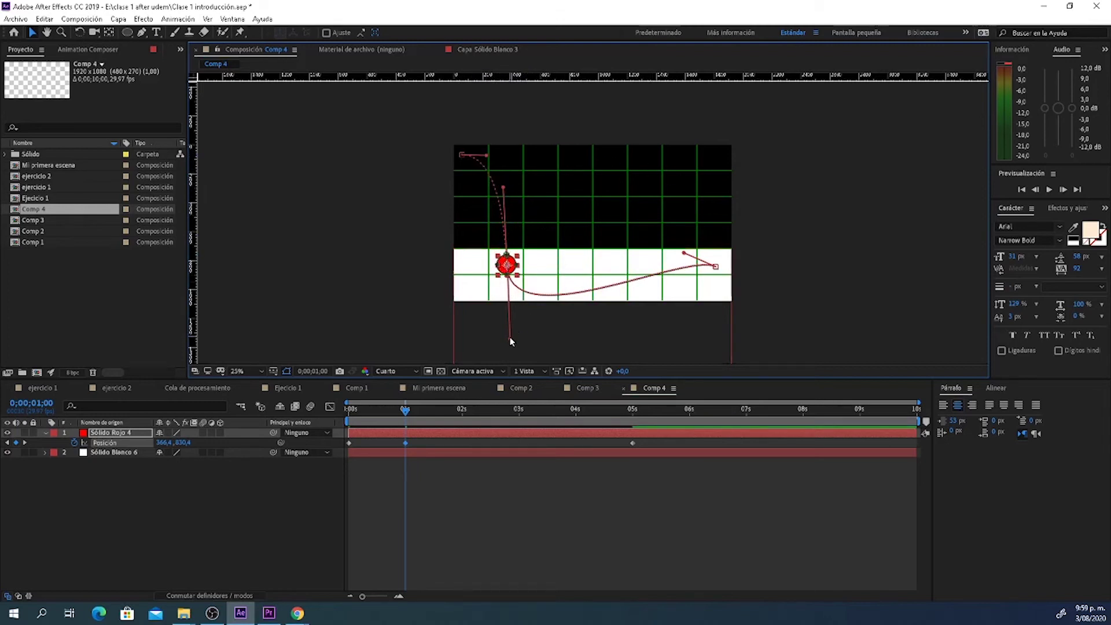
mouse_move(510, 339)
left_mouse_down()
mouse_move(581, 310)
mouse_move(567, 140)
mouse_move(521, 124)
mouse_move(498, 87)
mouse_move(522, 64)
left_mouse_up()
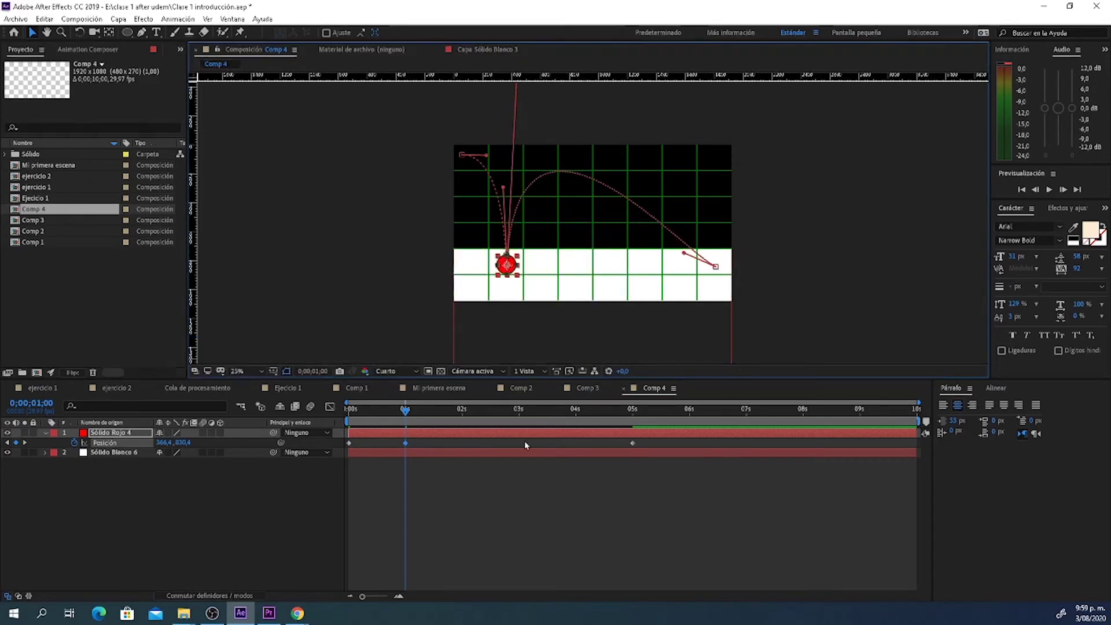
left_click_drag(409, 406, 463, 416)
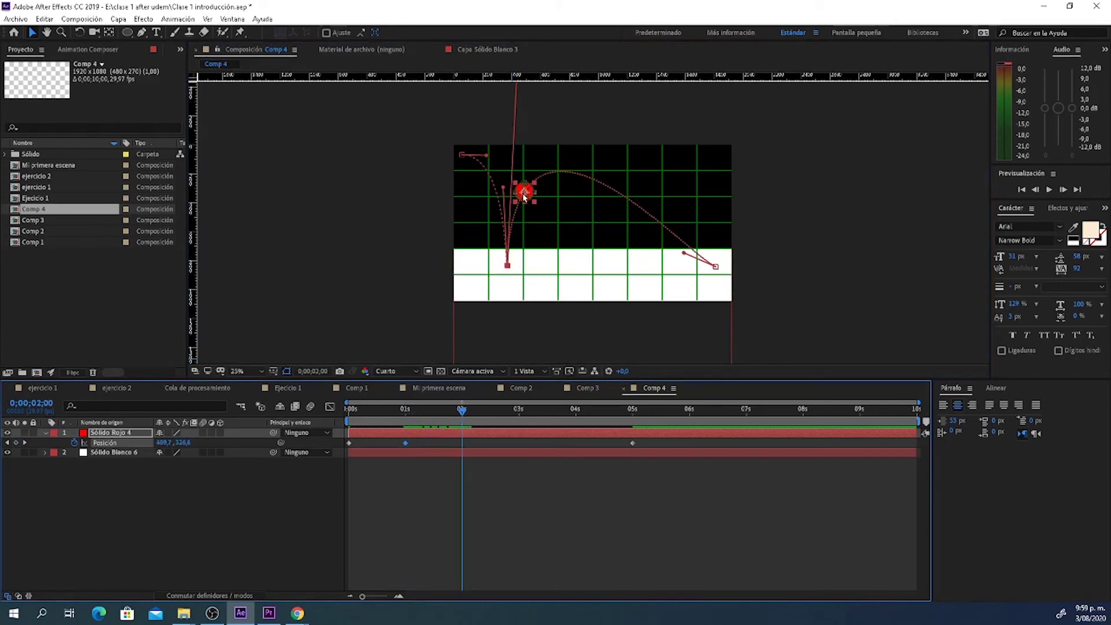
Step: Land the ball on the ground at 2 seconds and pull the Bezier handle up so the path arcs afterward
left_click_drag(525, 196, 562, 261)
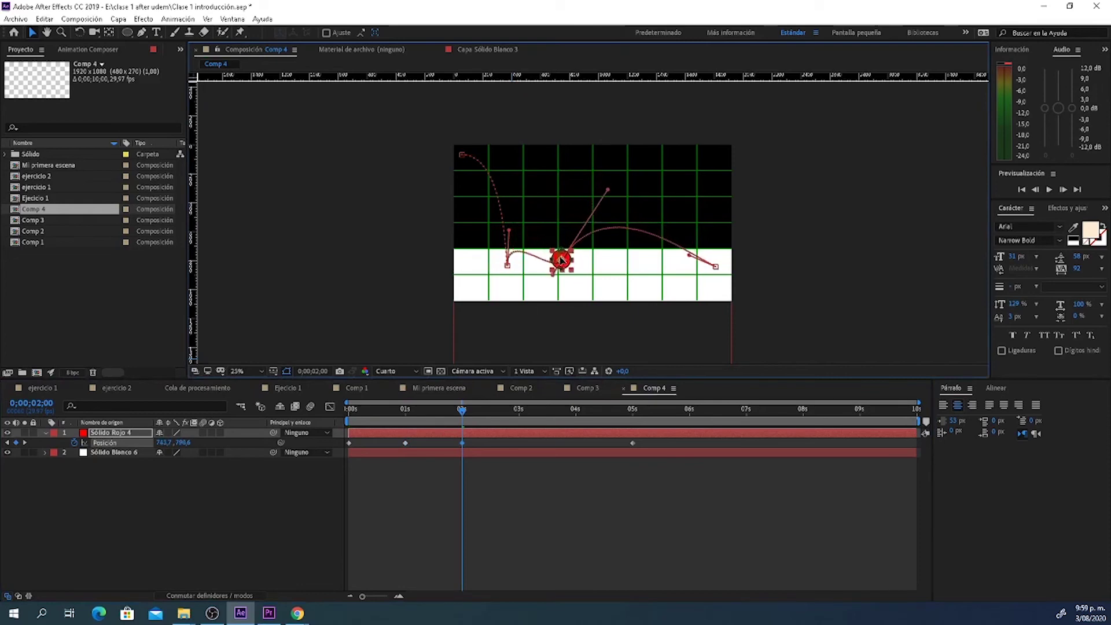
left_click_drag(562, 261, 529, 74)
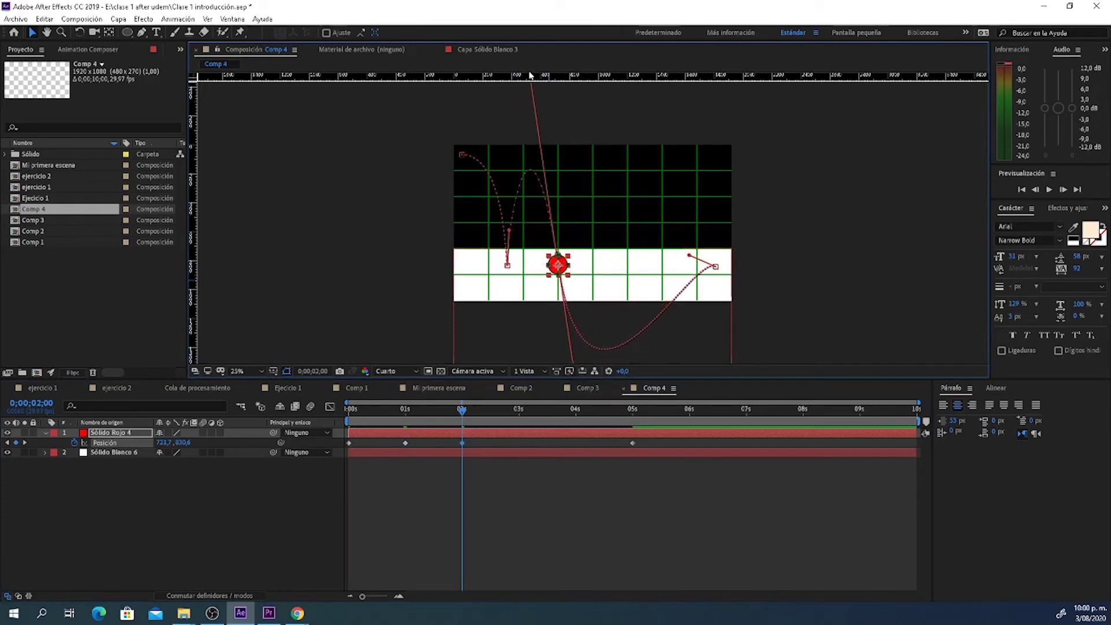
left_click_drag(615, 294, 615, 187)
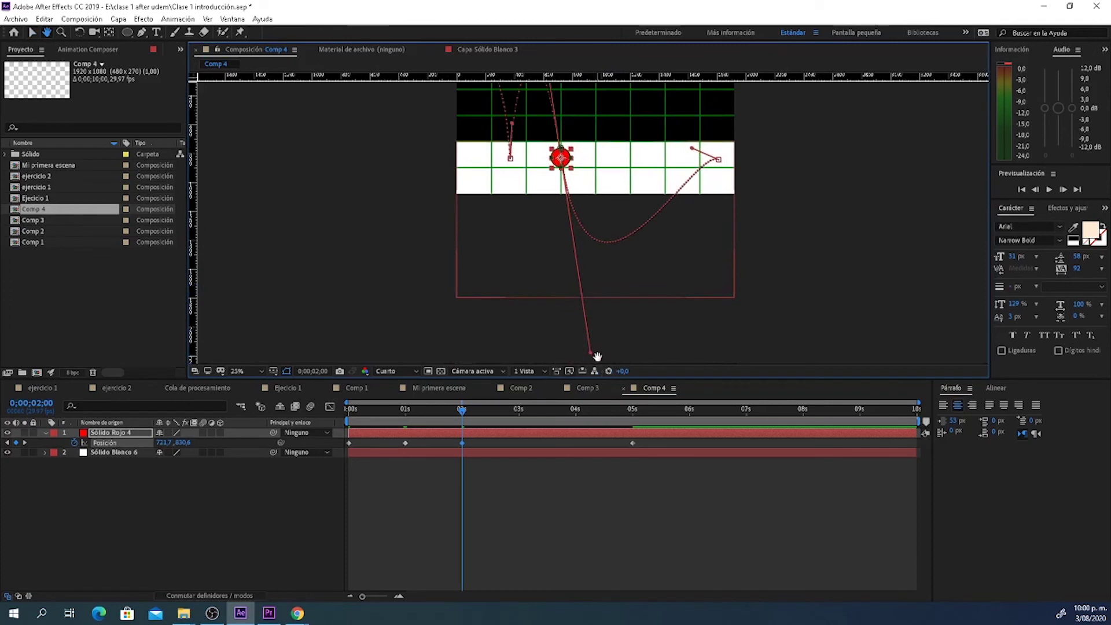
left_click_drag(590, 351, 622, 86)
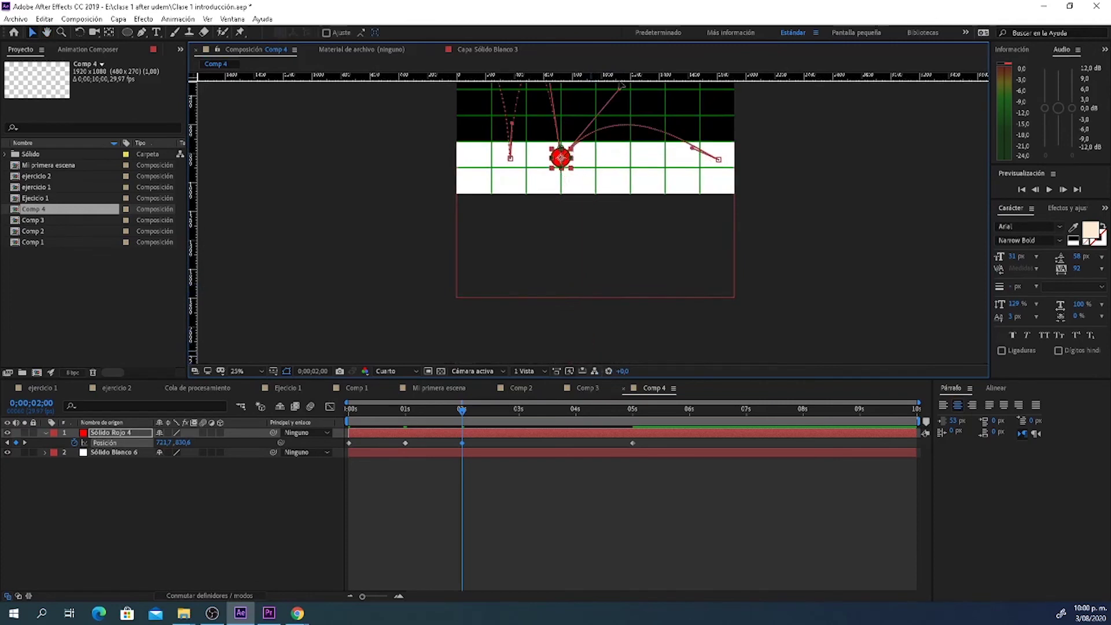
left_click_drag(634, 154, 599, 288)
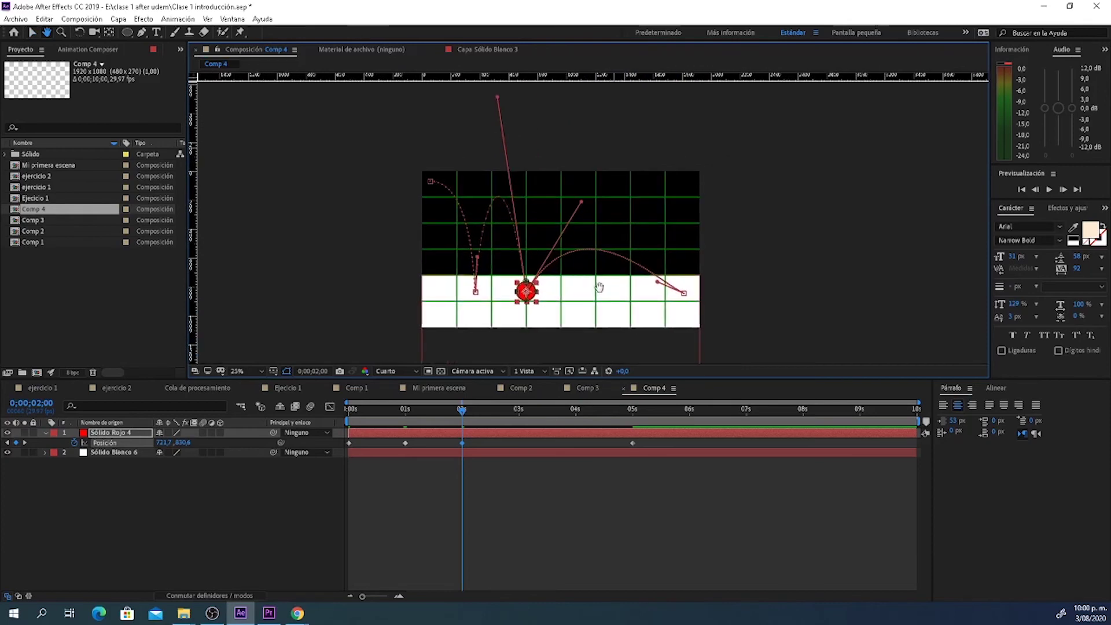
left_click(458, 427)
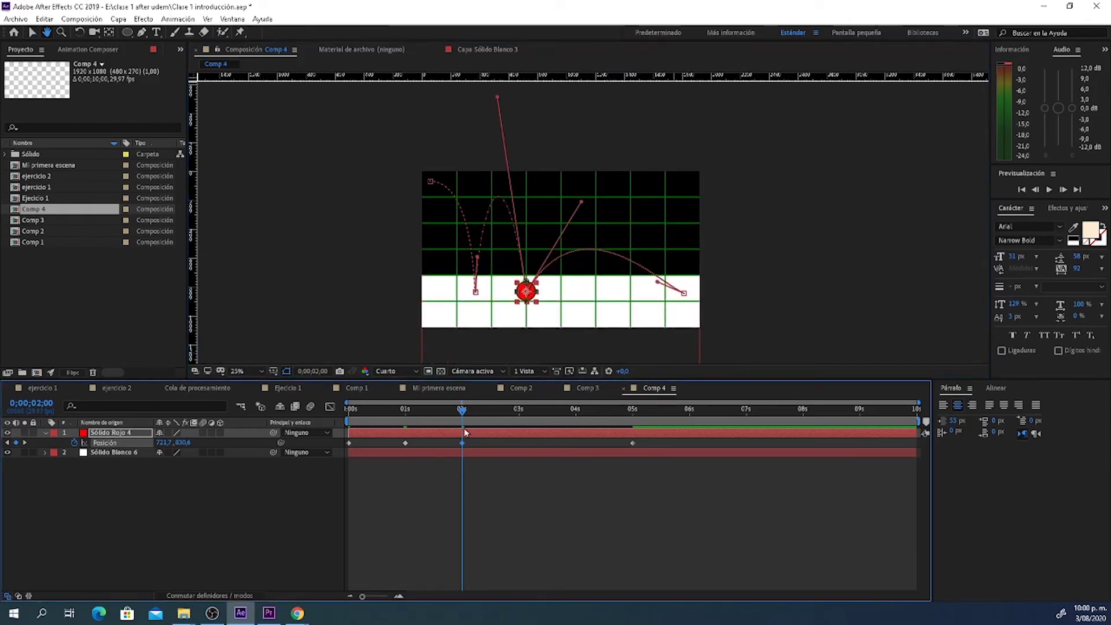
Step: Rewind to the start and preview the bouncing animation so far
key("v")
left_click_drag(456, 412, 253, 422)
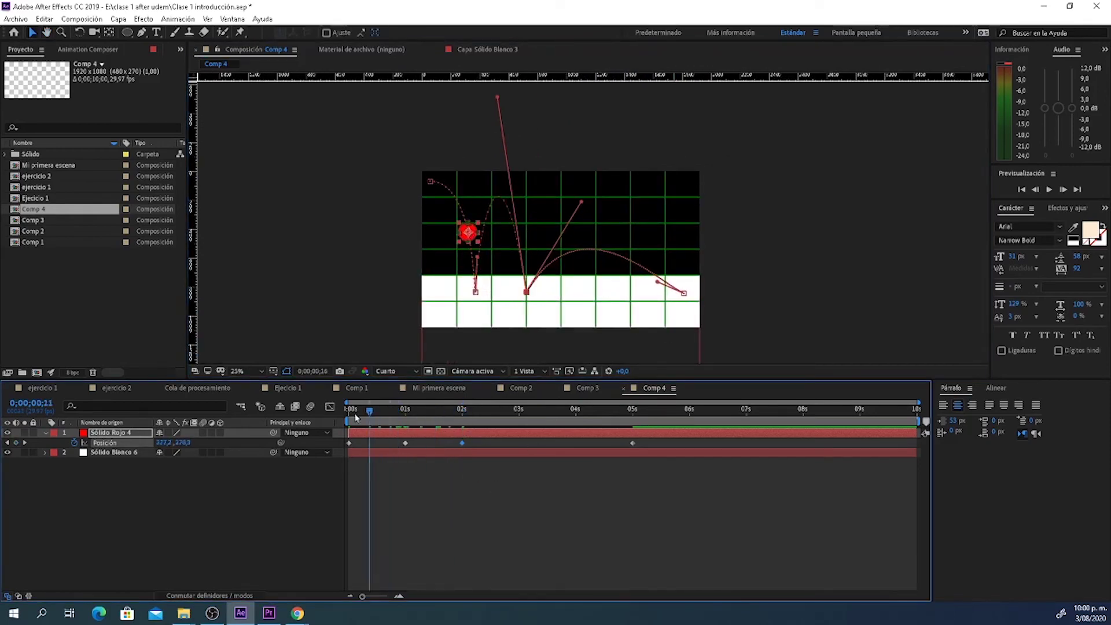
key("space")
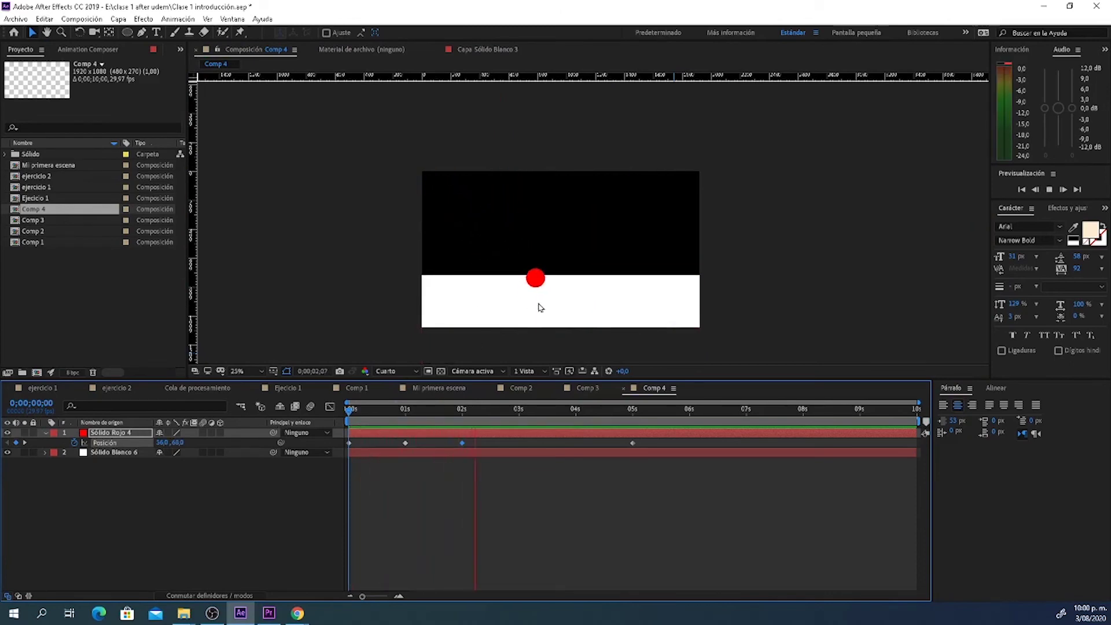
key("space")
Step: Add ground Position keyframes at 3 seconds and 3;23, curving the third bounce lower
left_click_drag(477, 412, 520, 425)
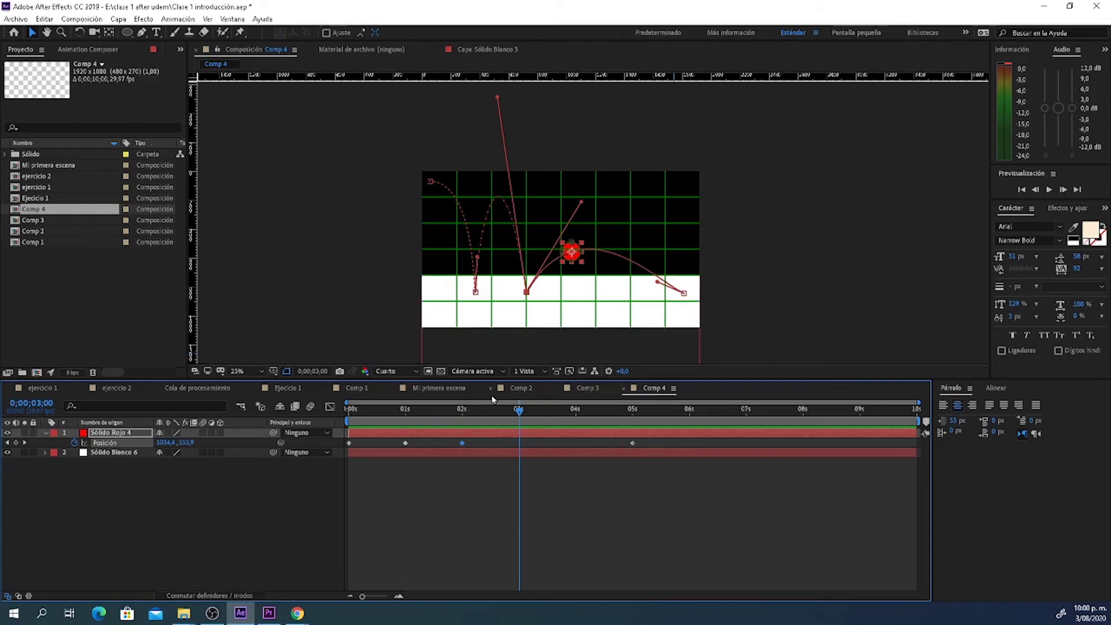
mouse_move(573, 255)
left_mouse_down()
mouse_move(570, 293)
mouse_move(542, 141)
left_mouse_up()
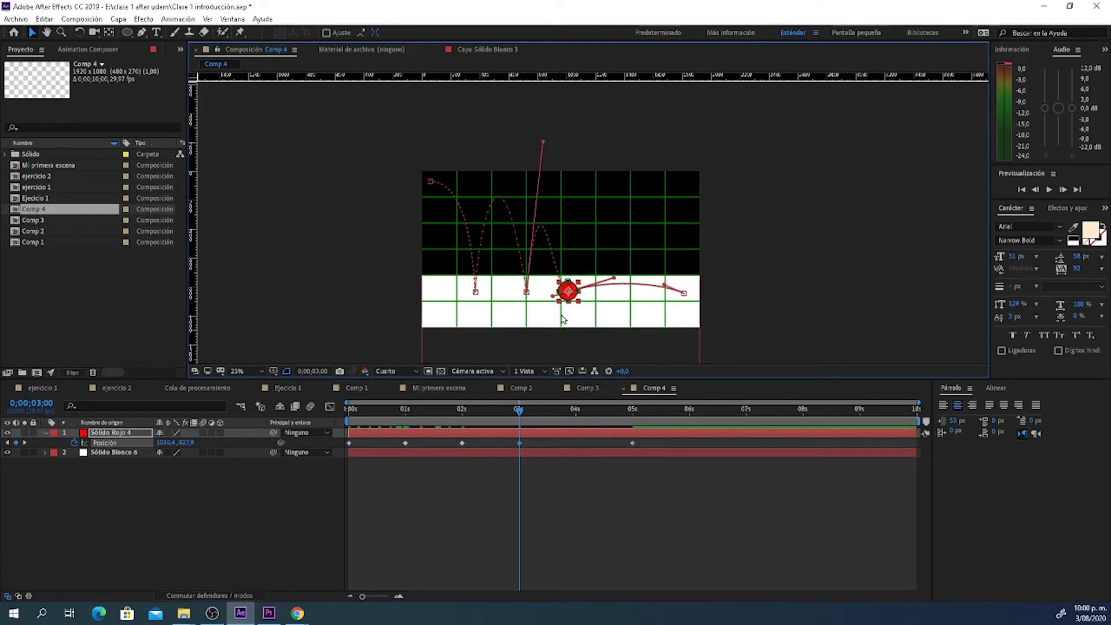
left_click_drag(554, 297, 566, 271)
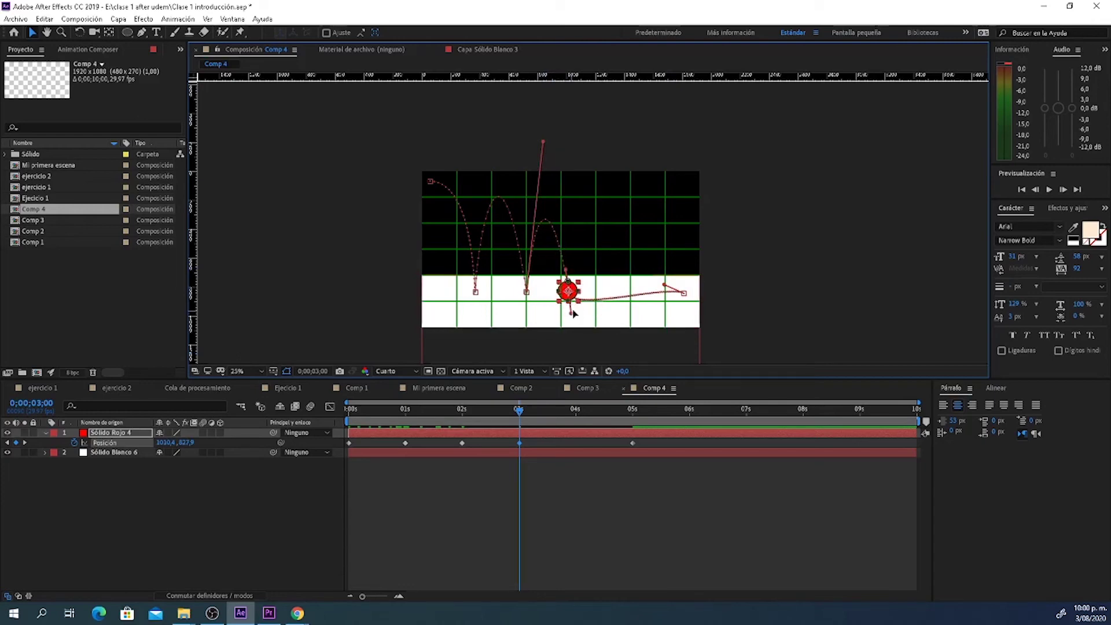
left_click_drag(573, 313, 600, 203)
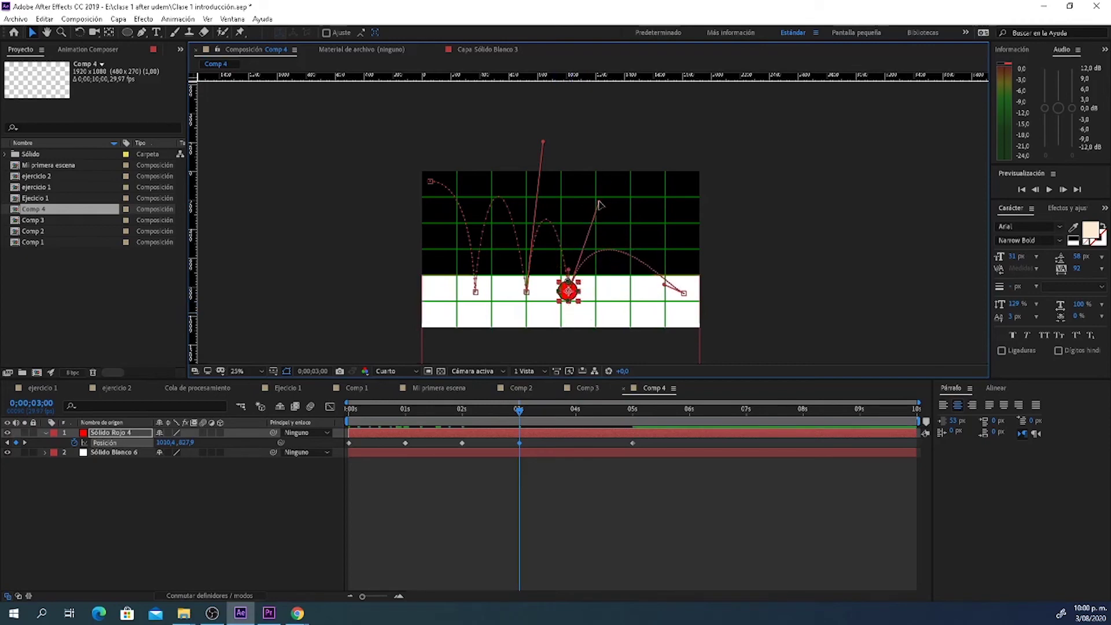
left_click_drag(519, 427, 565, 426)
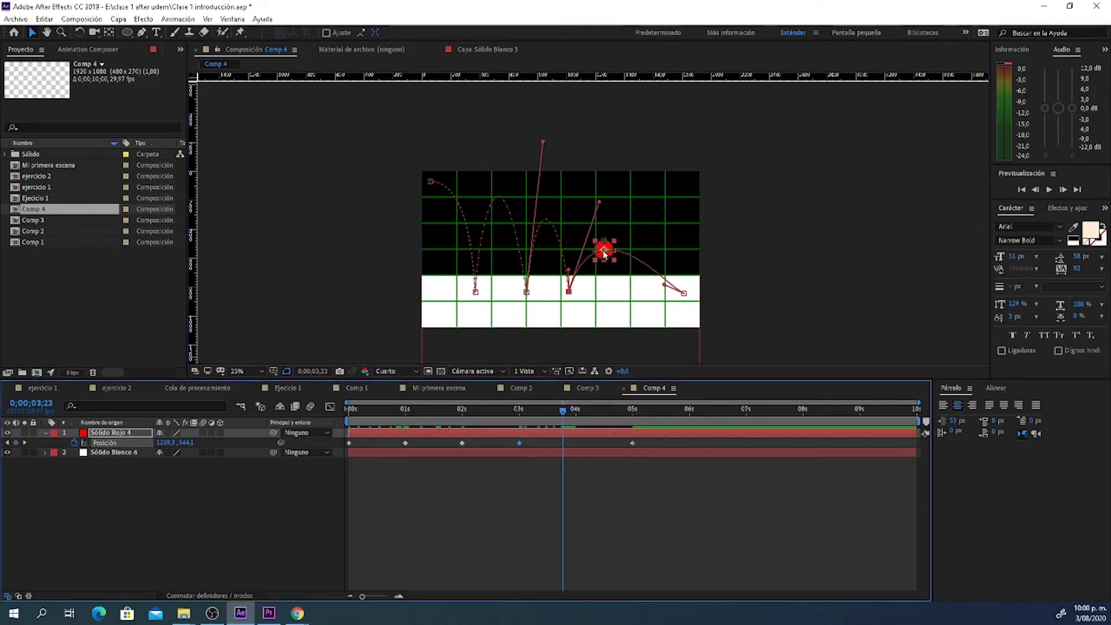
left_click_drag(605, 253, 621, 292)
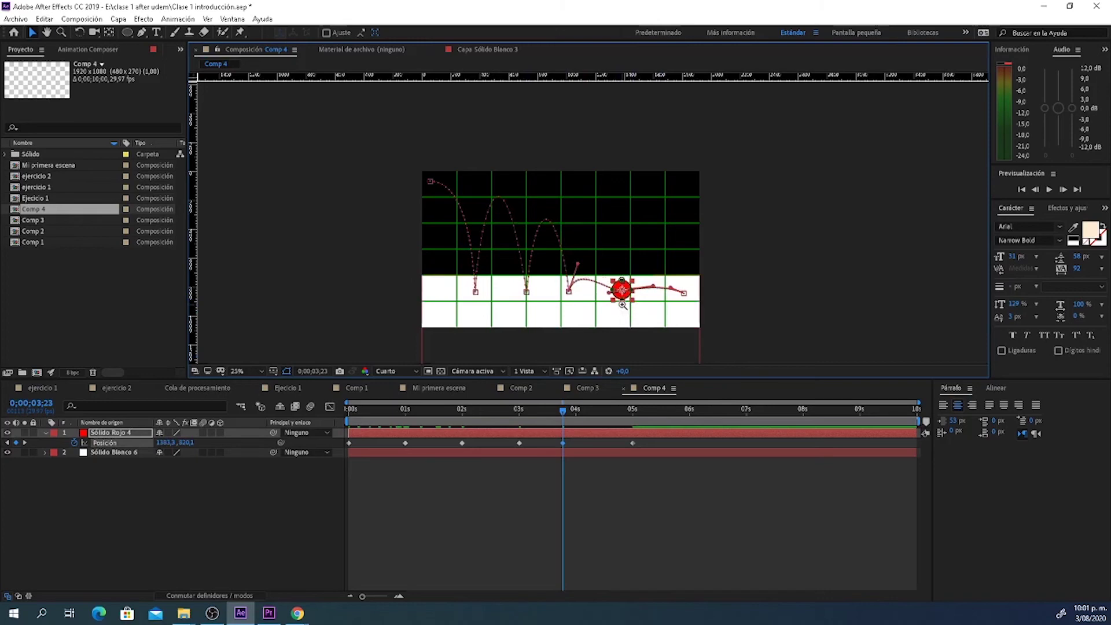
Step: Adjust the Bezier handles near the final bounces so the path after 3;23 flattens into a low arc
scroll(606, 311, "up", 2)
left_click_drag(545, 202, 658, 262)
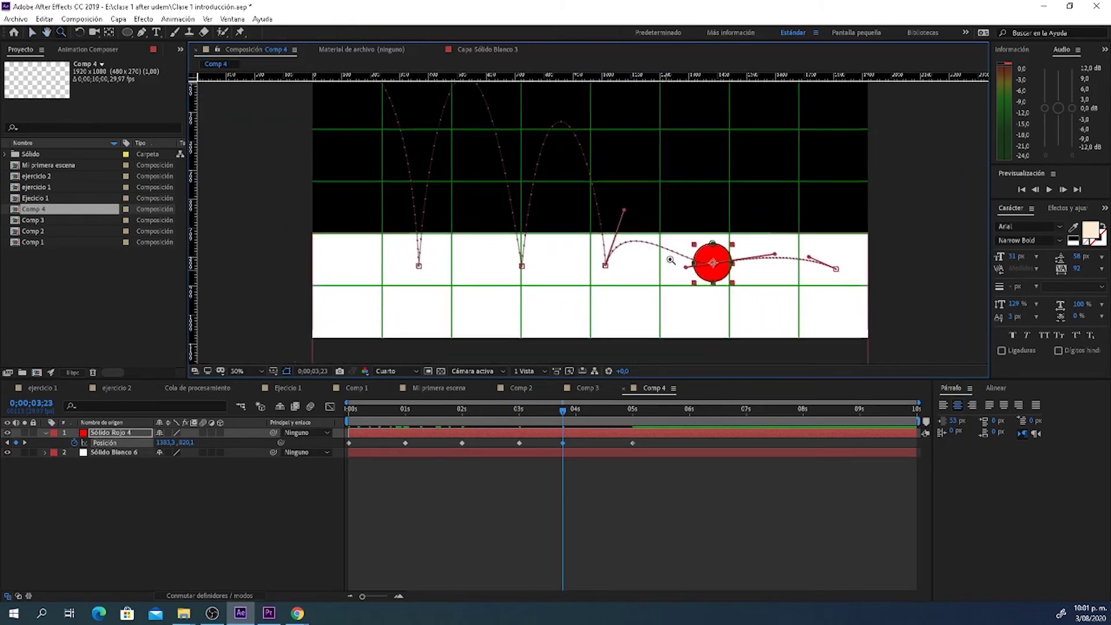
key("v")
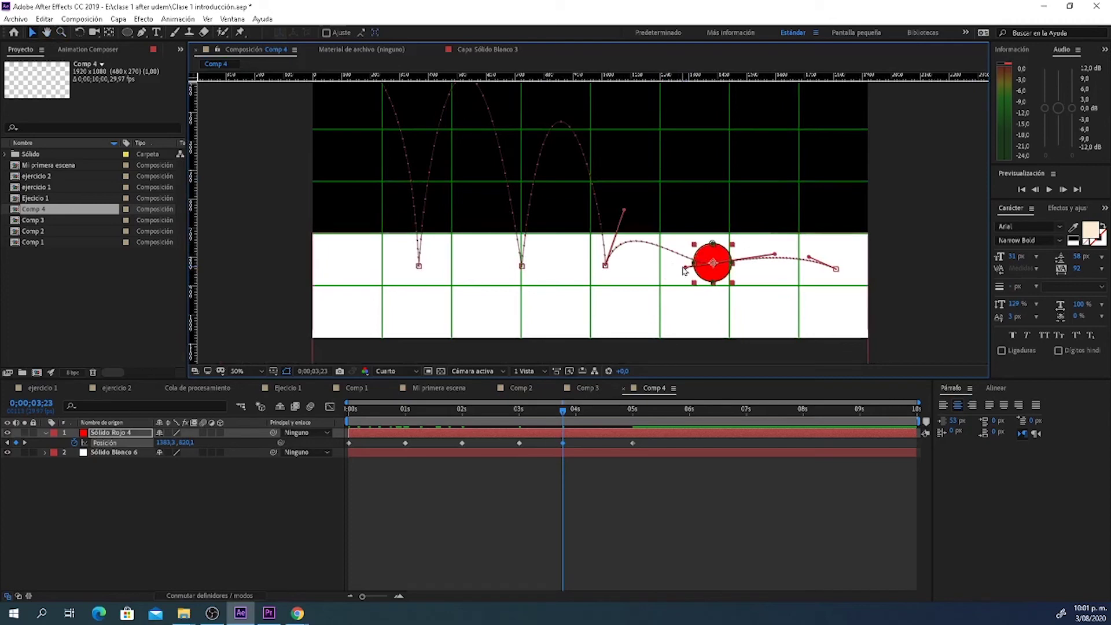
left_click_drag(684, 269, 654, 138)
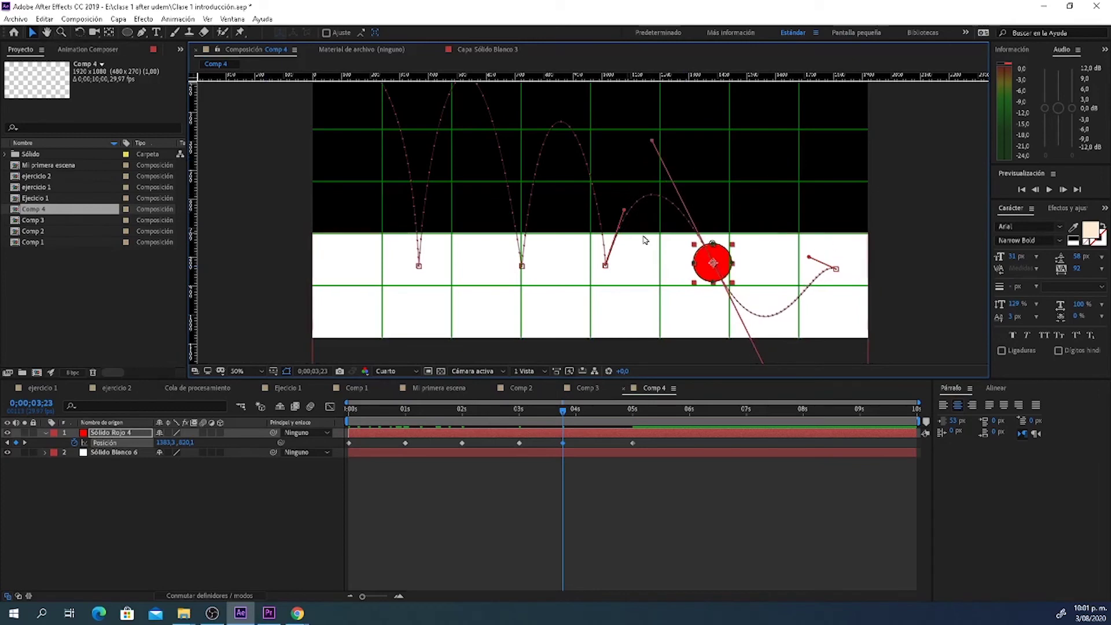
left_click_drag(735, 318, 634, 246)
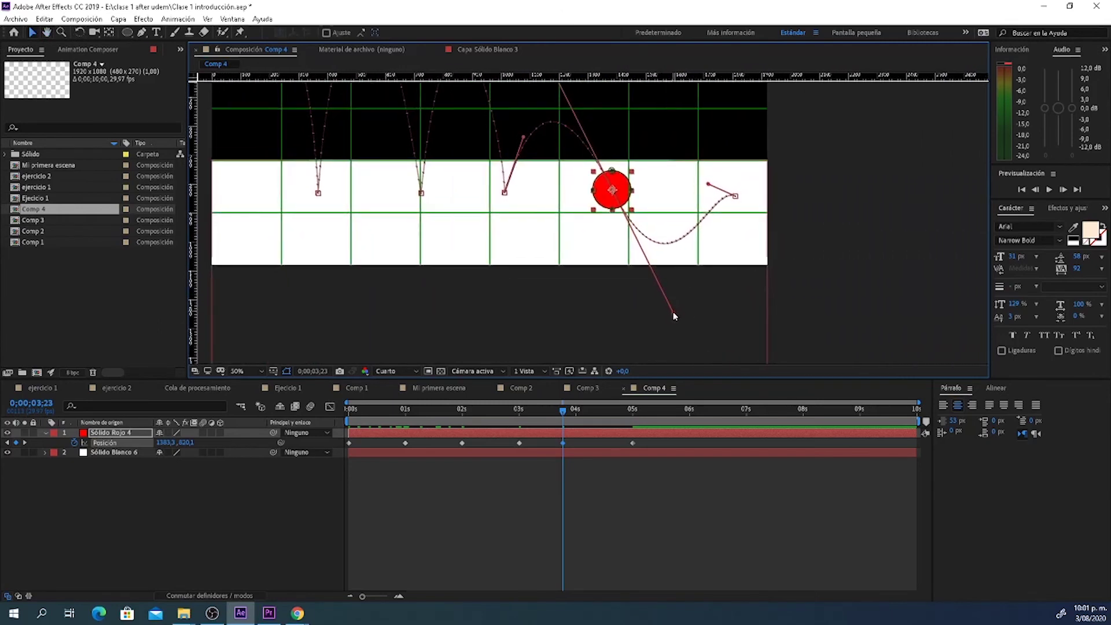
left_click_drag(672, 315, 670, 194)
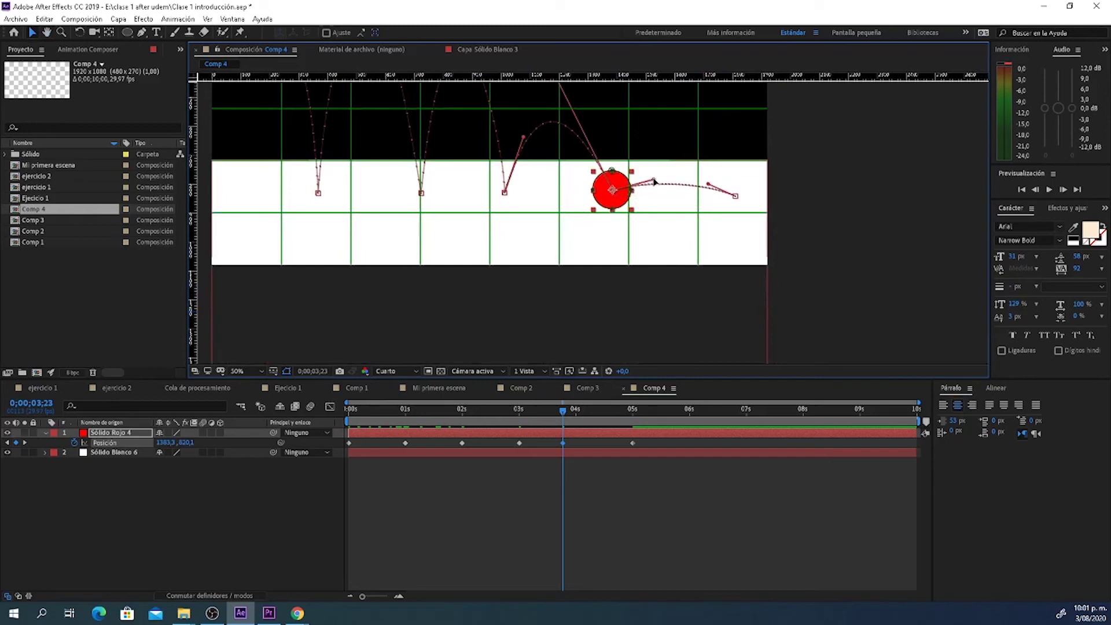
left_click_drag(667, 192, 654, 179)
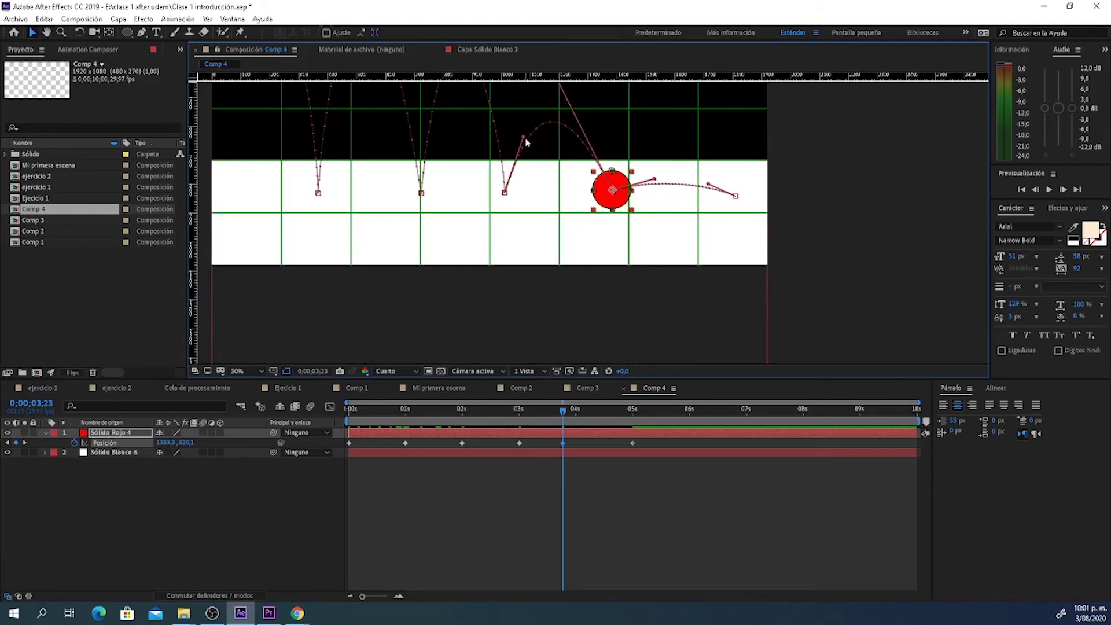
left_click_drag(523, 138, 567, 226)
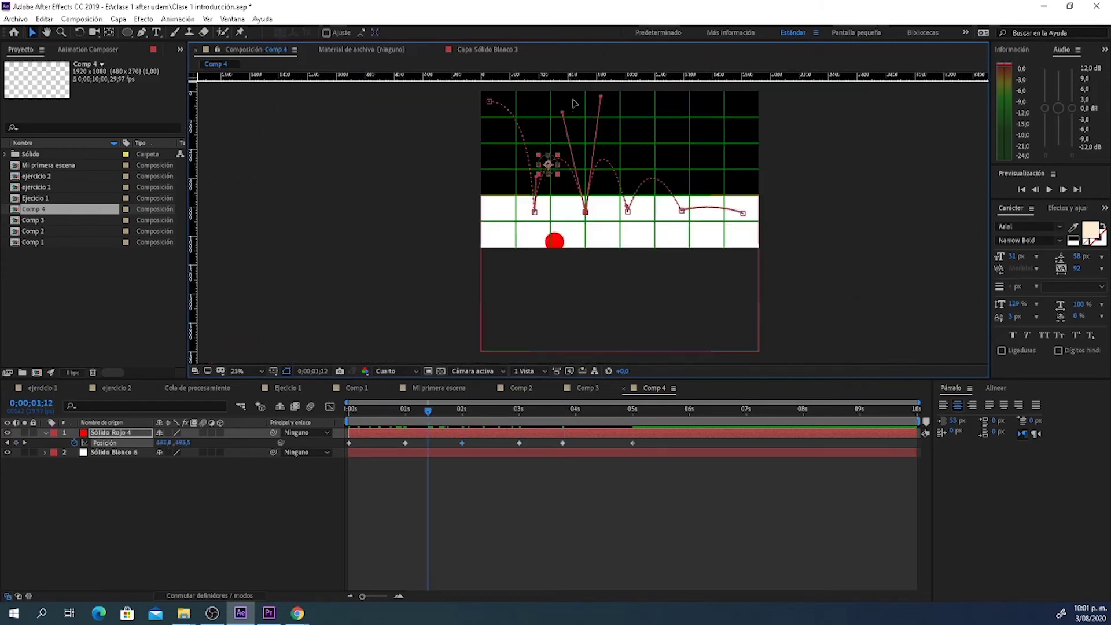
left_click_drag(573, 105, 566, 84)
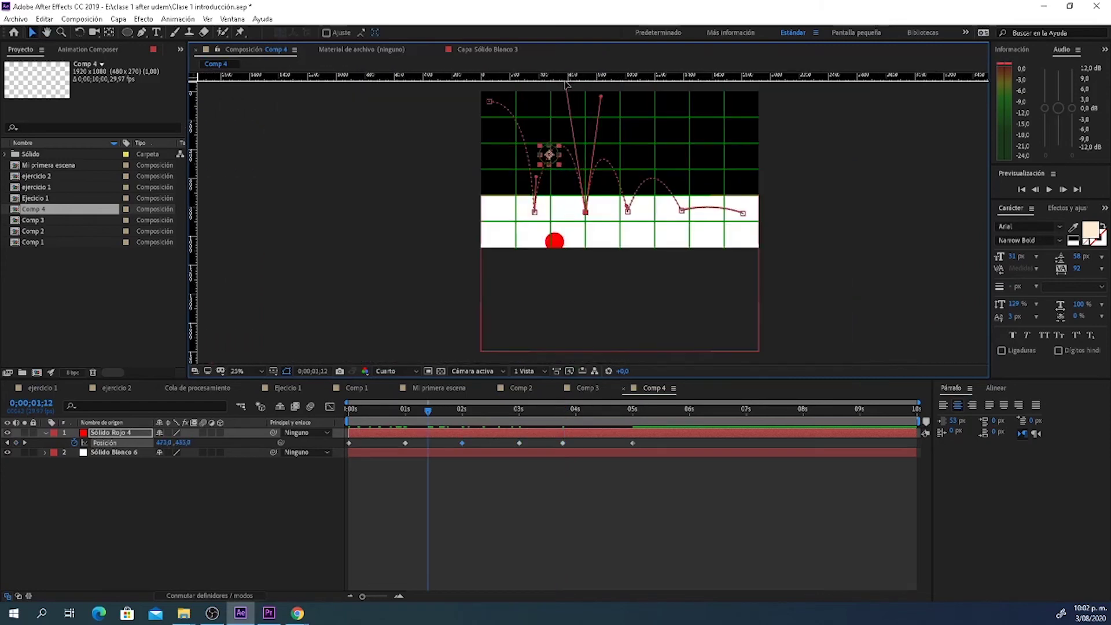
left_click(561, 463)
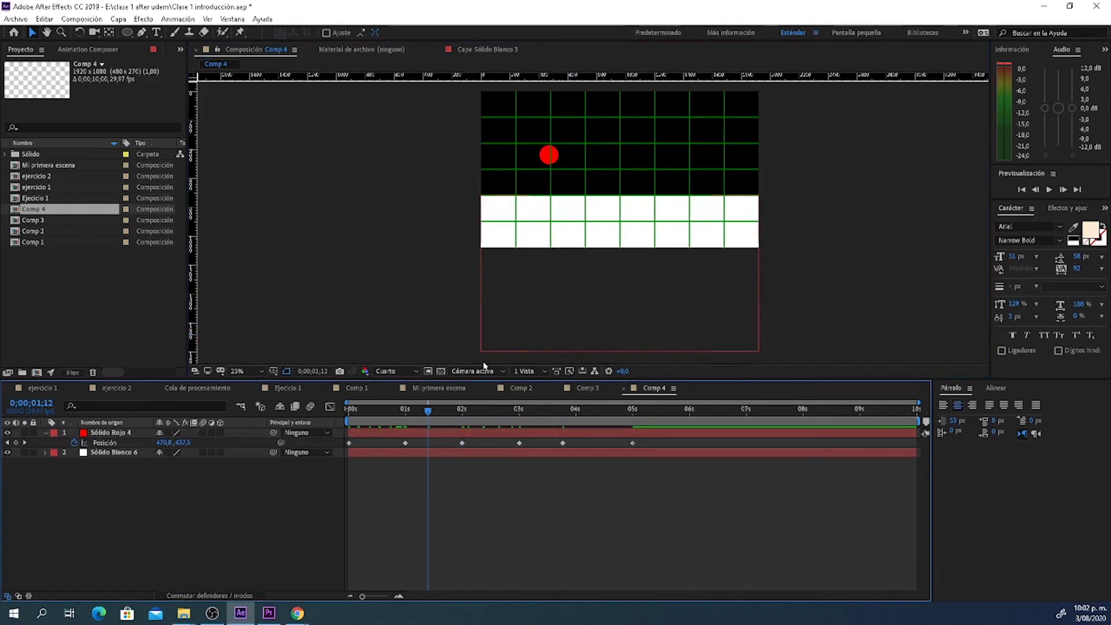
left_click_drag(415, 412, 304, 419)
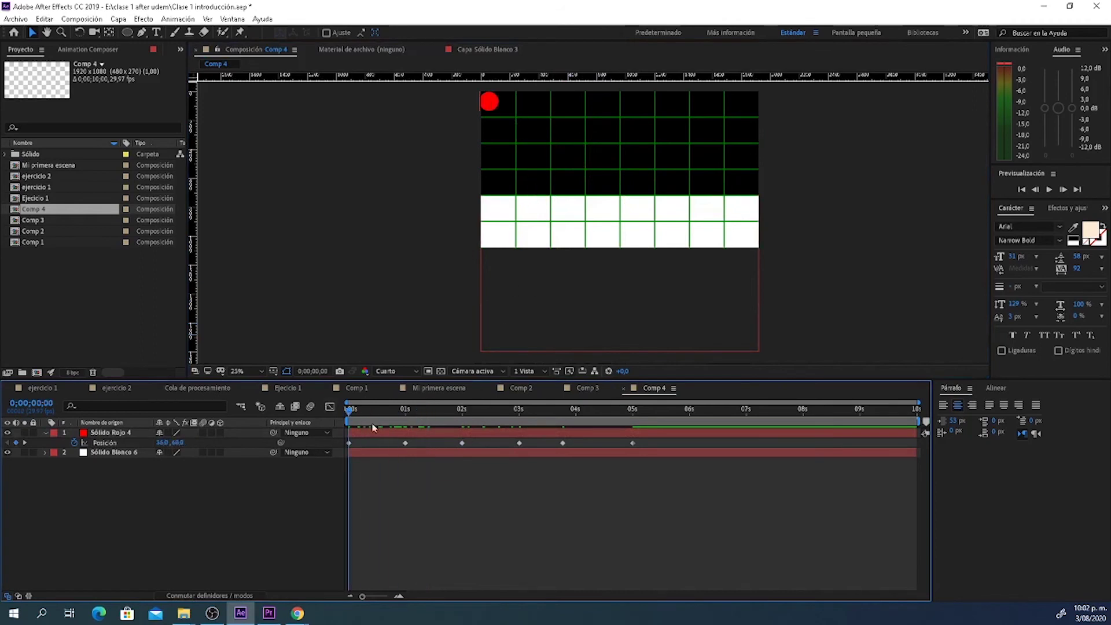
key("space")
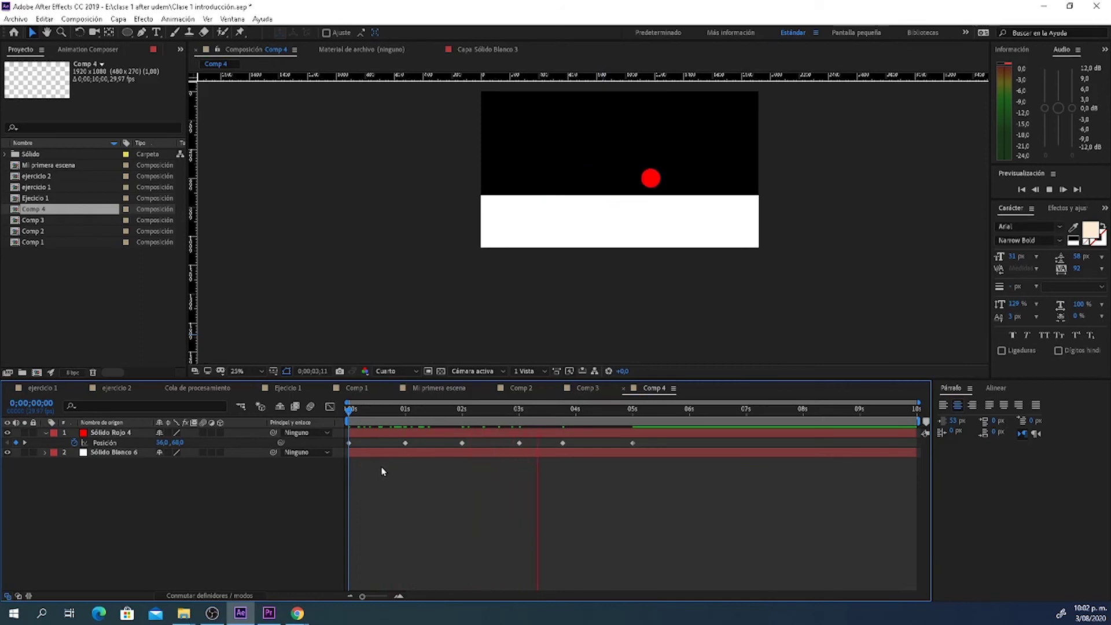
key("space")
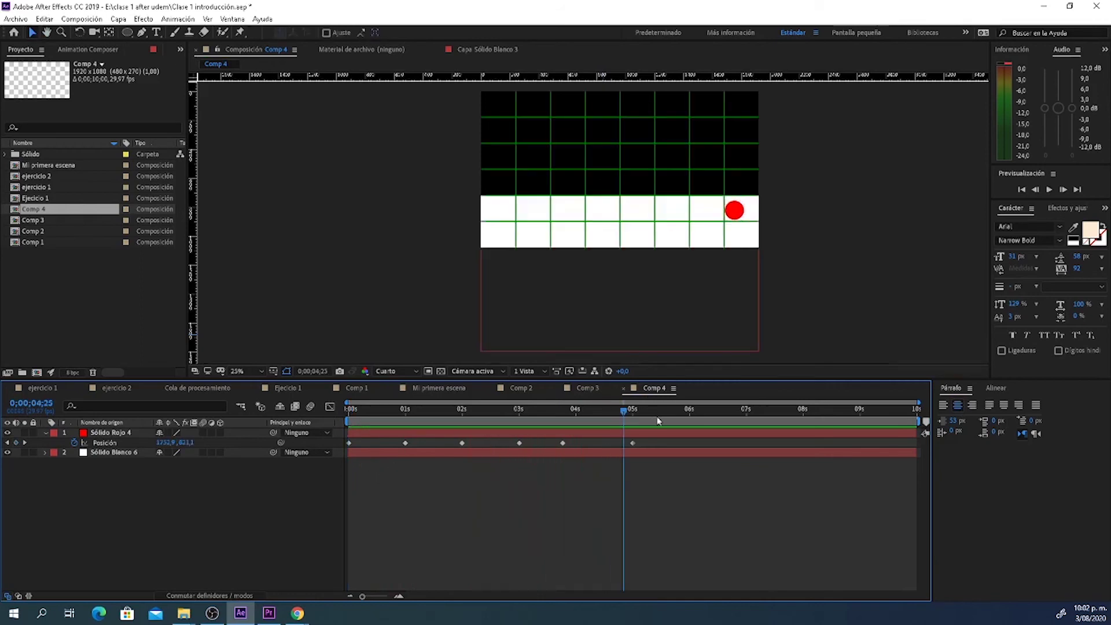
key("Home")
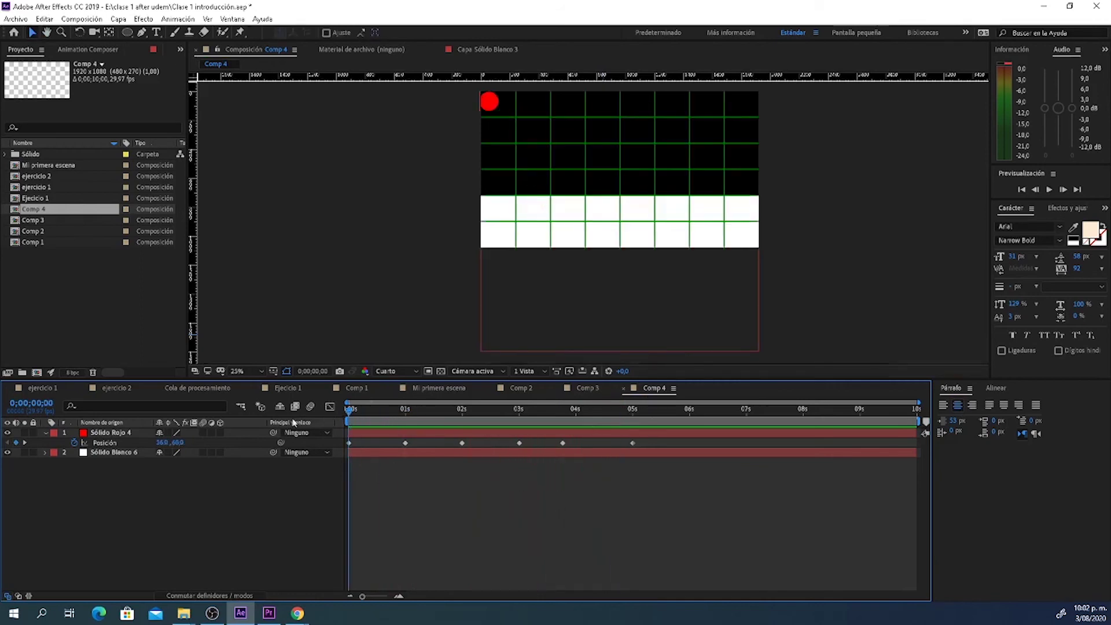
key("space")
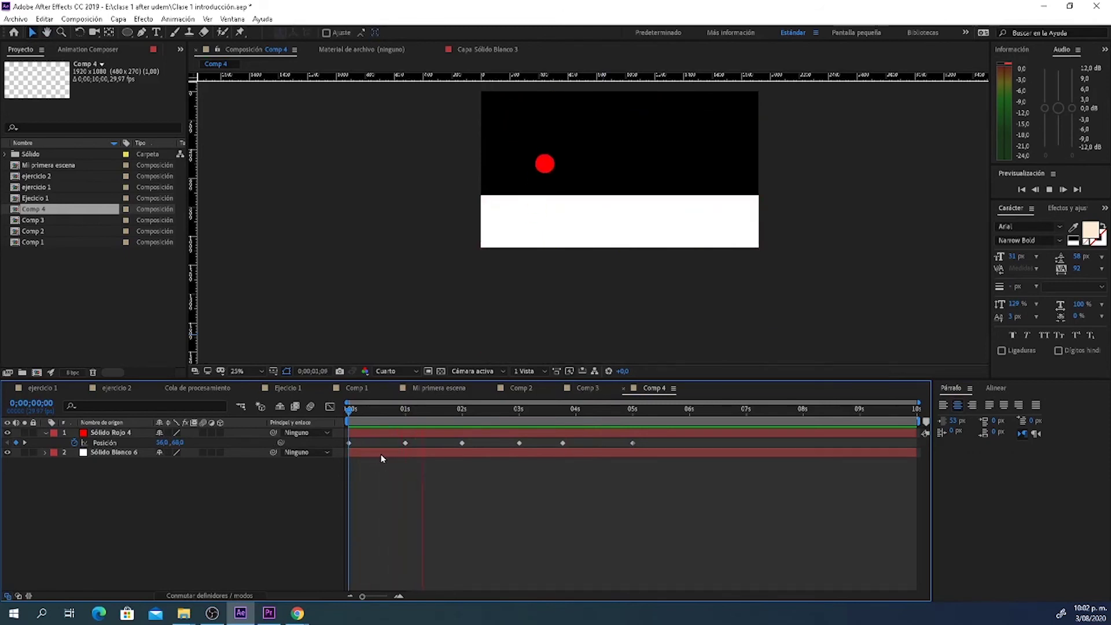
key("space")
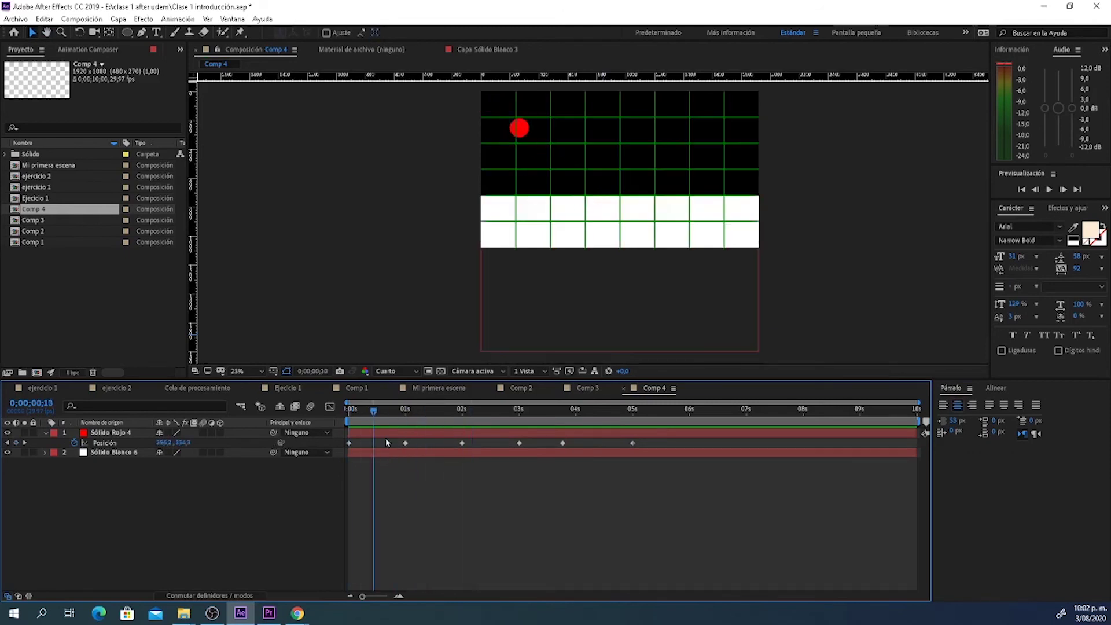
Step: Apply Easy Ease (F9) to the 1-second and 3-second Position keyframes and preview the result
left_click_drag(355, 424, 403, 424)
left_click(405, 442)
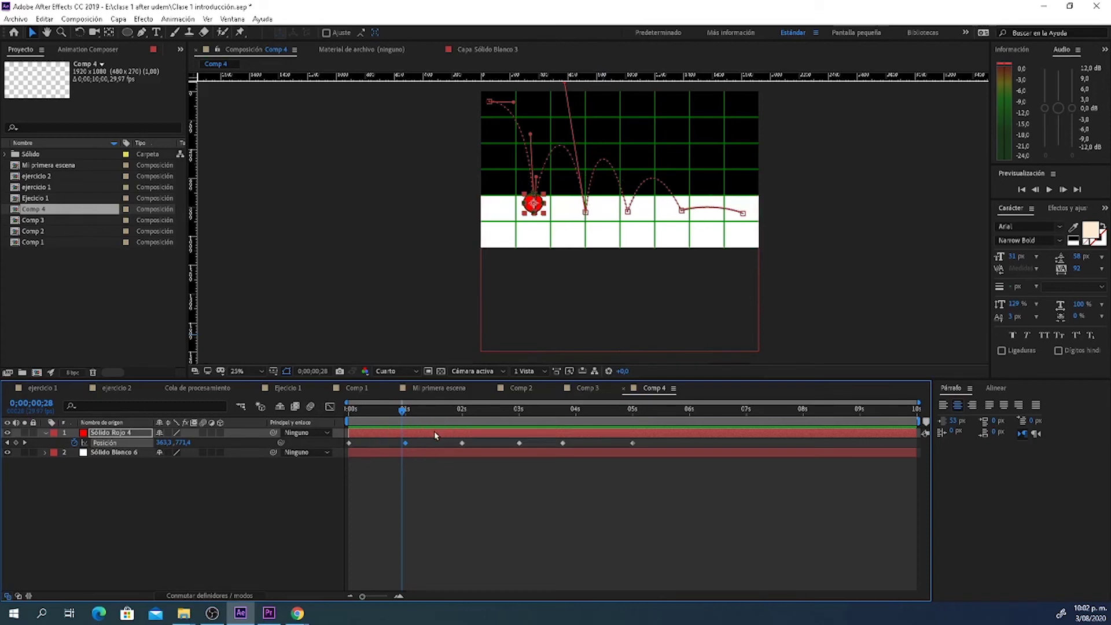
key("F9")
left_click(520, 443)
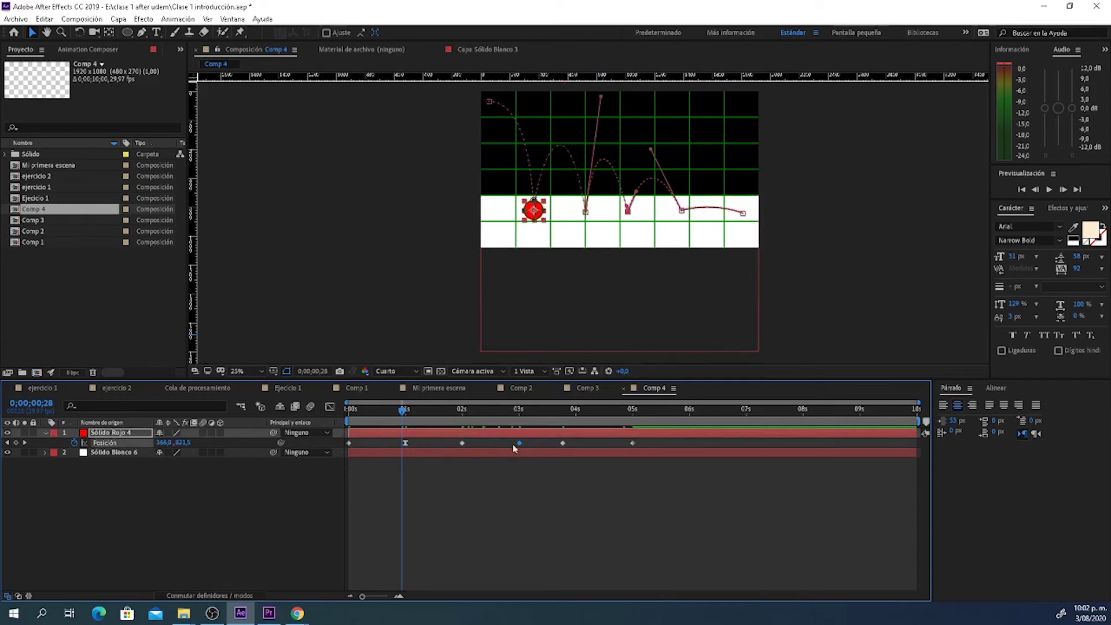
key("F9")
left_click(436, 499)
key("space")
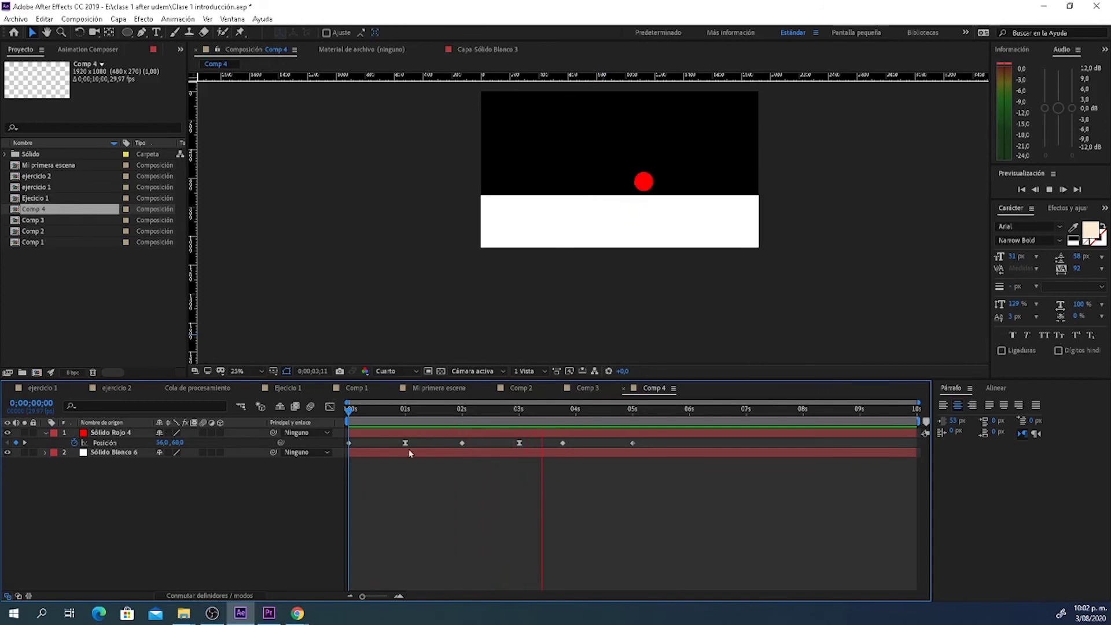
key("space")
Step: Revert the eased keyframes and preview the bounce again
left_click(476, 434)
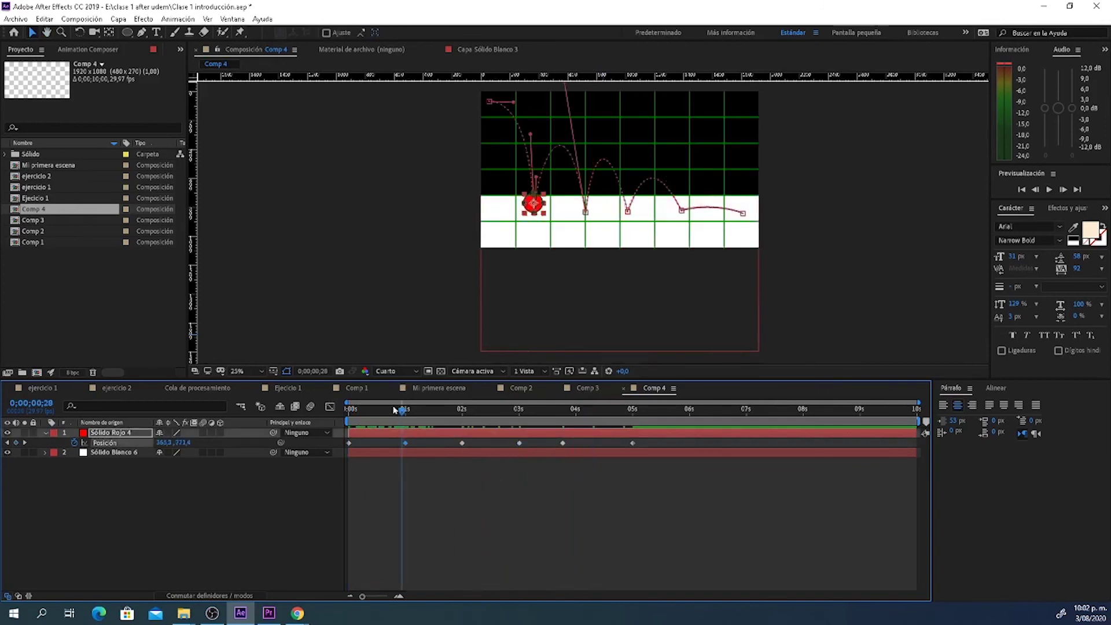
key("Home")
key("space")
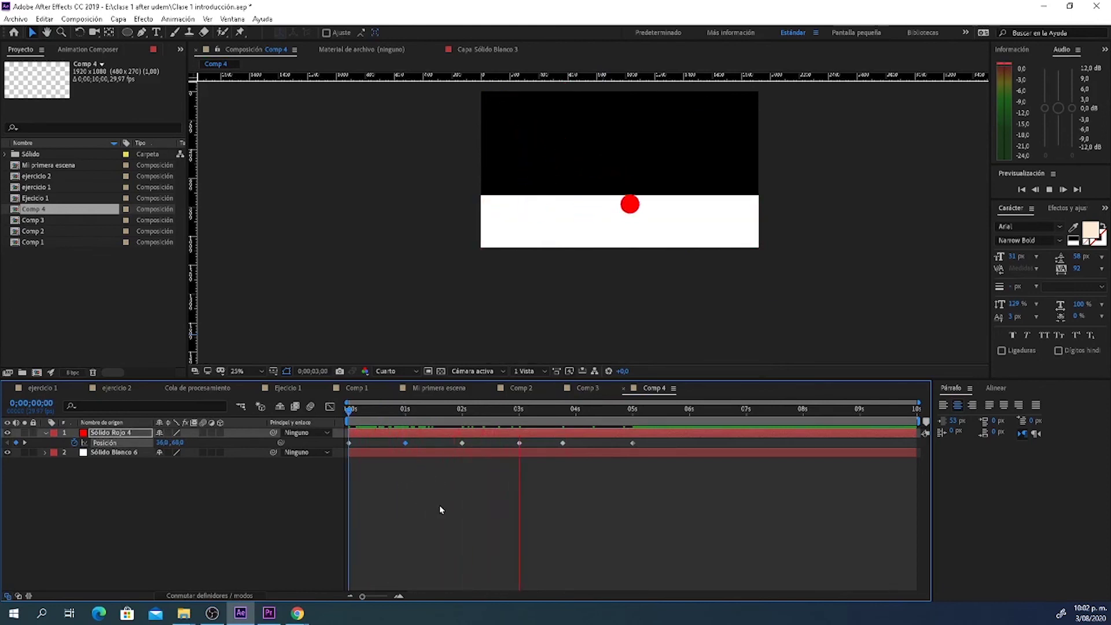
key("space")
Step: At 1 second, reveal the red ball's Scale property (26,4 %) alongside its Position keyframes
left_click(584, 498)
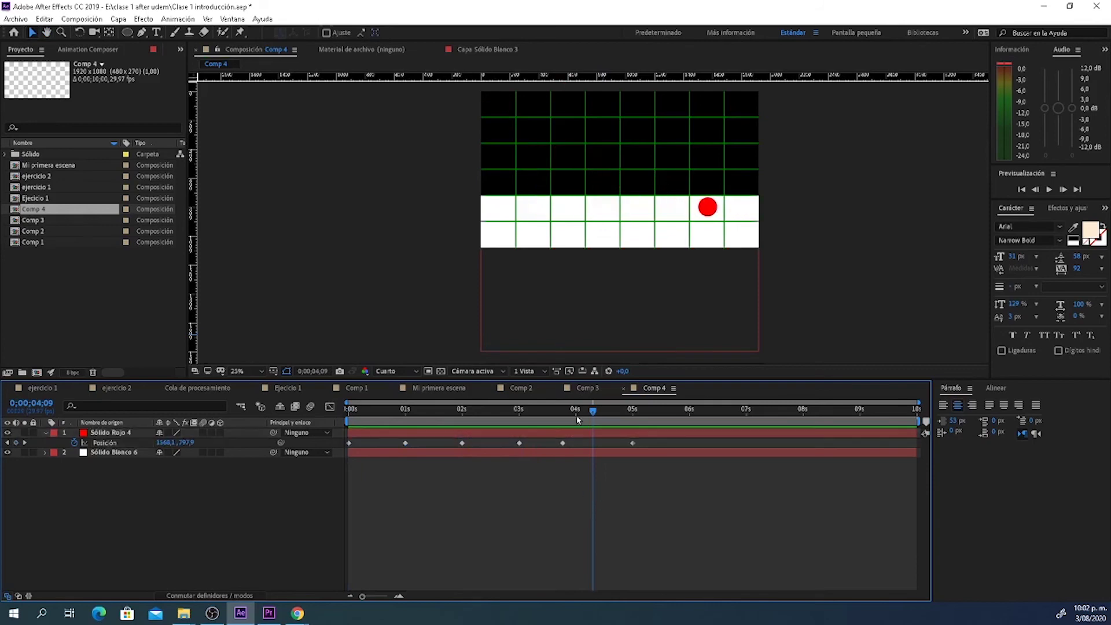
left_click_drag(593, 410, 406, 460)
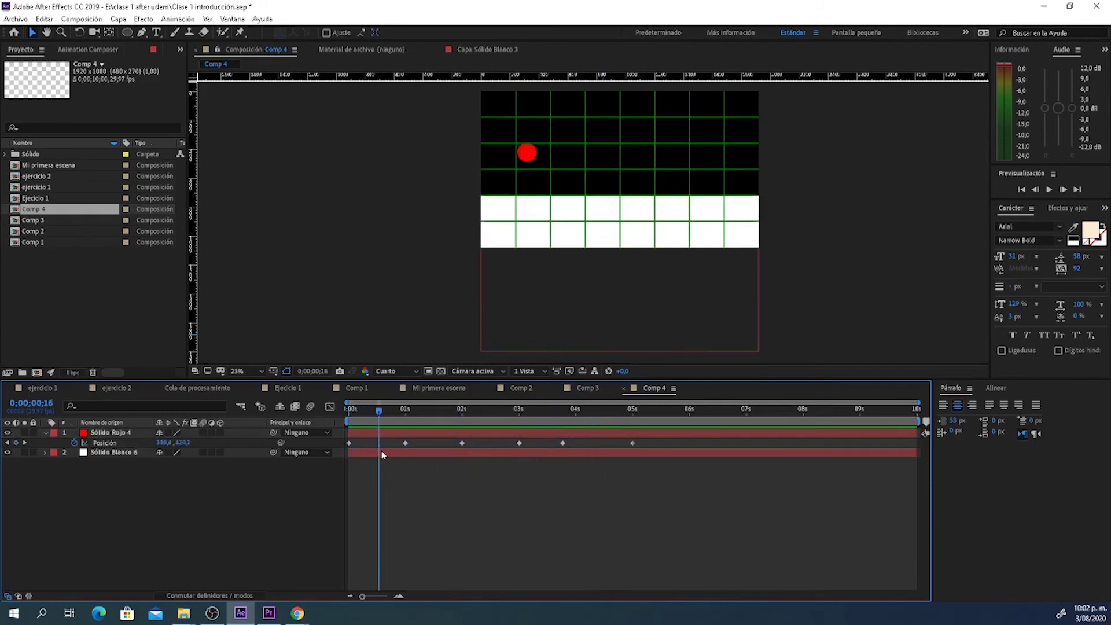
key("Page_Down")
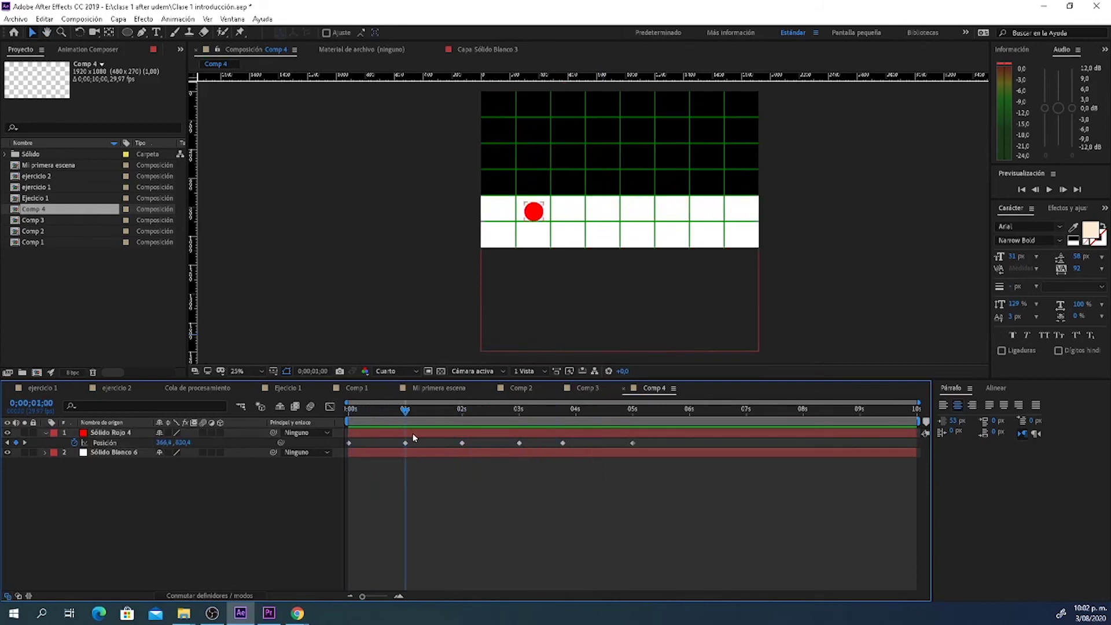
left_click(413, 434)
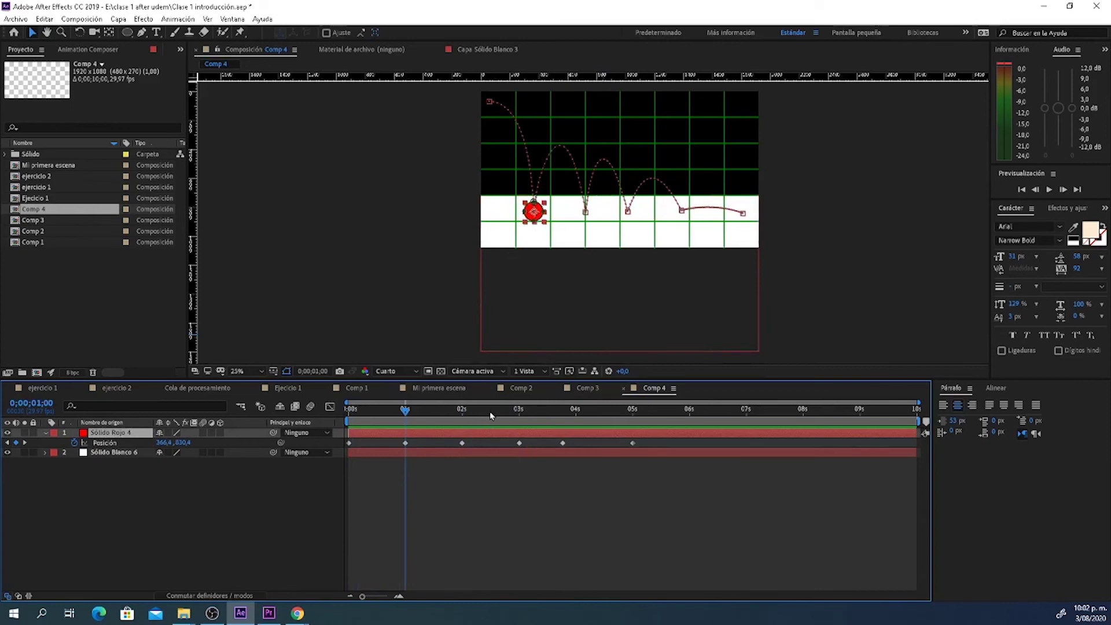
key("shift+s")
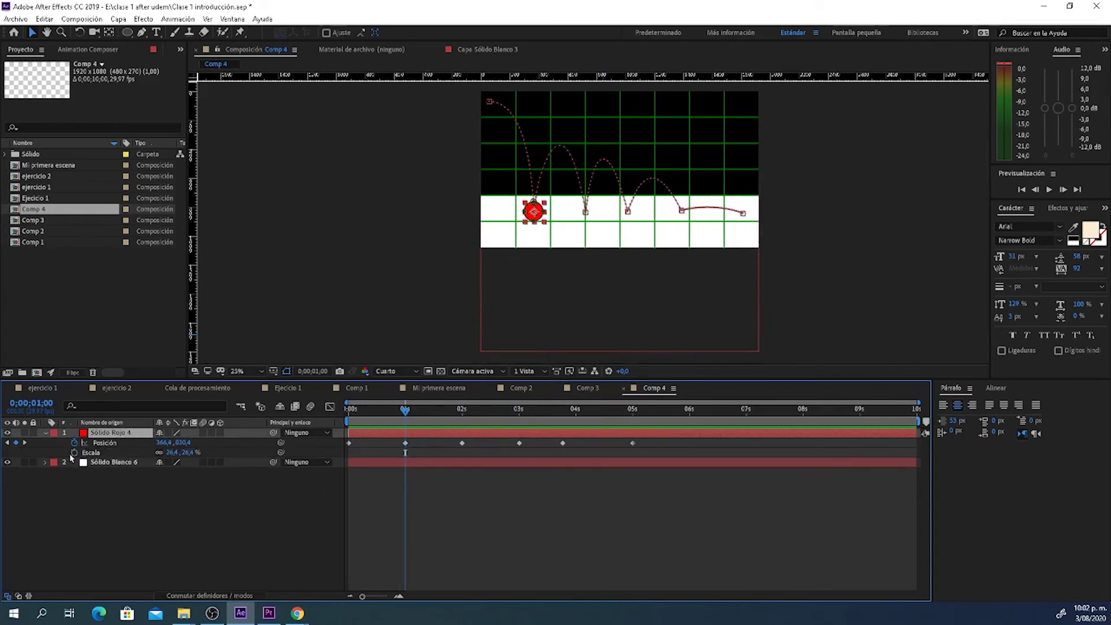
Step: Add Scale keyframes at 1 second and just before the first ground contact
left_click(74, 453)
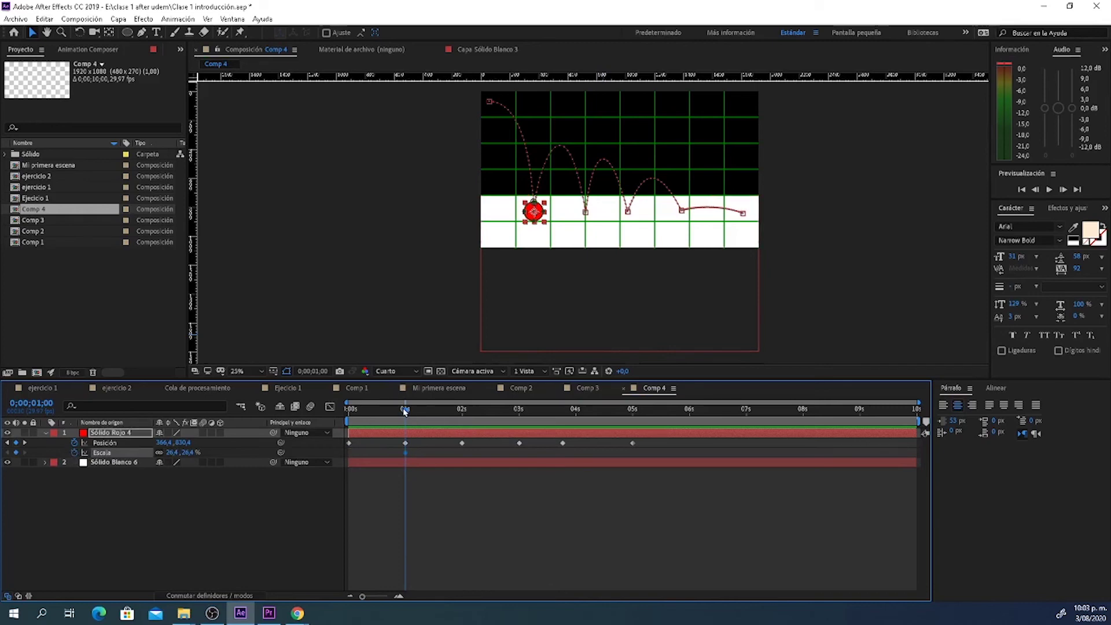
left_click_drag(405, 411, 405, 423)
key("equal")
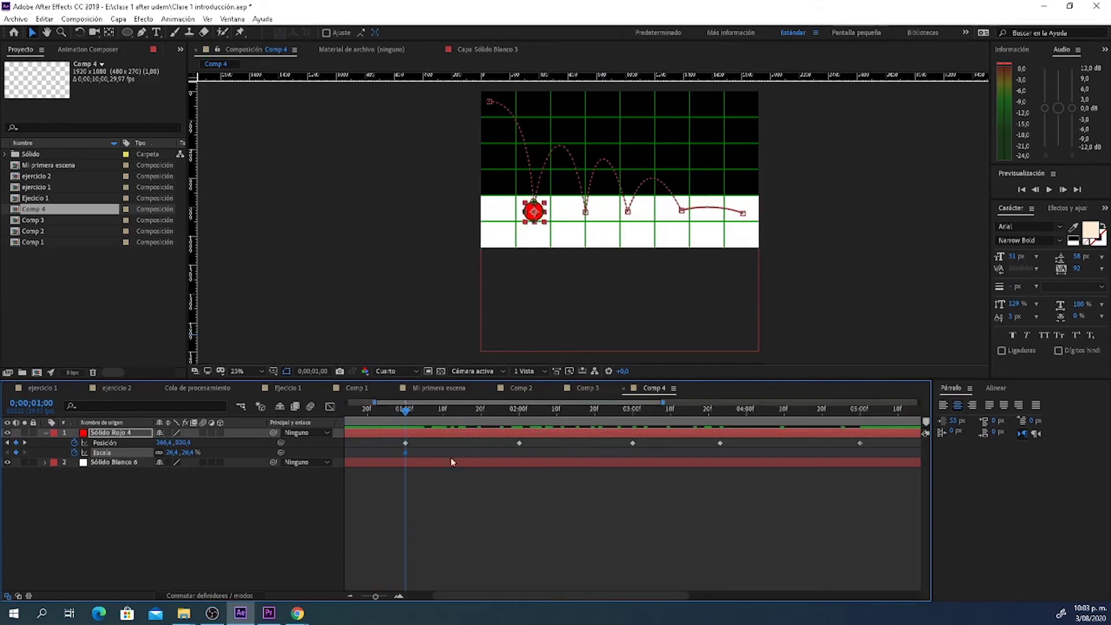
key("equal")
mouse_move(406, 417)
left_mouse_down()
mouse_move(367, 427)
mouse_move(377, 426)
left_mouse_up()
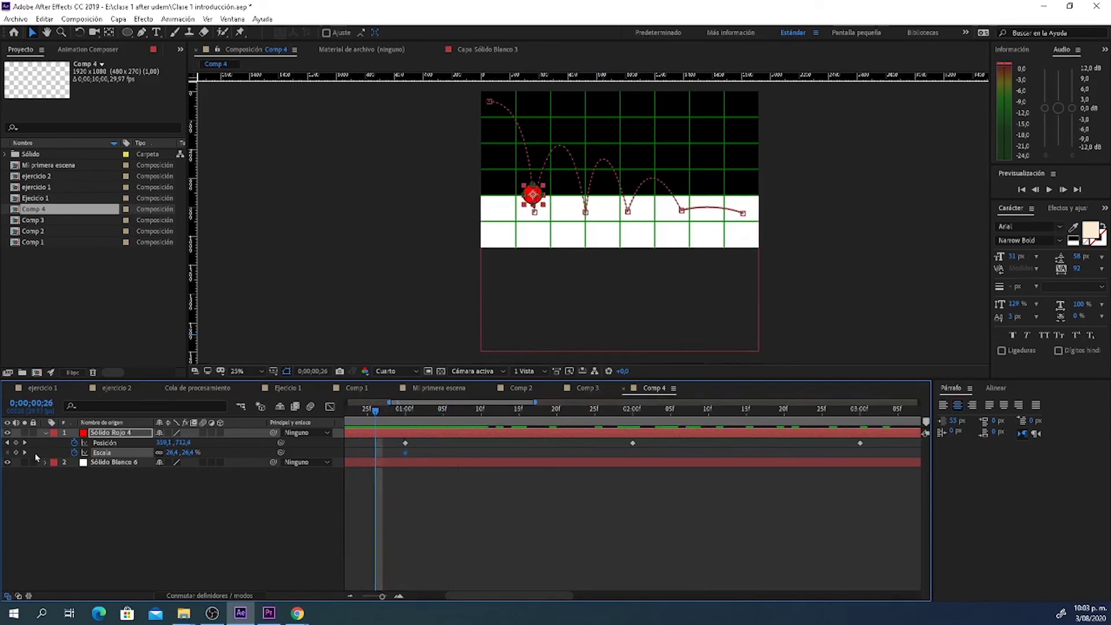
left_click(15, 452)
left_click_drag(377, 415, 437, 434)
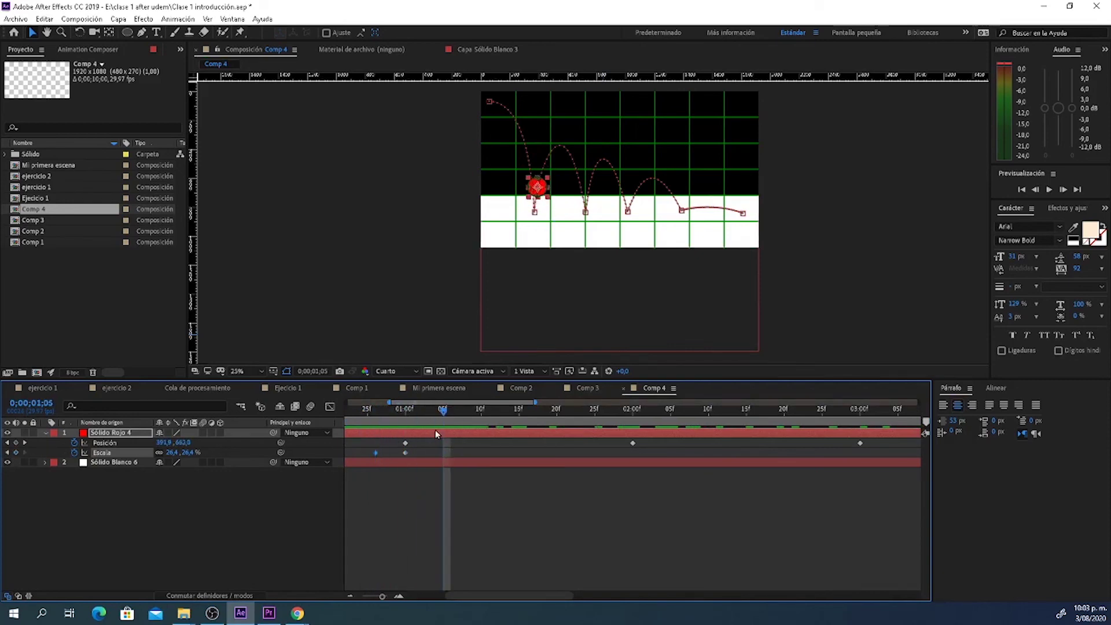
left_click(8, 453)
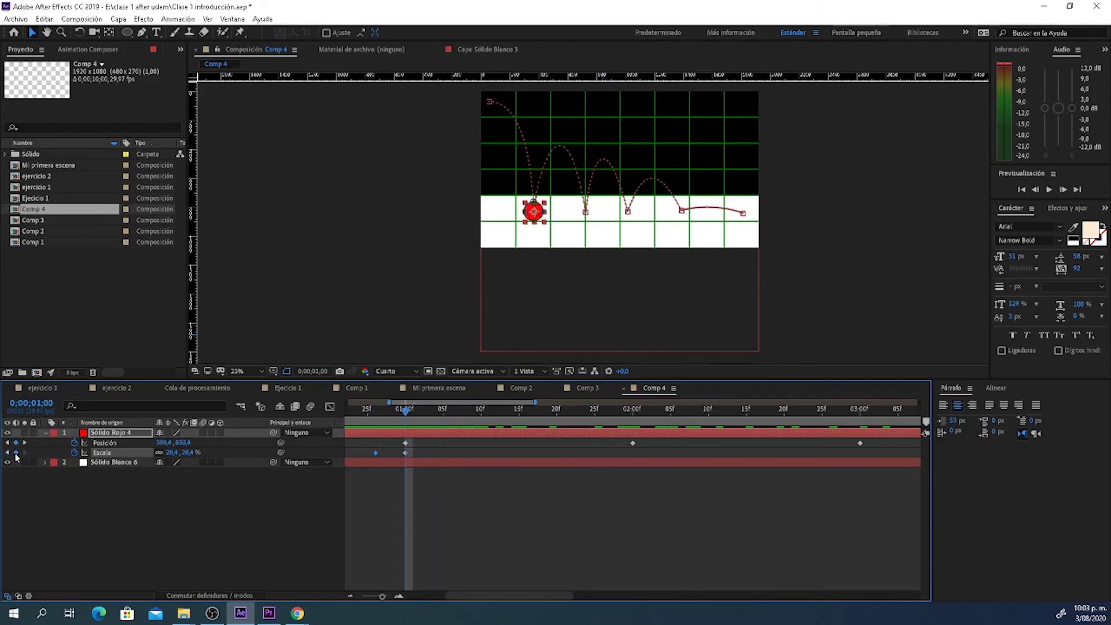
scroll(415, 433, "left", 3)
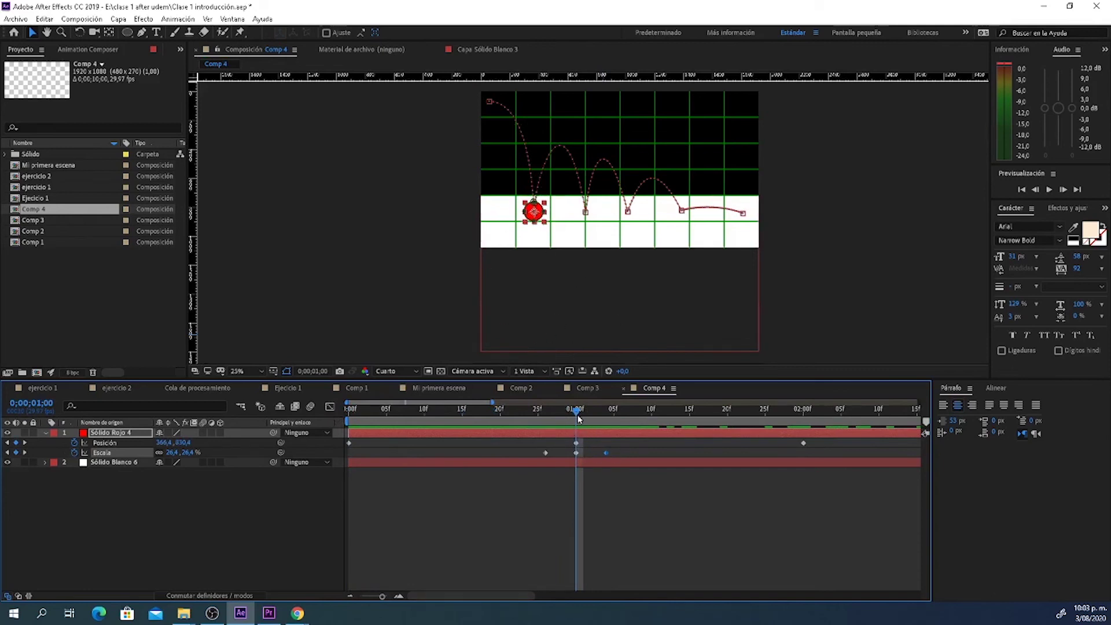
left_click_drag(579, 418, 576, 422)
Step: Squash the ball to 26,4, 16,4 % at contact, lower Position Y to 852,4, and zoom to 100%
left_click_drag(175, 456, 168, 453)
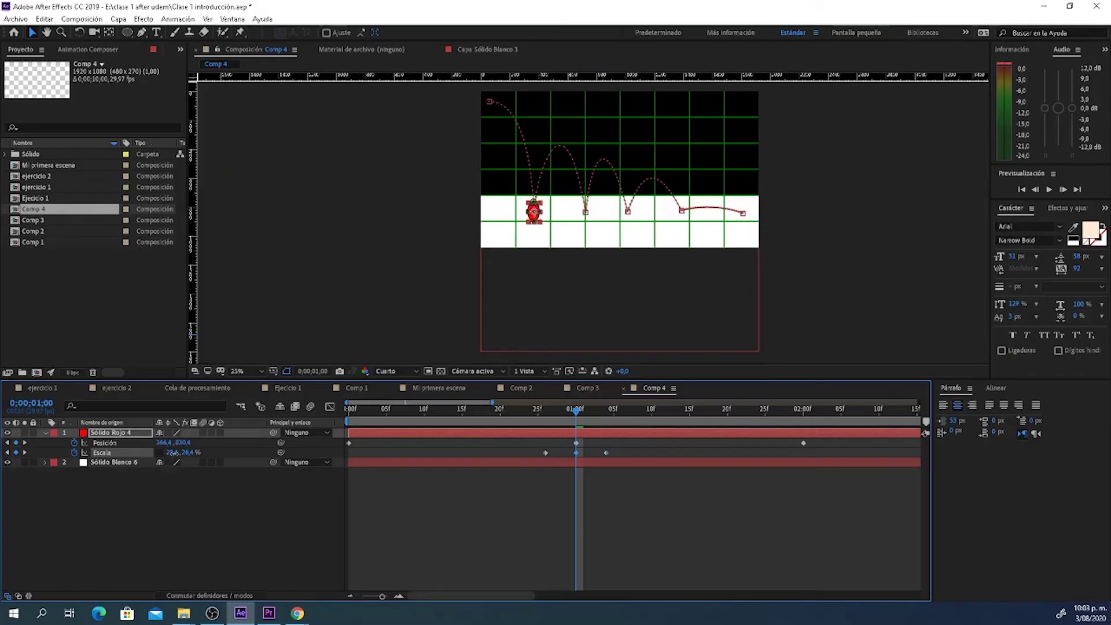
left_click_drag(187, 453, 180, 455)
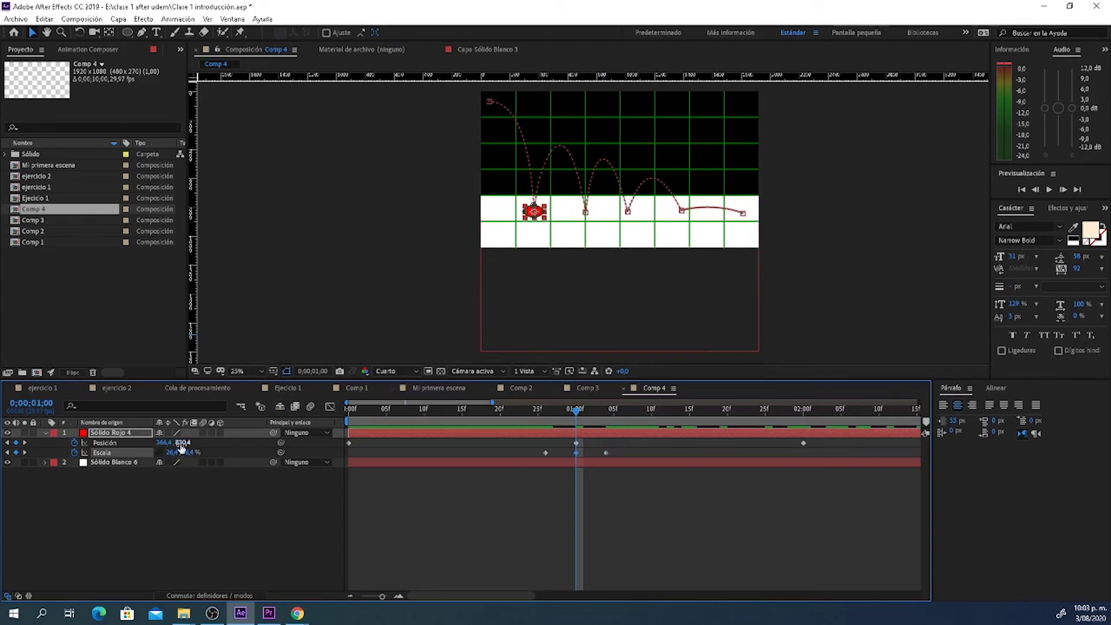
left_click_drag(177, 443, 198, 450)
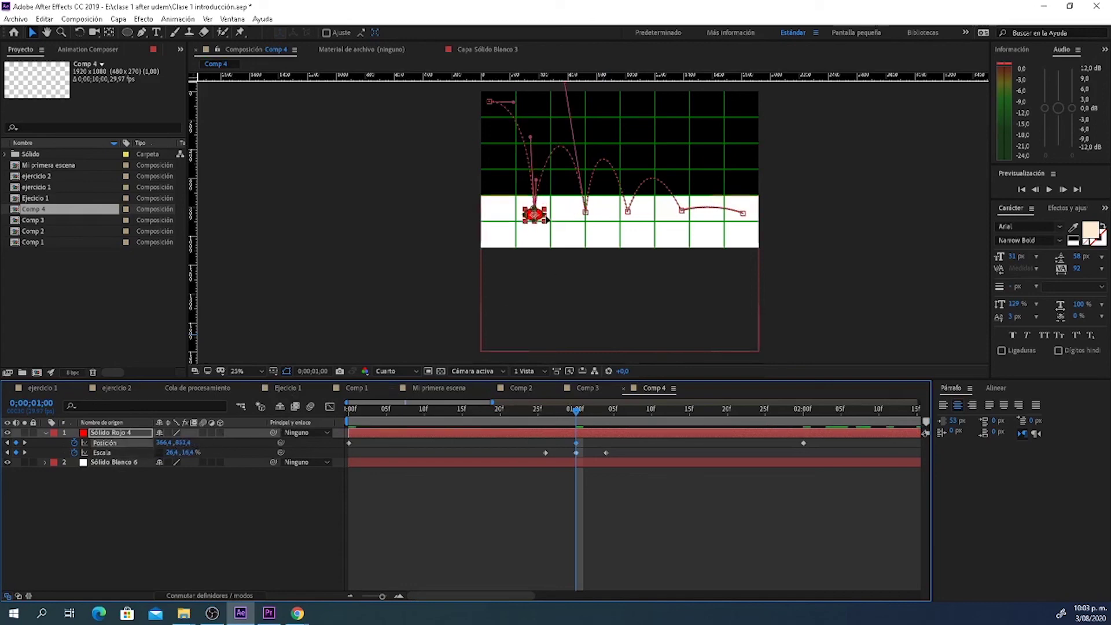
left_click(533, 219)
left_click(541, 226)
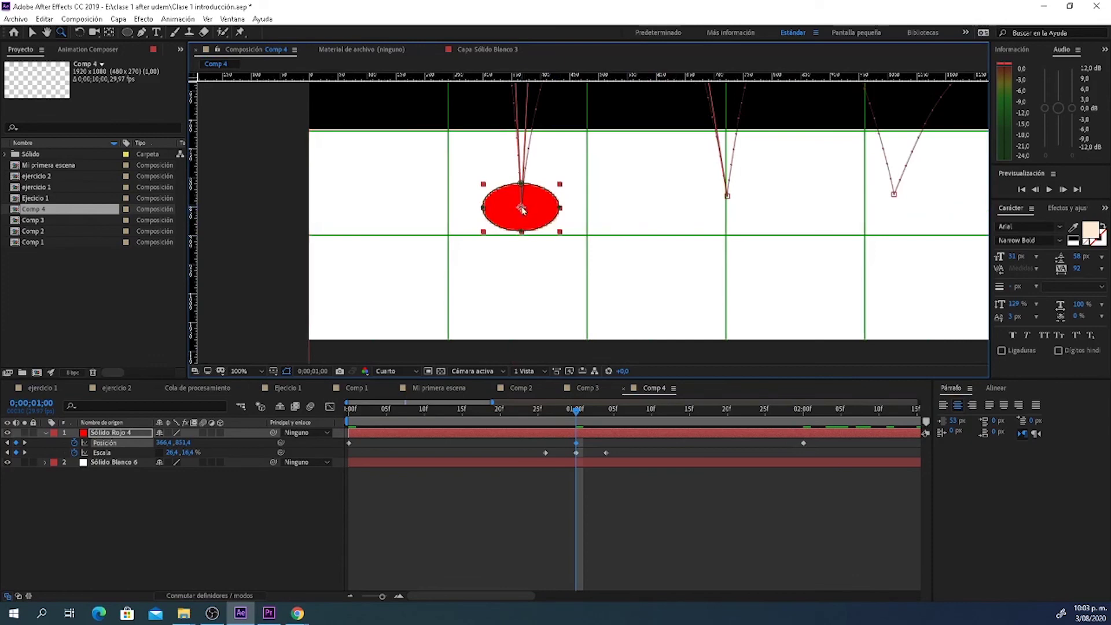
Step: Sink the squashed ball slightly lower at 1 second, setting Position Y to 859,4
key("v")
left_click_drag(183, 442, 204, 444)
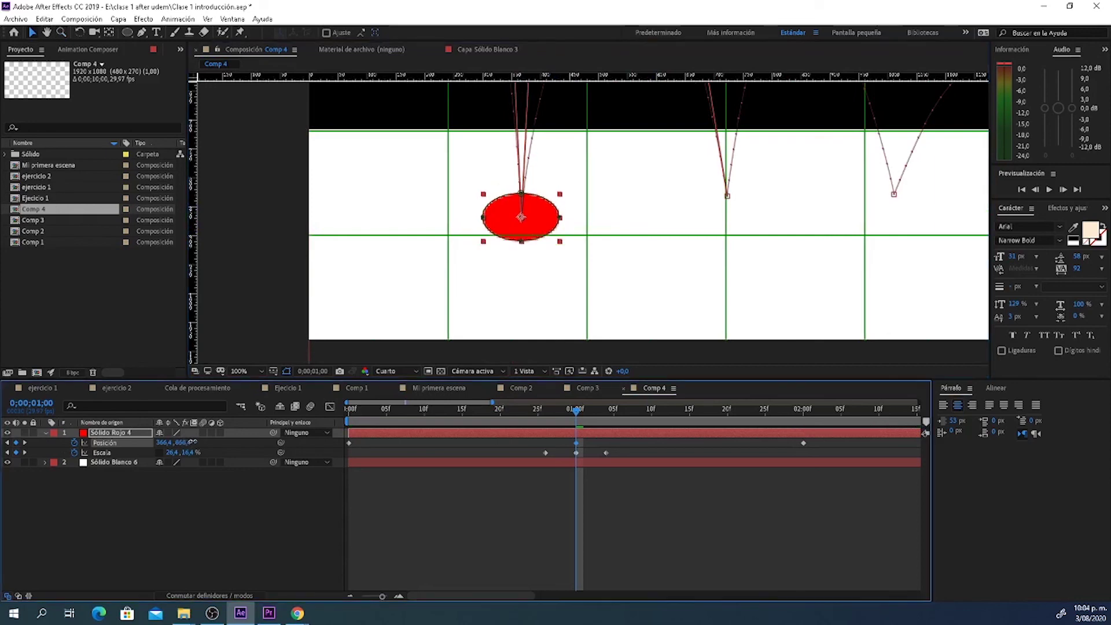
left_click(585, 474)
Step: Shift the pre-landing Scale keyframe earlier to about 0;26 and zoom the viewer out to 50%
mouse_move(577, 409)
left_mouse_down()
mouse_move(543, 414)
mouse_move(585, 435)
mouse_move(591, 453)
mouse_move(571, 453)
left_mouse_up()
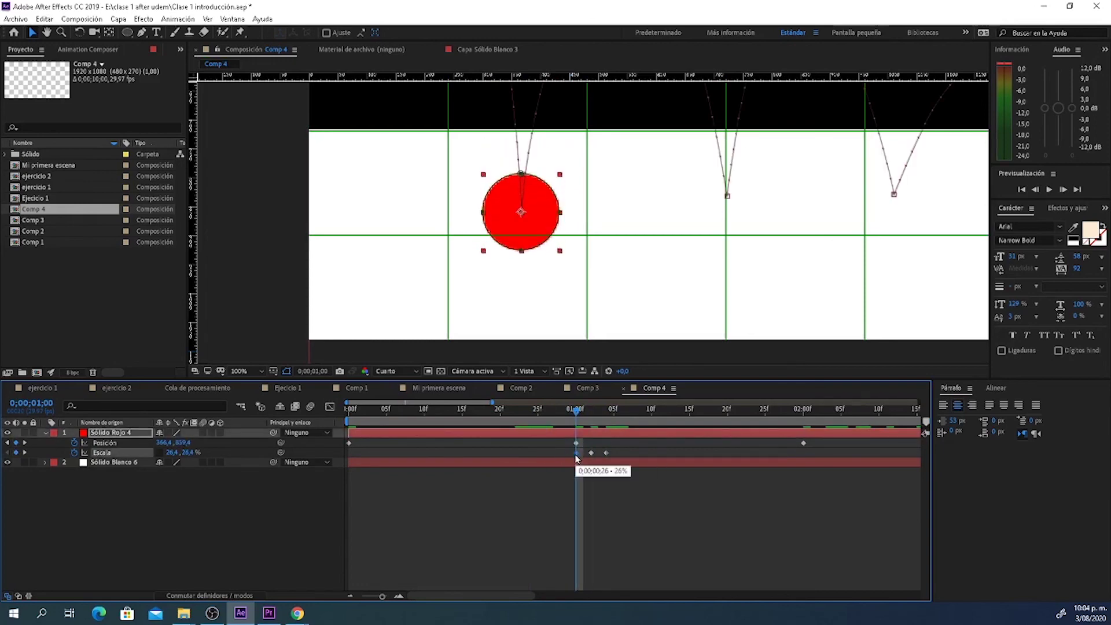
mouse_move(574, 418)
left_mouse_down()
mouse_move(604, 435)
mouse_move(583, 447)
left_mouse_up()
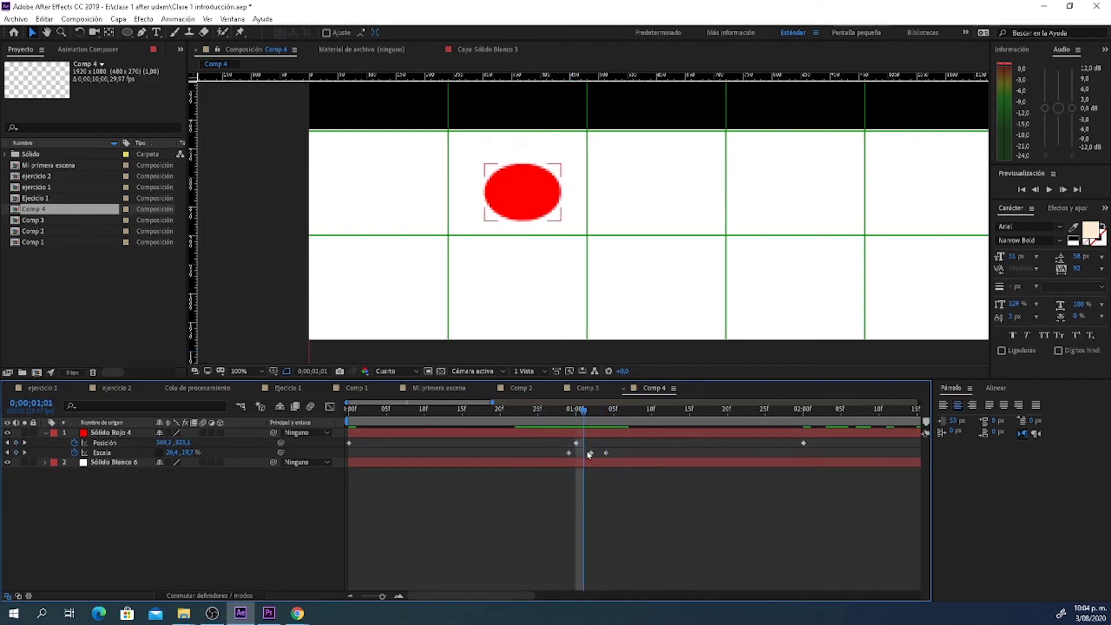
left_click(591, 453)
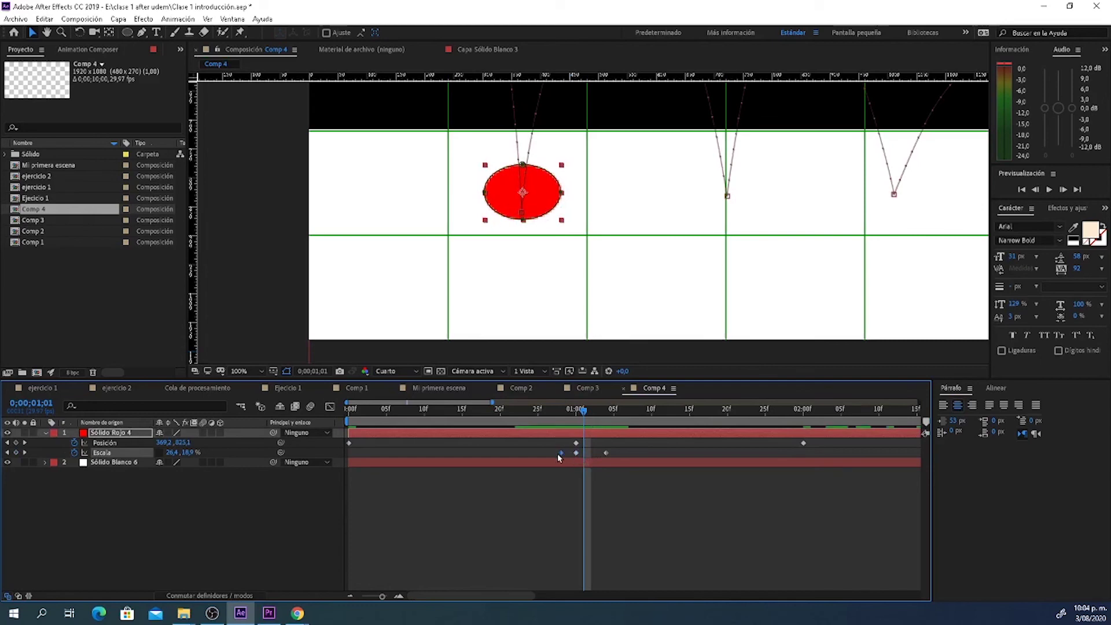
mouse_move(545, 427)
left_mouse_down()
mouse_move(577, 439)
mouse_move(553, 451)
mouse_move(613, 457)
left_mouse_up()
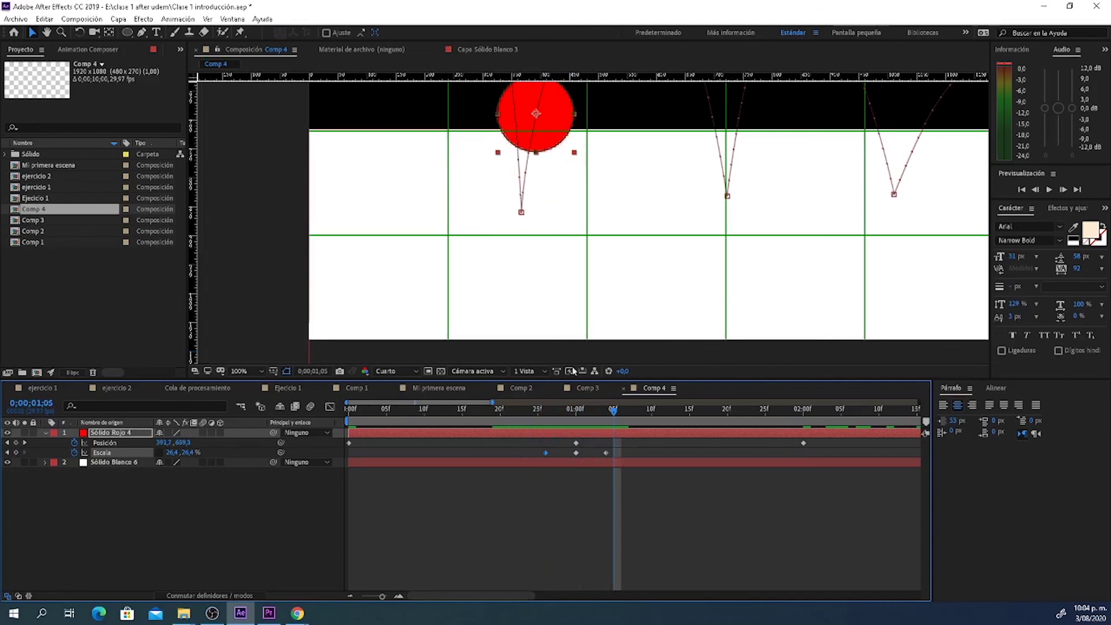
left_click(679, 190, "alt")
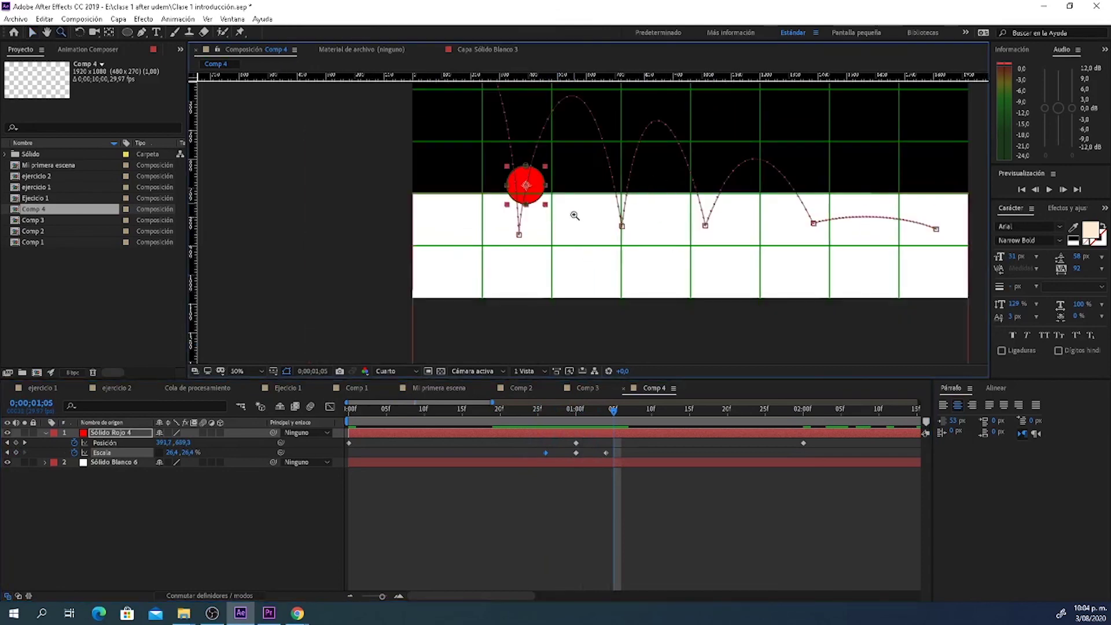
Step: At 1;09 squash the red ball's Scale to 26,4, 11,4 %, then show its Rotation property
mouse_move(586, 424)
left_mouse_down()
mouse_move(667, 423)
mouse_move(647, 433)
left_mouse_up()
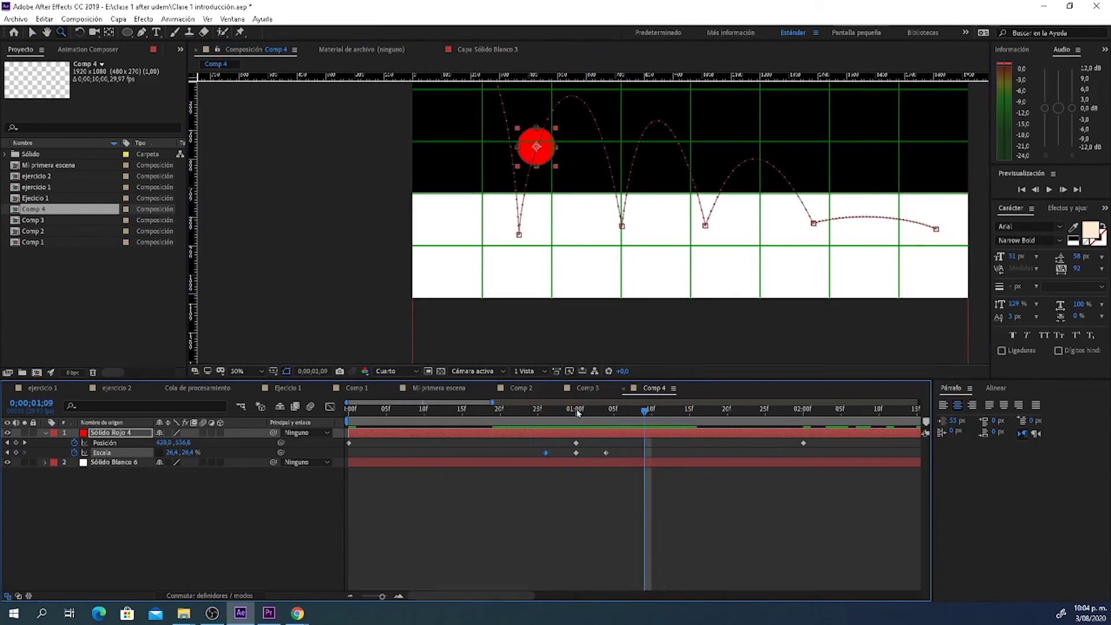
mouse_move(641, 409)
left_mouse_down()
mouse_move(547, 425)
mouse_move(613, 443)
mouse_move(698, 435)
mouse_move(689, 433)
left_mouse_up()
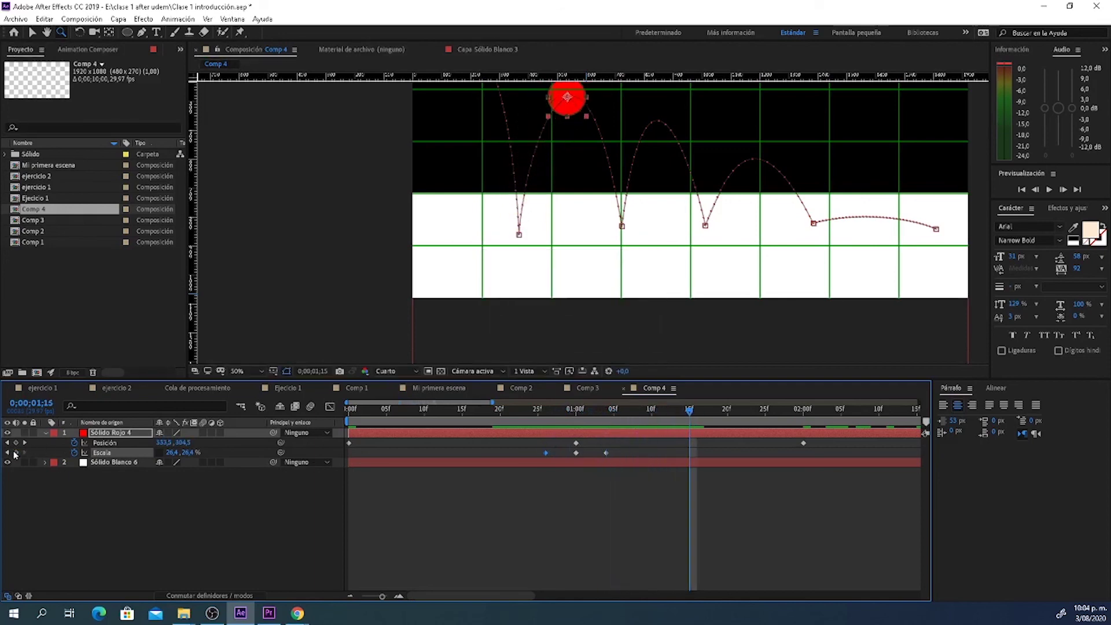
left_click_drag(697, 407, 645, 409)
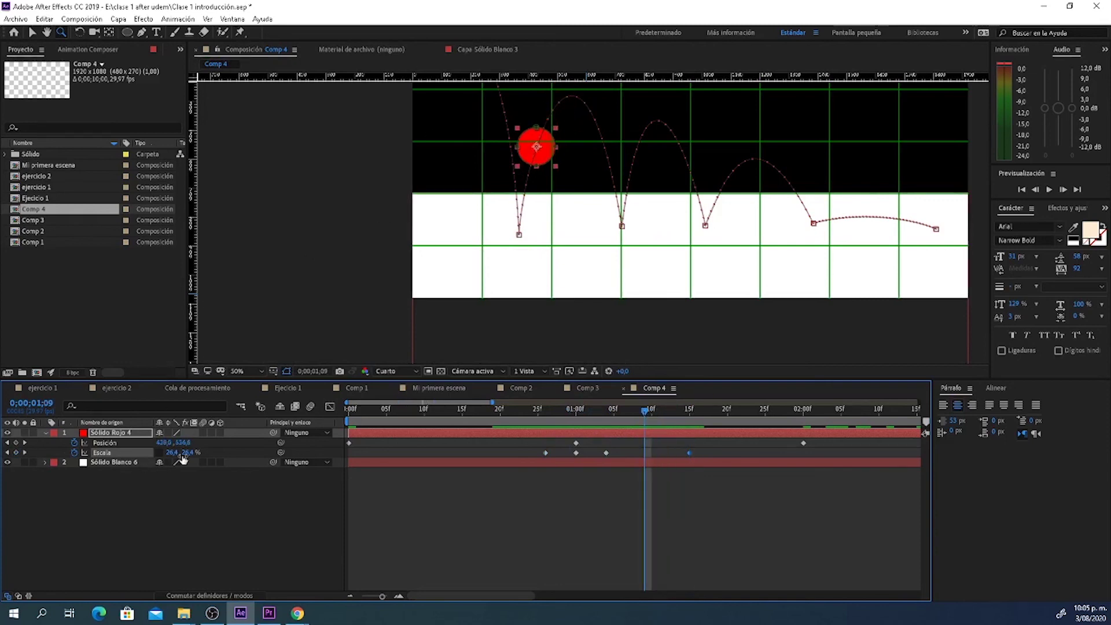
left_click_drag(186, 454, 181, 455)
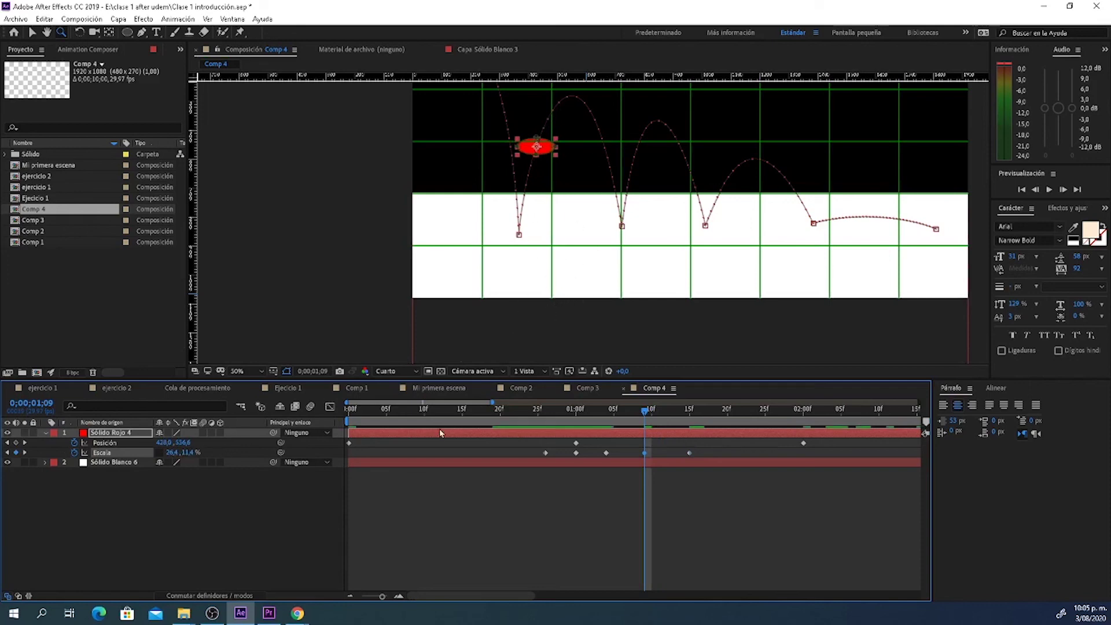
key("shift+r")
Step: Tilt the red ball to about -71° rotation around 1;09 on its rise
left_click(92, 463)
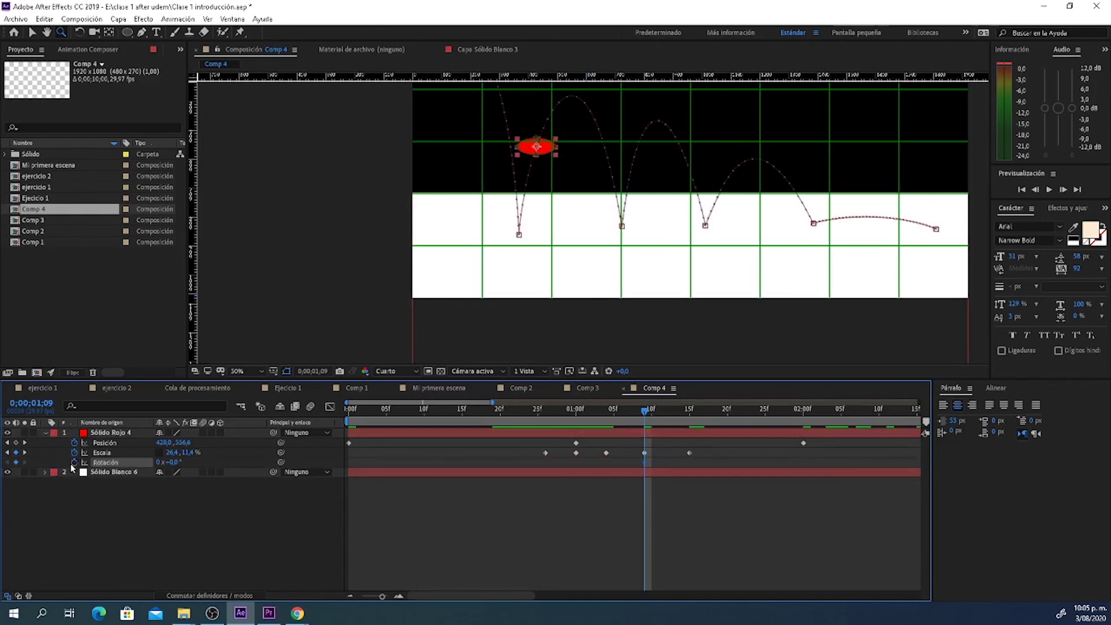
mouse_move(642, 414)
left_mouse_down()
mouse_move(550, 429)
mouse_move(642, 433)
left_mouse_up()
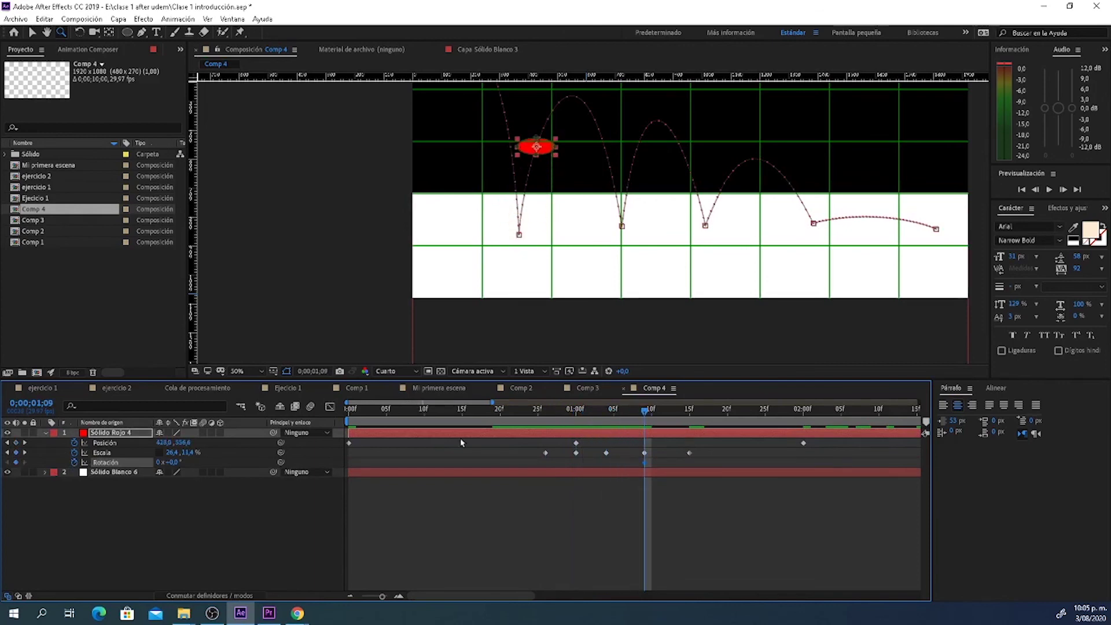
left_click_drag(175, 462, 162, 462)
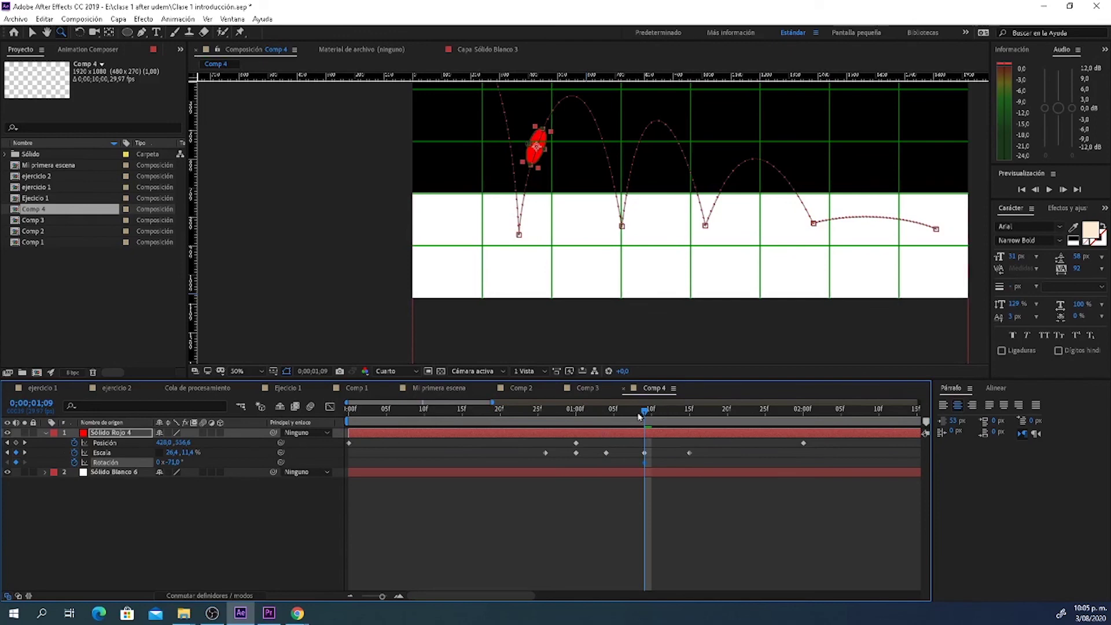
Step: Key 0x+0,0° rotation at 1;00, preview the tilt, and view the composition at 25%
left_click_drag(640, 417, 577, 440)
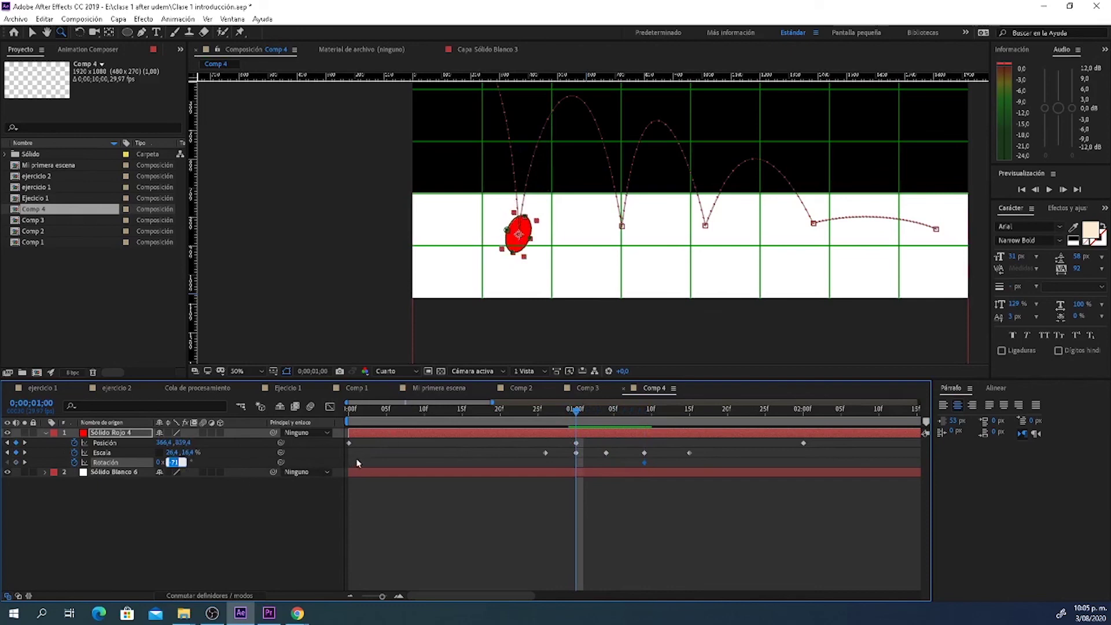
left_click(486, 502)
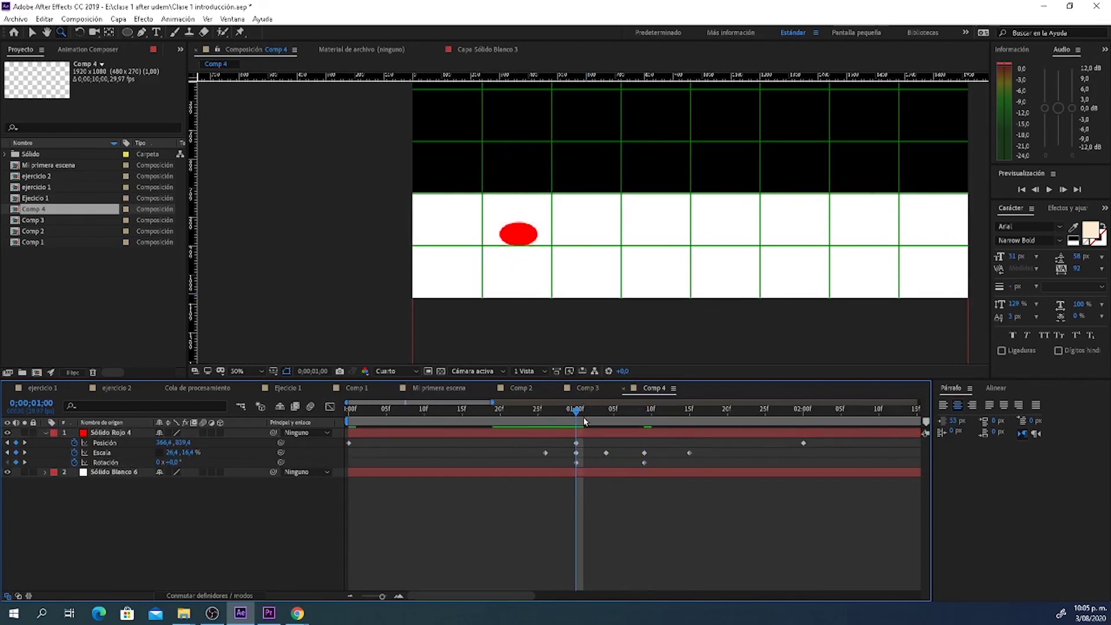
mouse_move(583, 421)
left_mouse_down()
mouse_move(712, 446)
mouse_move(557, 512)
mouse_move(691, 503)
mouse_move(682, 522)
mouse_move(522, 535)
mouse_move(584, 521)
left_mouse_up()
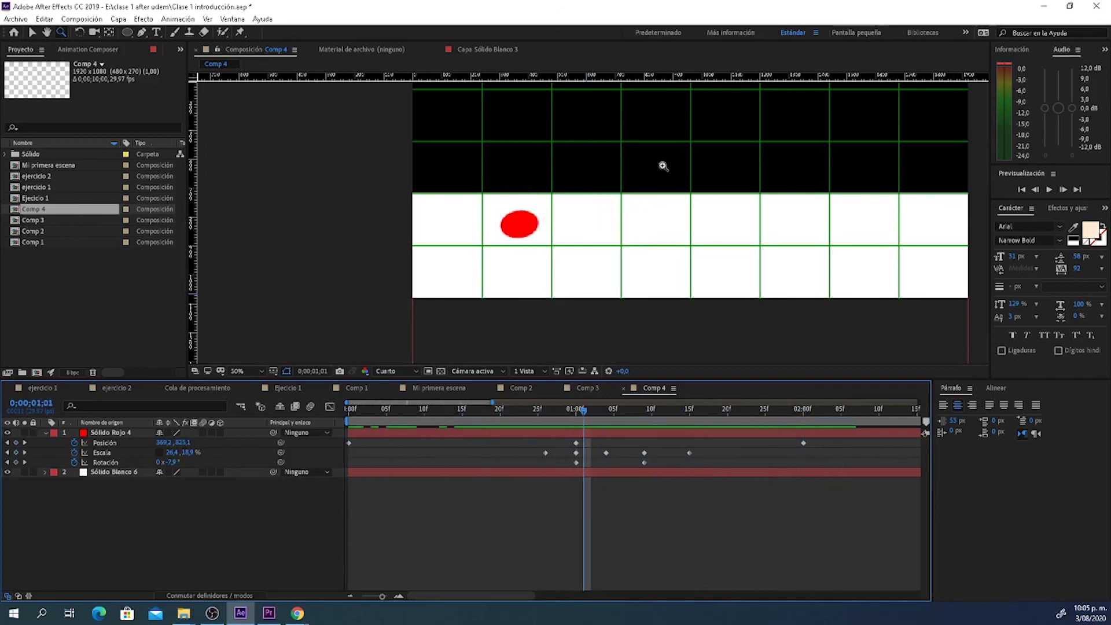
left_click(652, 184, "alt")
left_click_drag(553, 241, 453, 263)
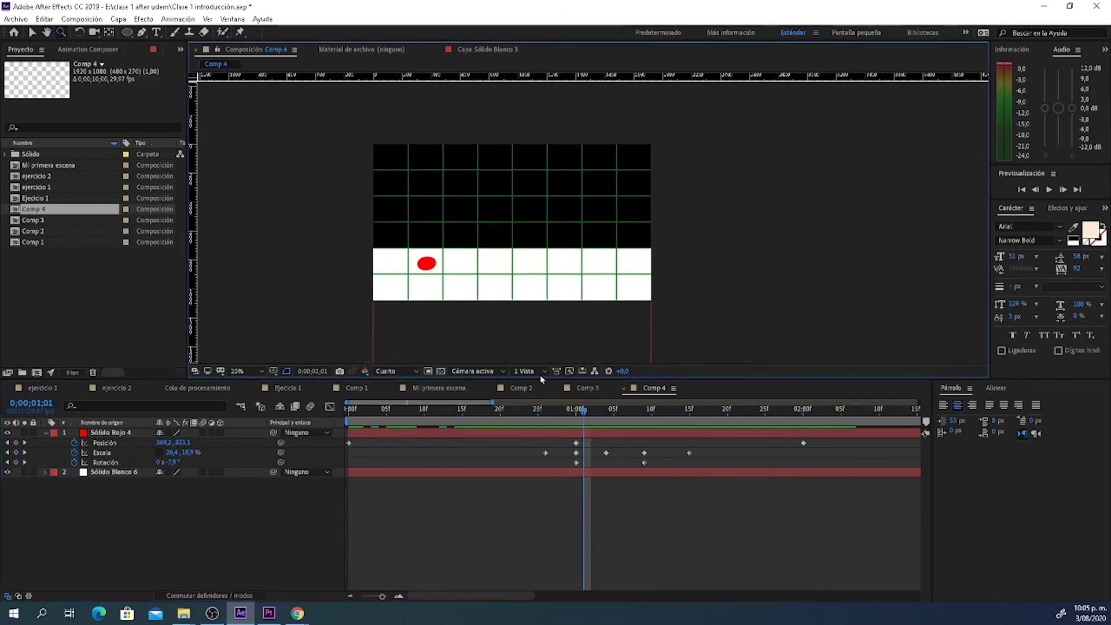
left_click(584, 388)
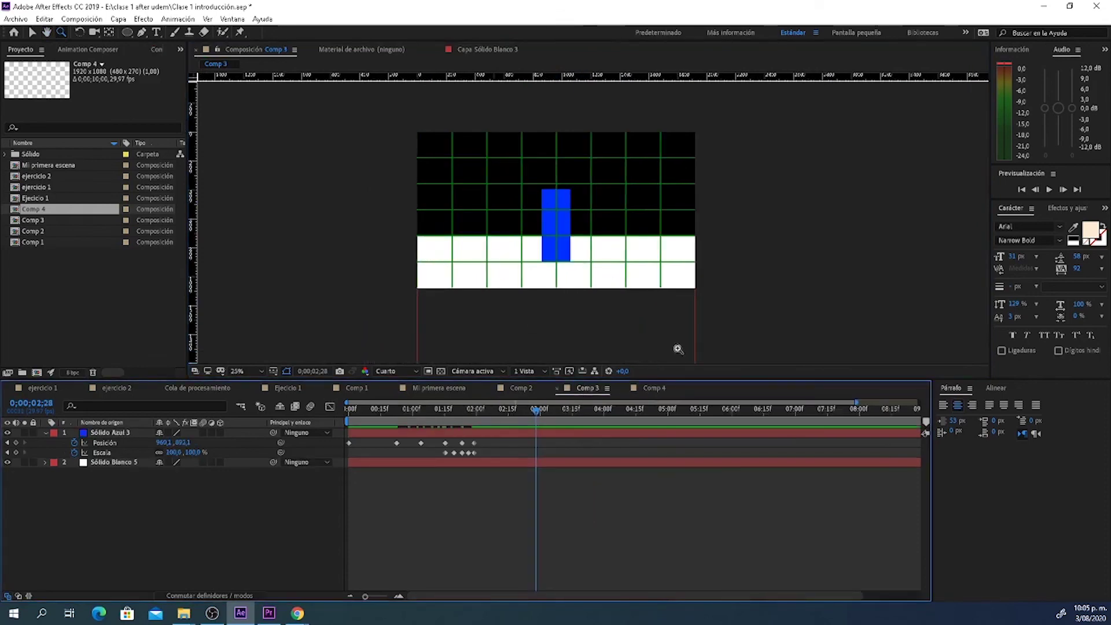
left_click_drag(528, 410, 511, 444)
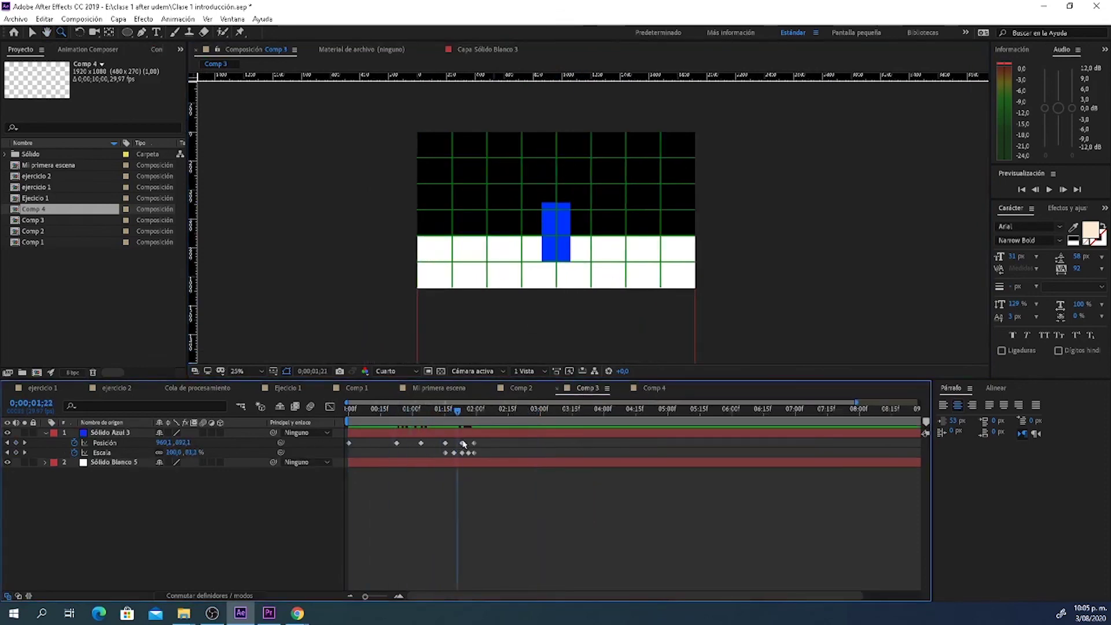
left_click(650, 388)
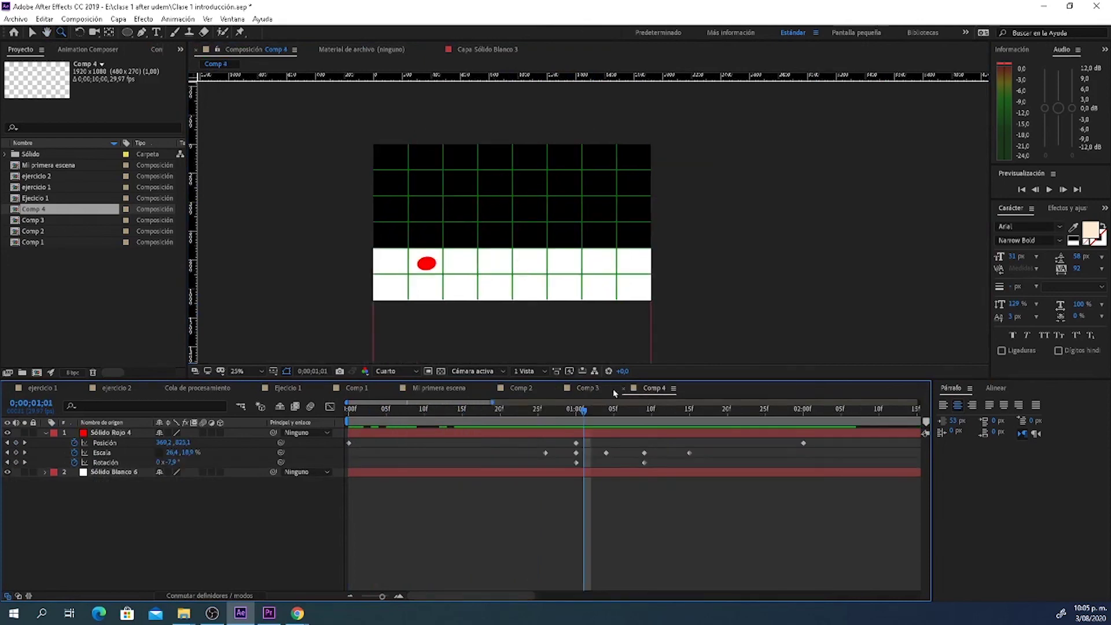
mouse_move(587, 419)
left_mouse_down()
mouse_move(577, 466)
mouse_move(864, 481)
mouse_move(526, 489)
left_mouse_up()
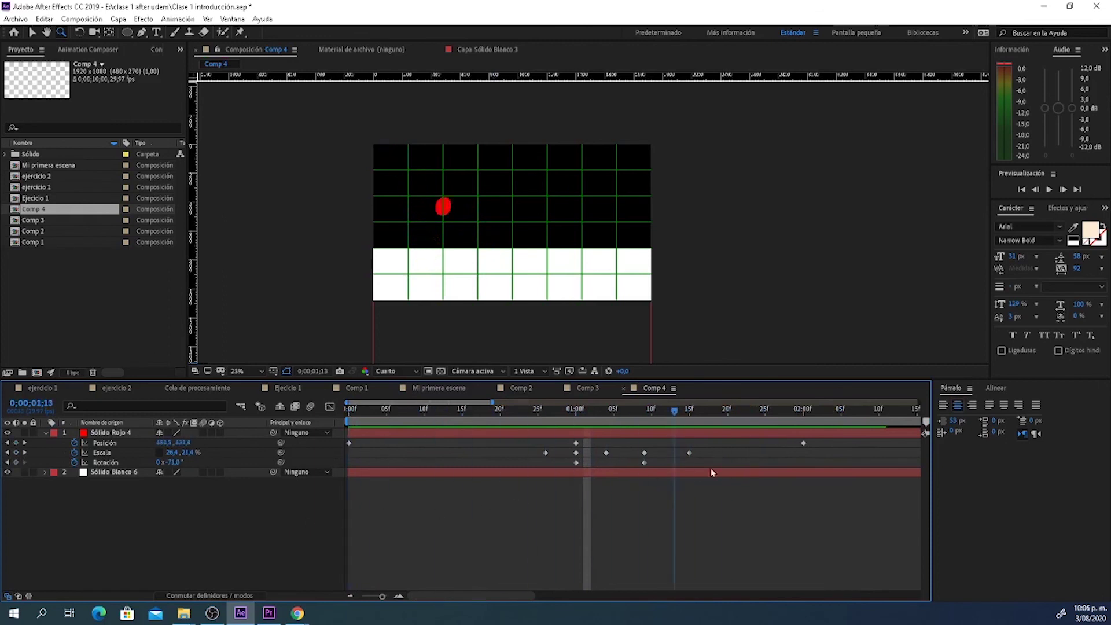